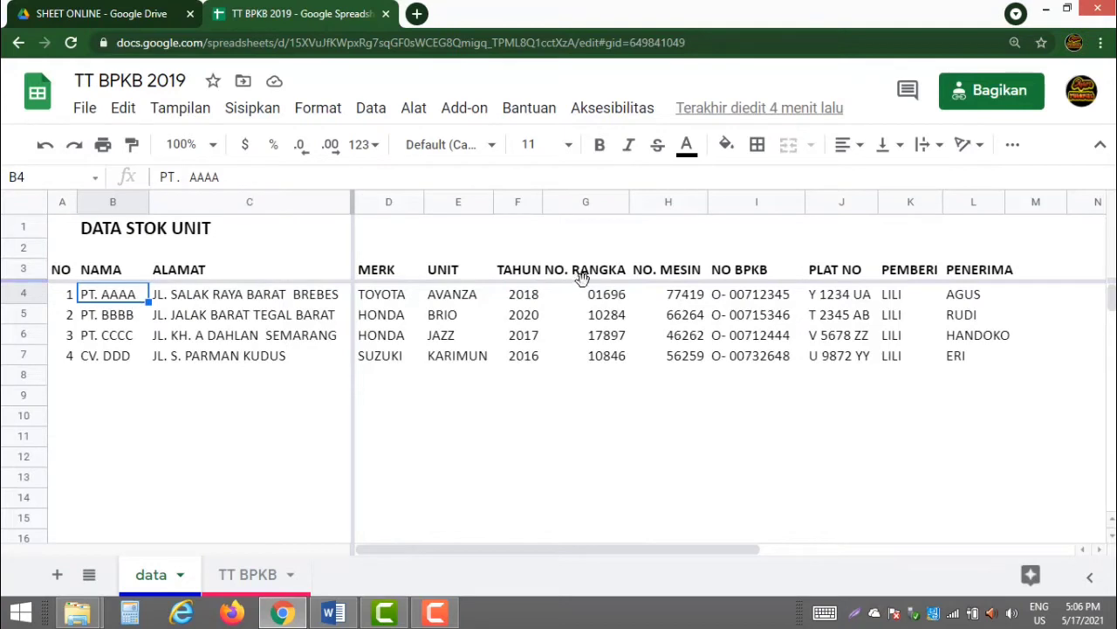
Examine the first record's BPKB number, plate number, giver and recipient in the data sheet, and view the TT BPKB receipt form
left_click(734, 298)
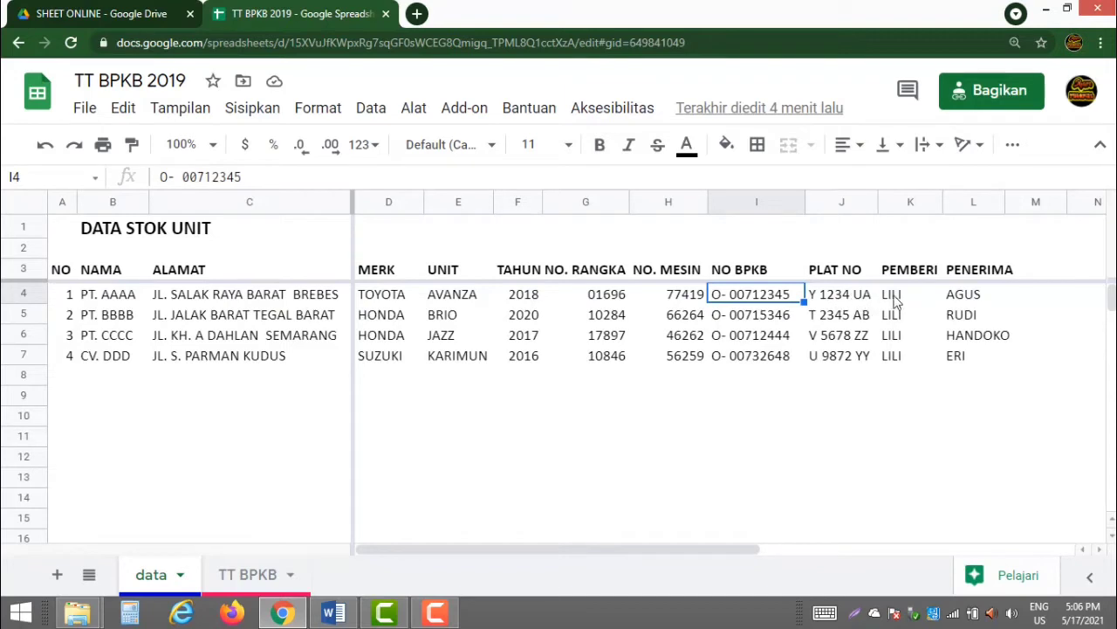
left_click(843, 303)
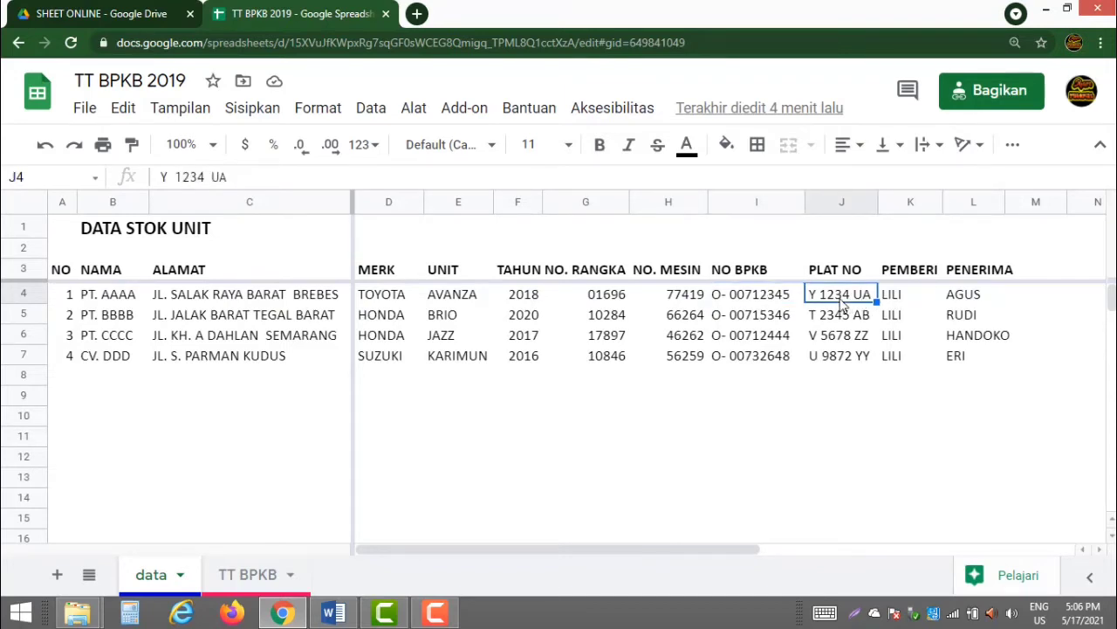
left_click(773, 300)
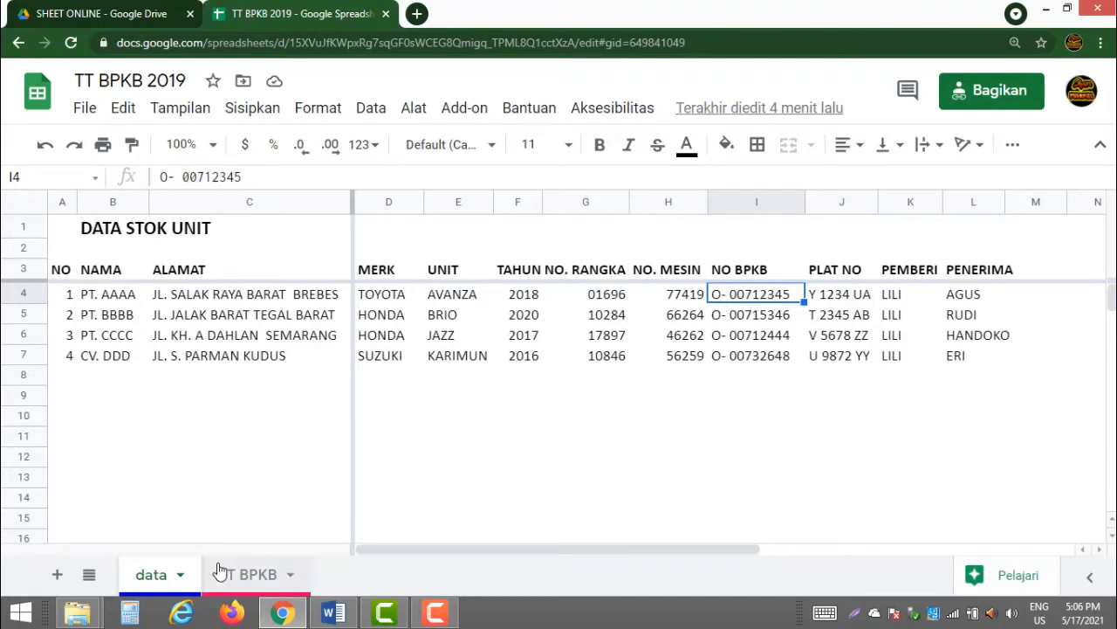
left_click(859, 301)
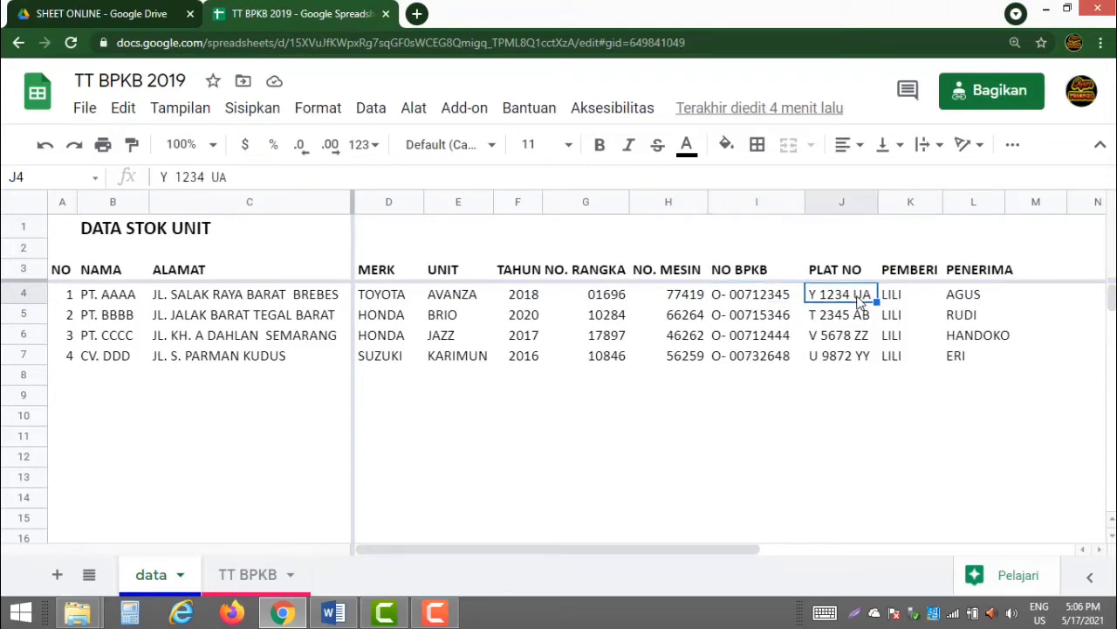
left_click(907, 297)
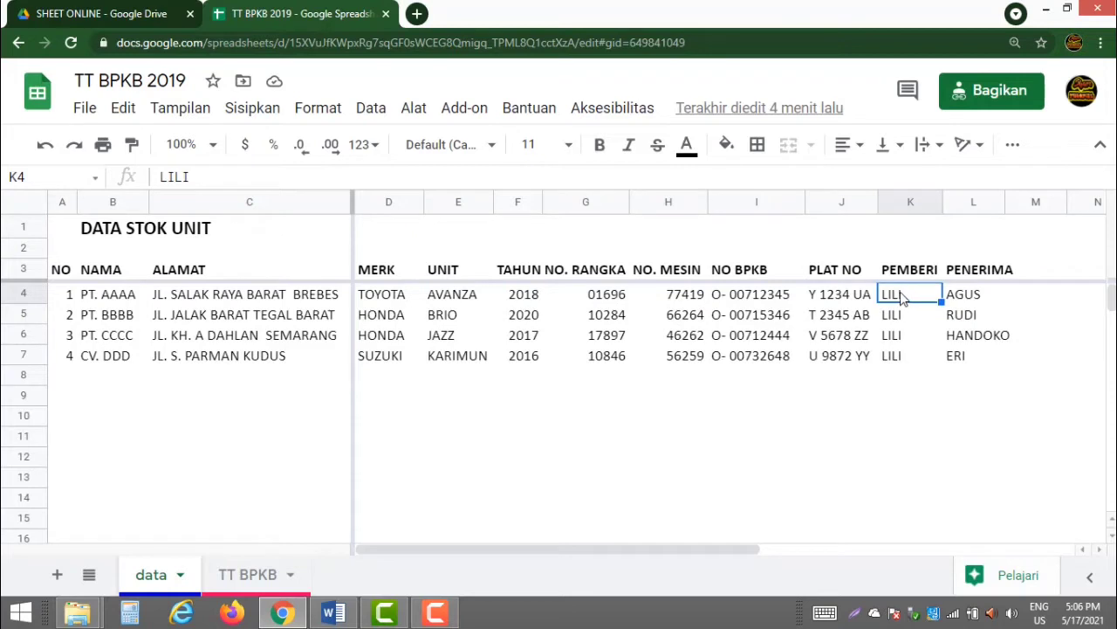
left_click(960, 299)
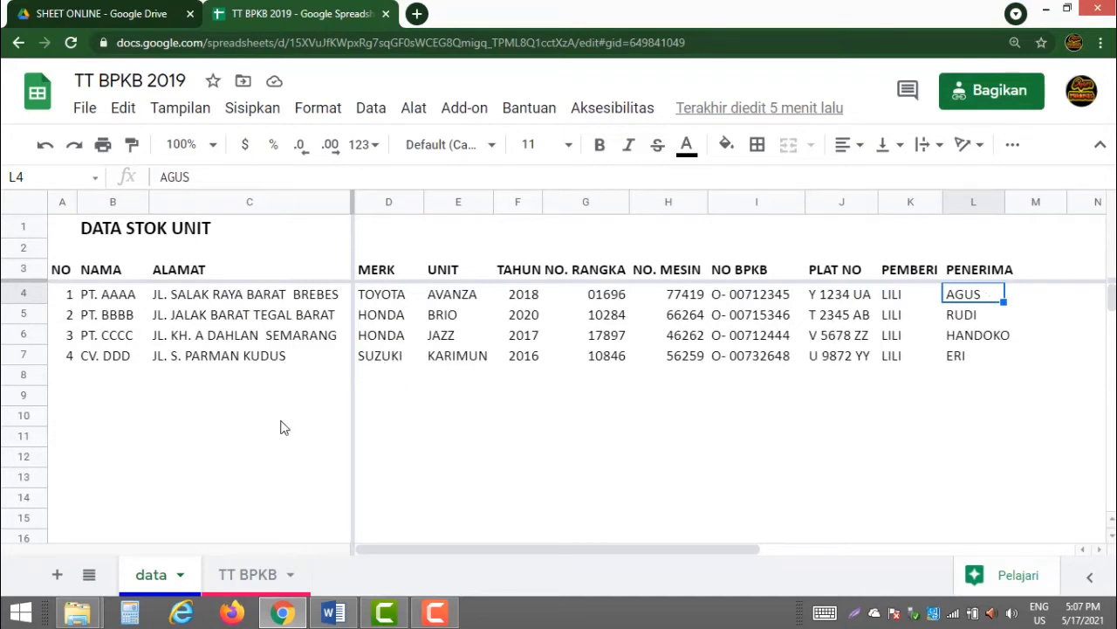
left_click(228, 578)
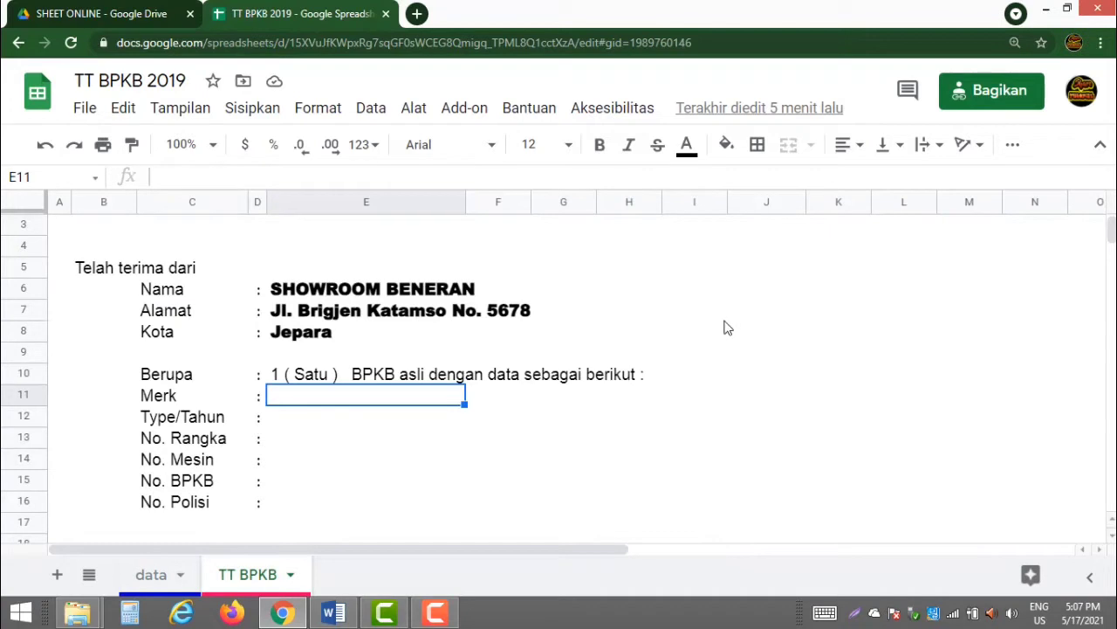
Replace the giver's name in the PEMBERI column of record 3 in the data sheet
left_click(151, 575)
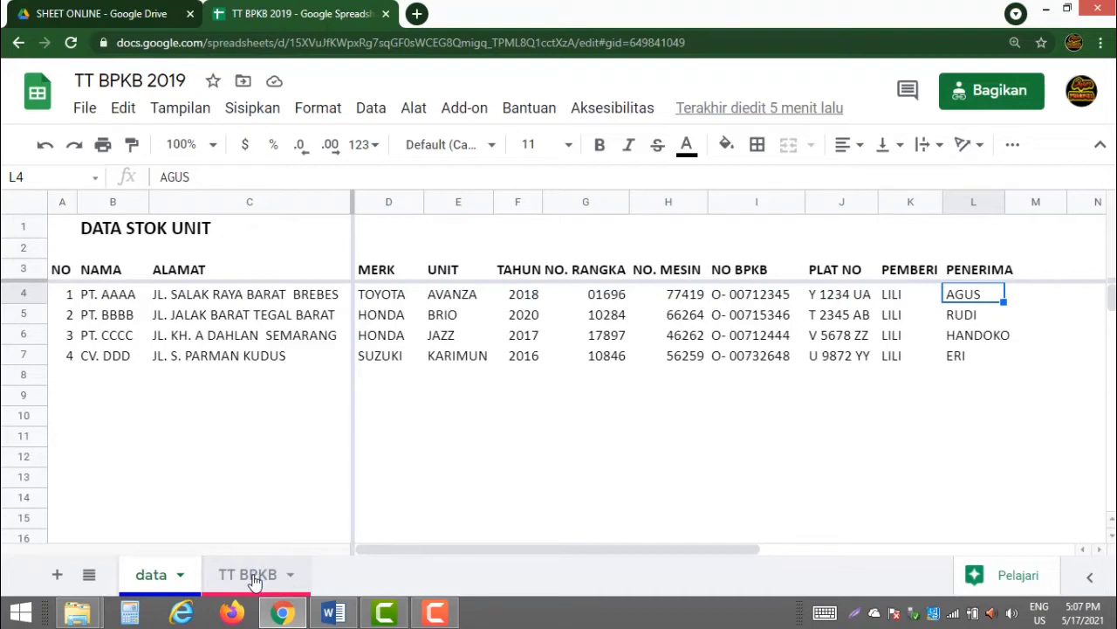
left_click(893, 341)
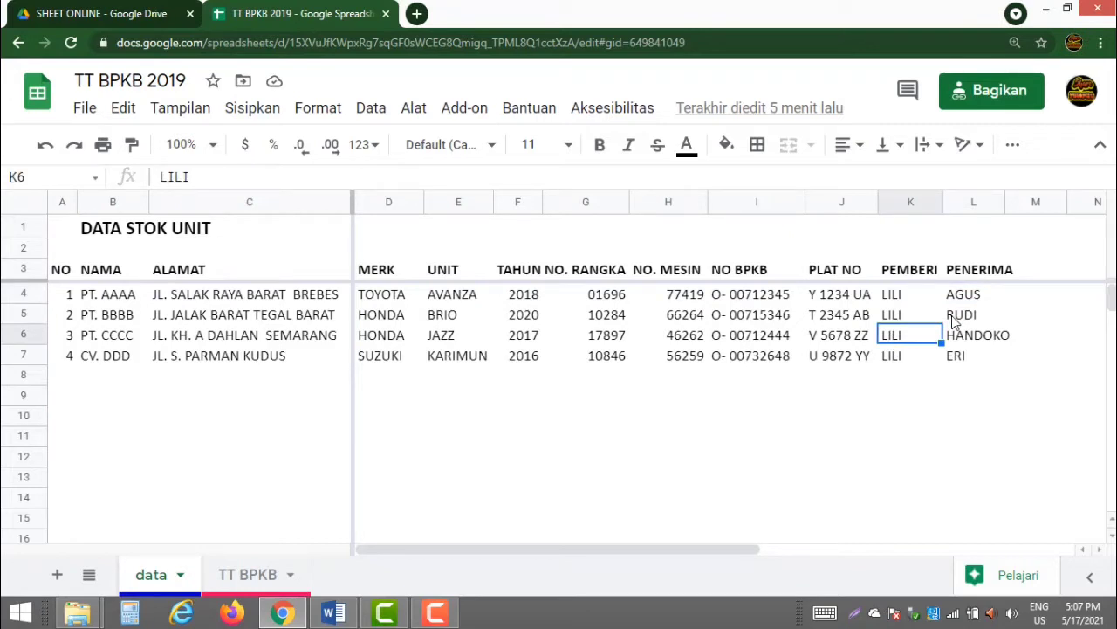
type("MAKMUR")
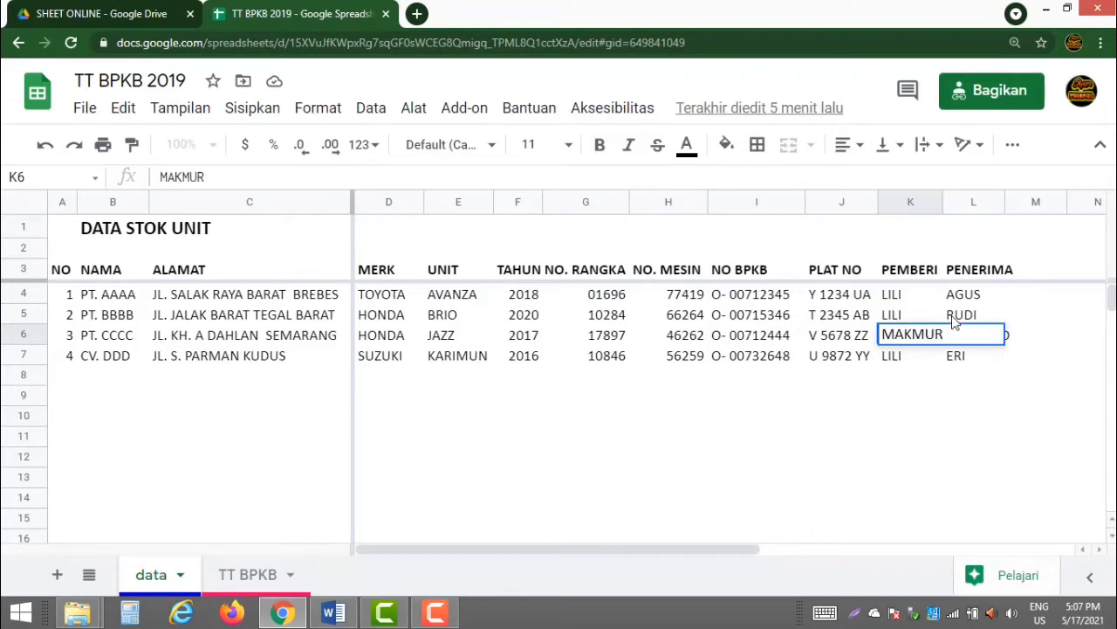
key("Return")
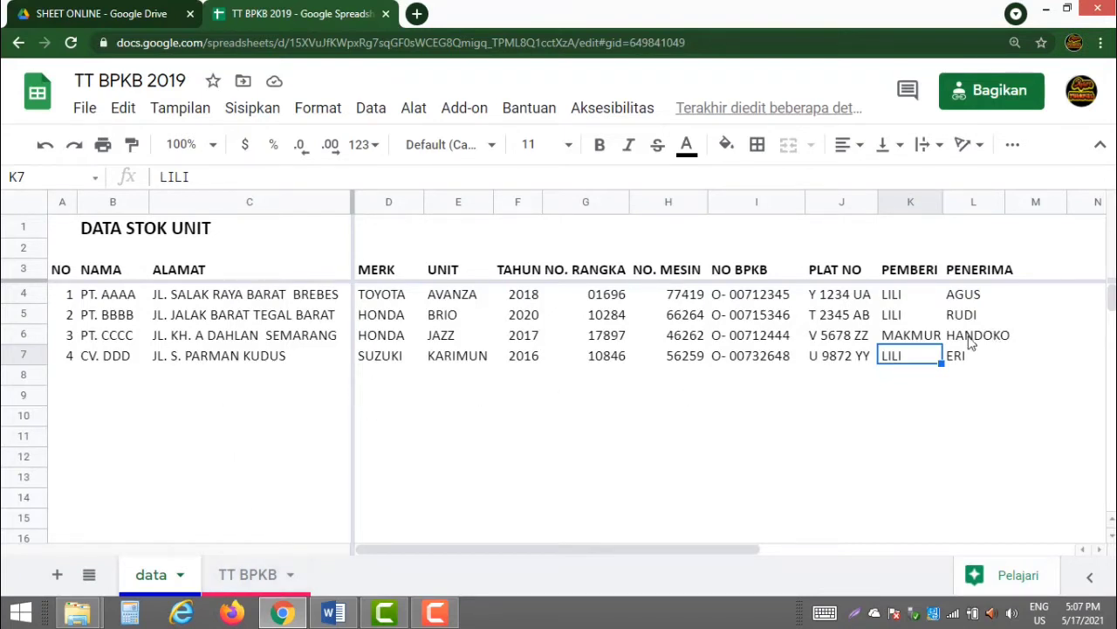
Set the record number in cell B1 of the TT BPKB sheet to 1 and check it against the data sheet's NO column
left_click(68, 295)
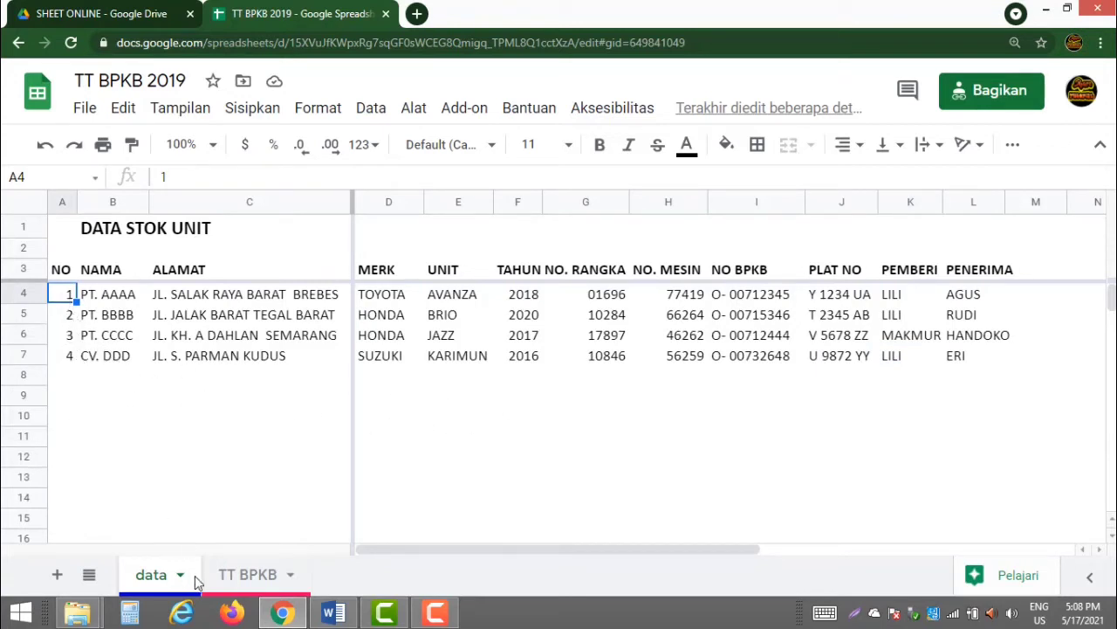
left_click(241, 576)
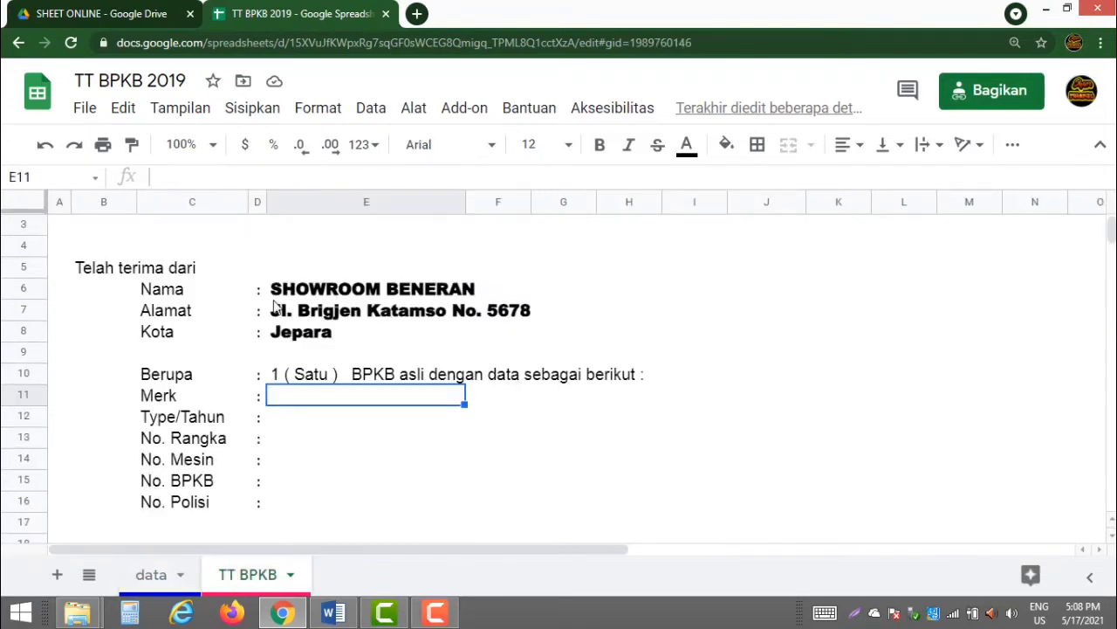
scroll(347, 360, "up", 2)
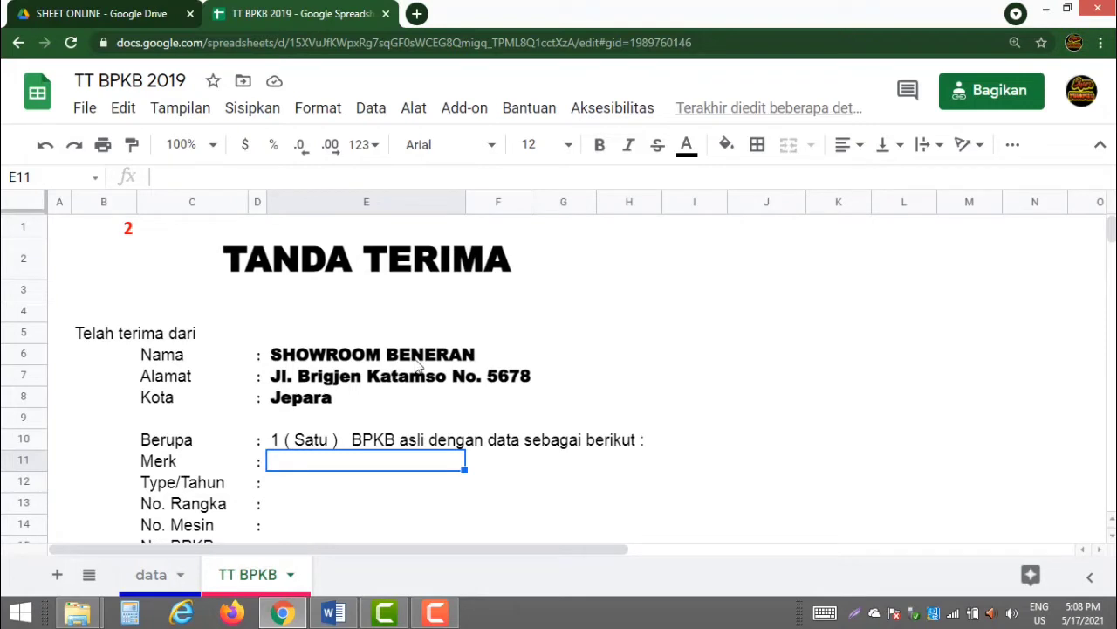
left_click(132, 234)
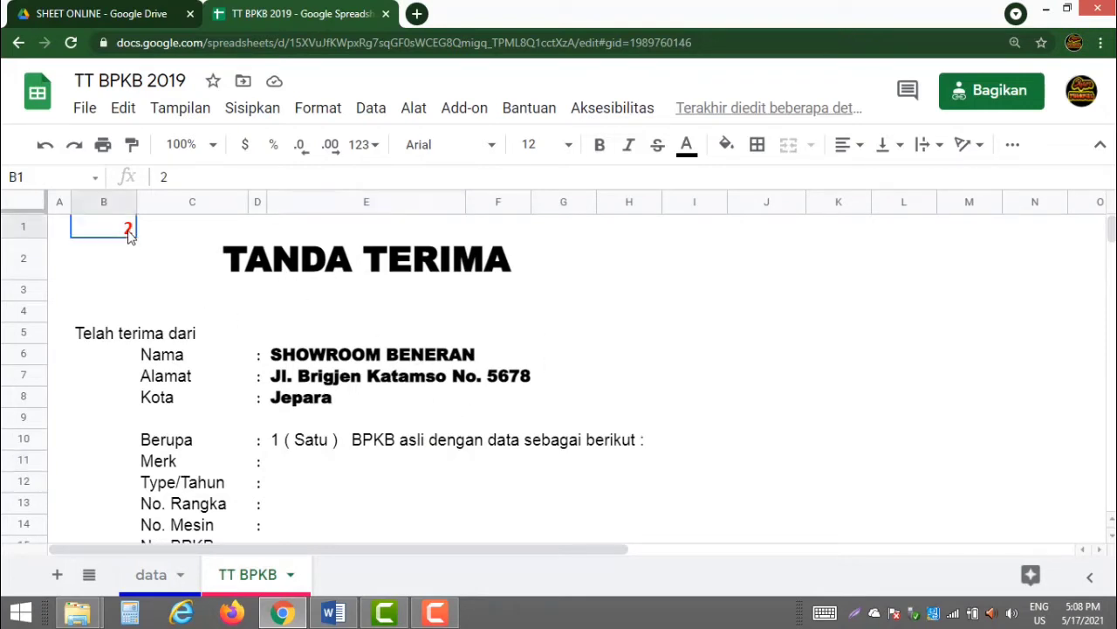
type("1")
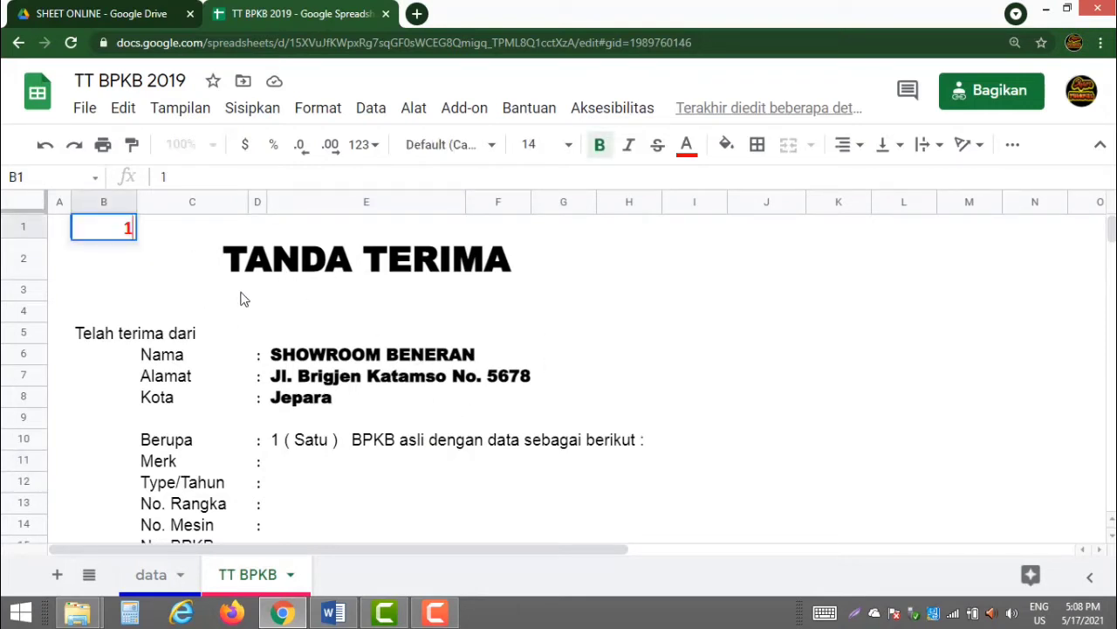
key("Return")
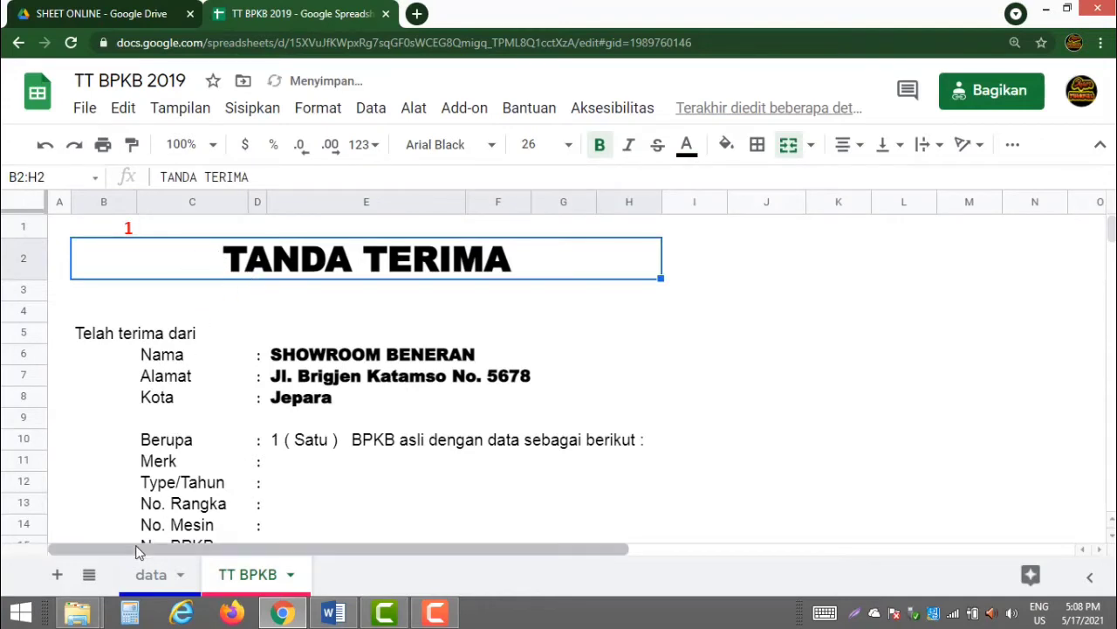
left_click(146, 577)
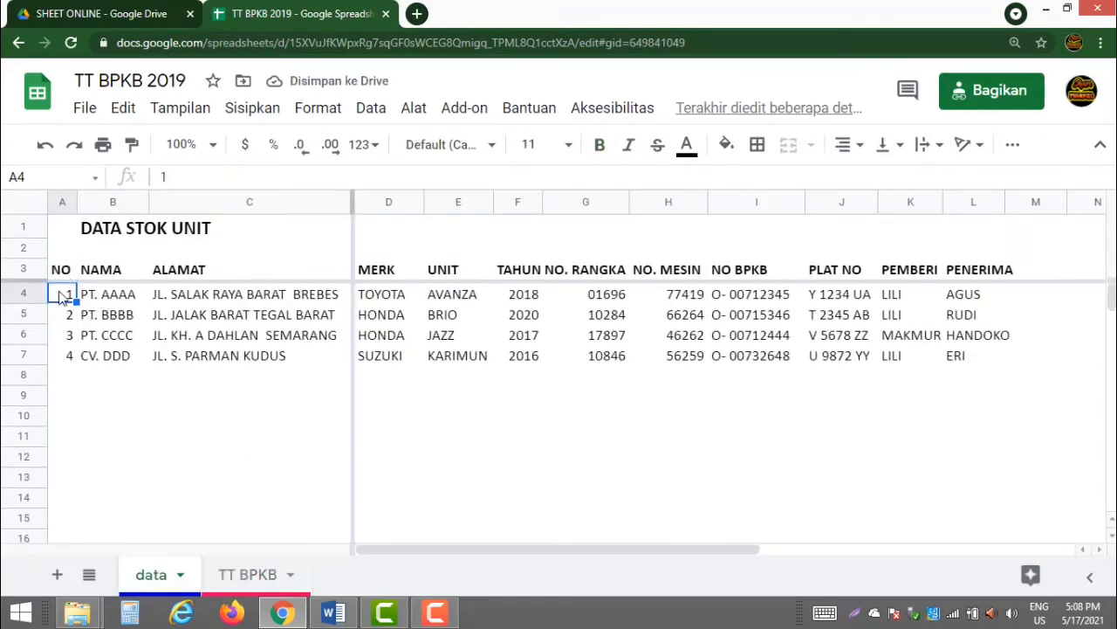
left_click(226, 580)
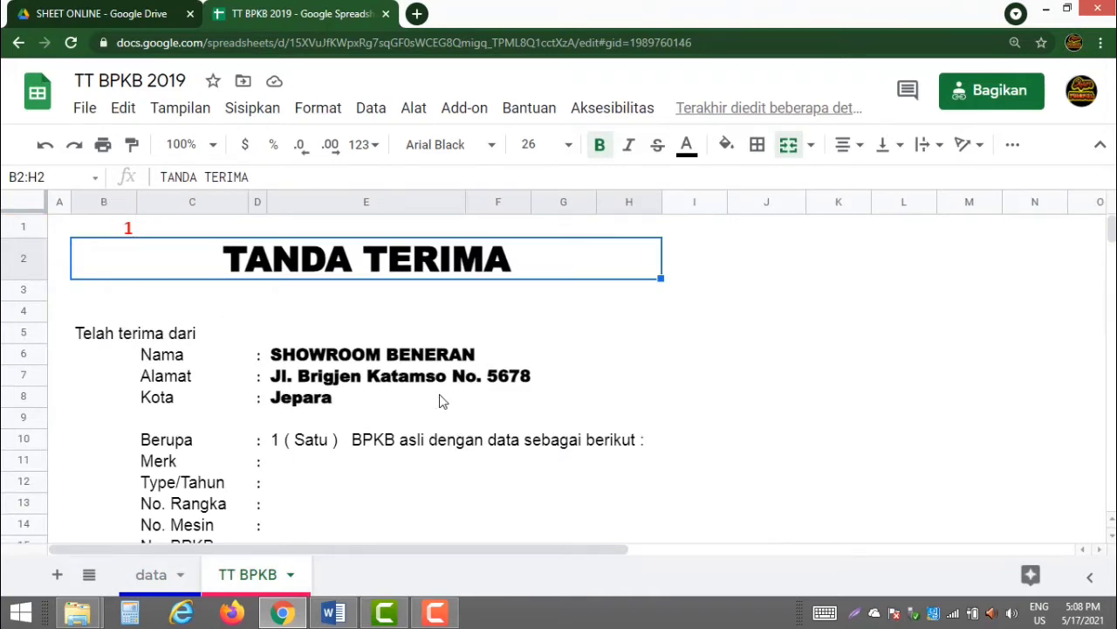
Start an INDEX formula in the Merk cell E11 of TT BPKB with the absolute brand range data!$D$4:$D$7
left_click(343, 358)
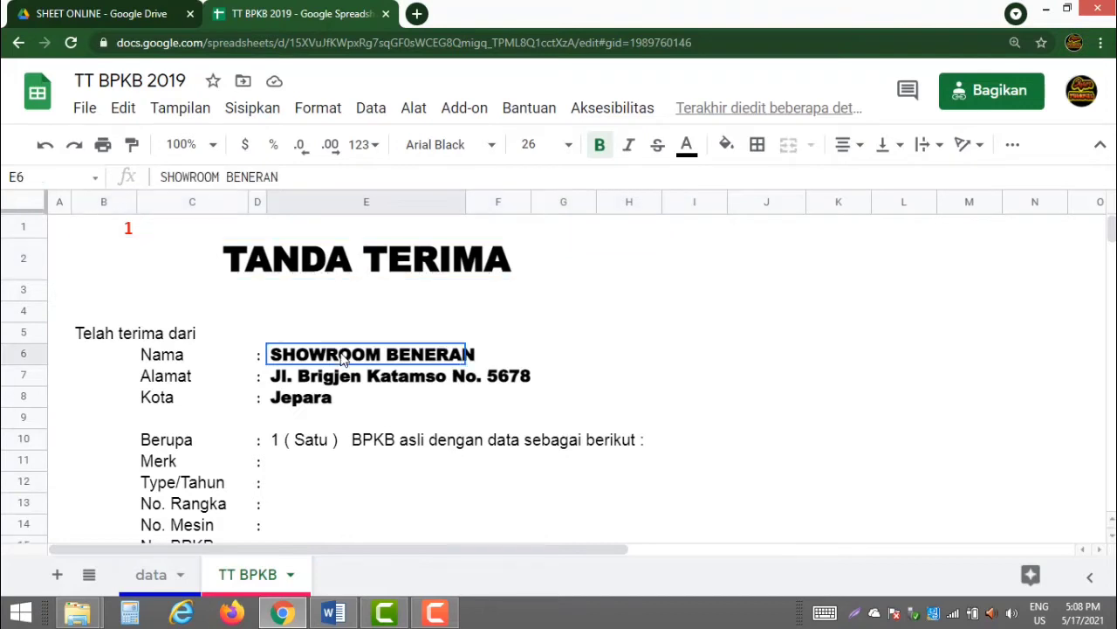
scroll(381, 422, "down", 1)
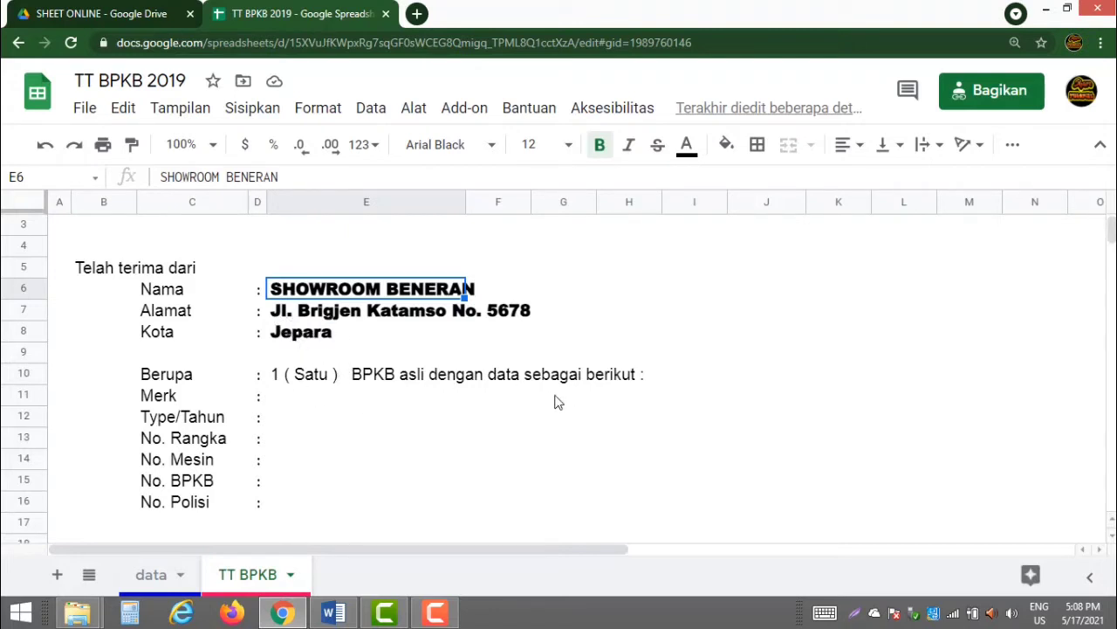
left_click(285, 400)
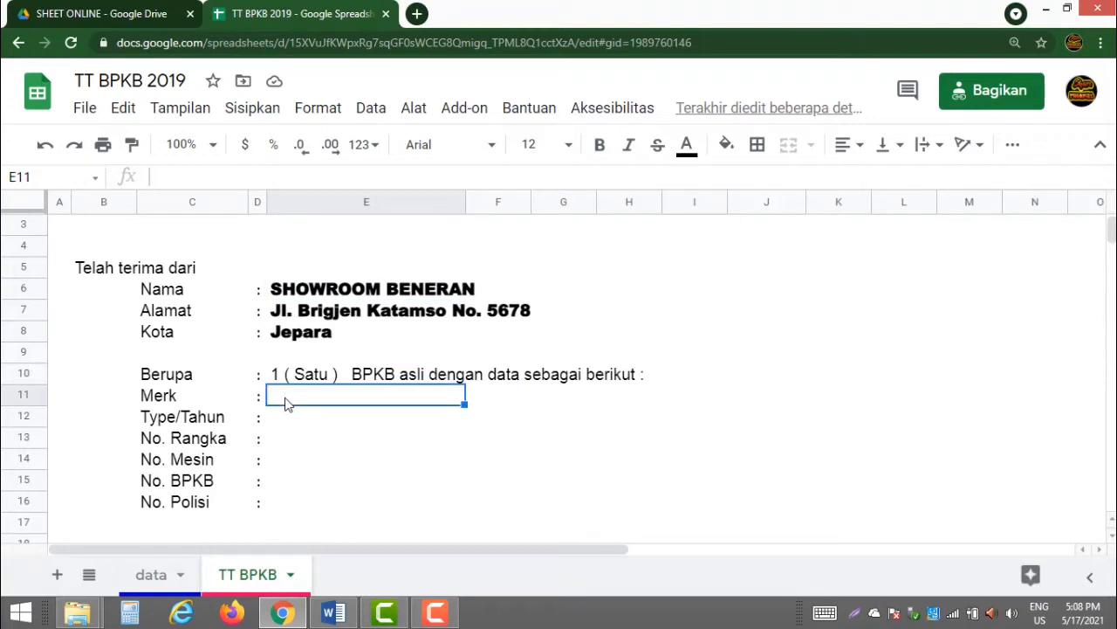
type("=I")
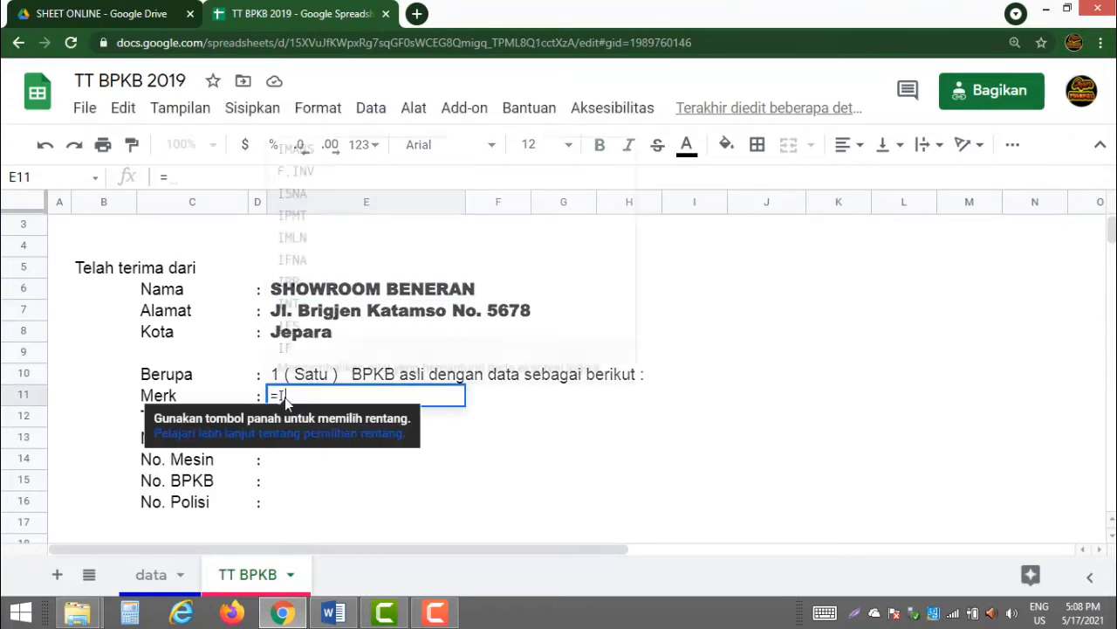
type("ND")
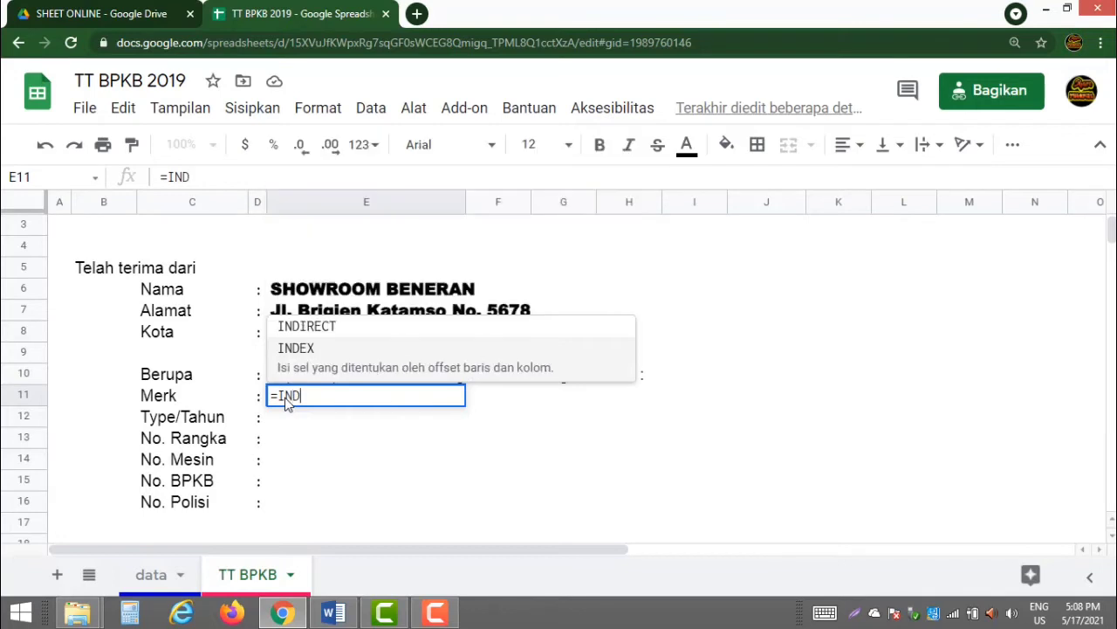
type("EX(")
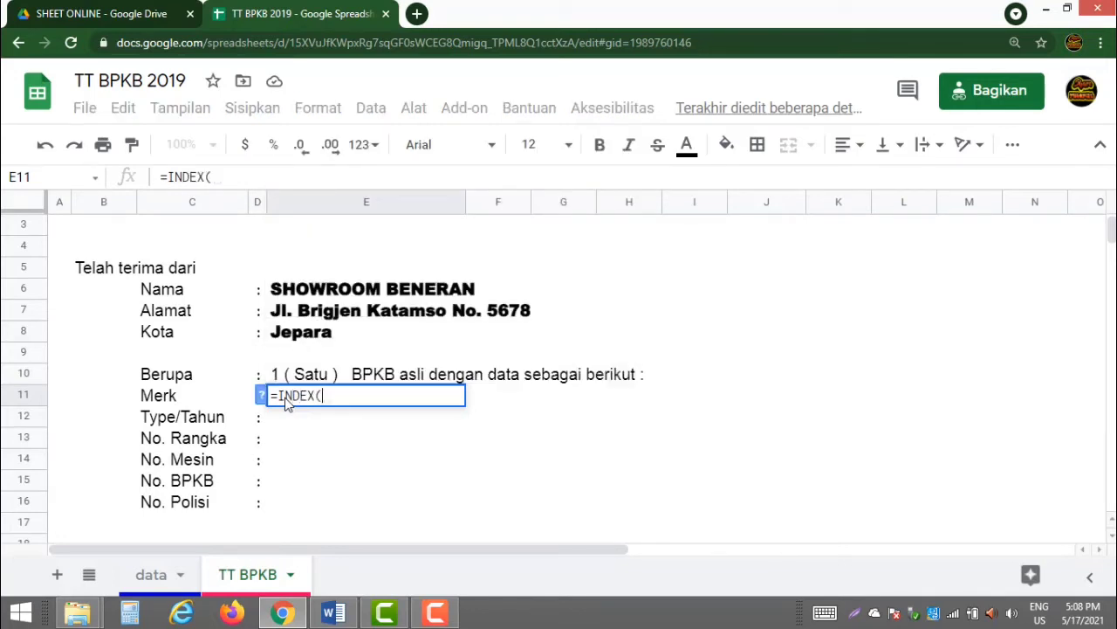
left_click(152, 576)
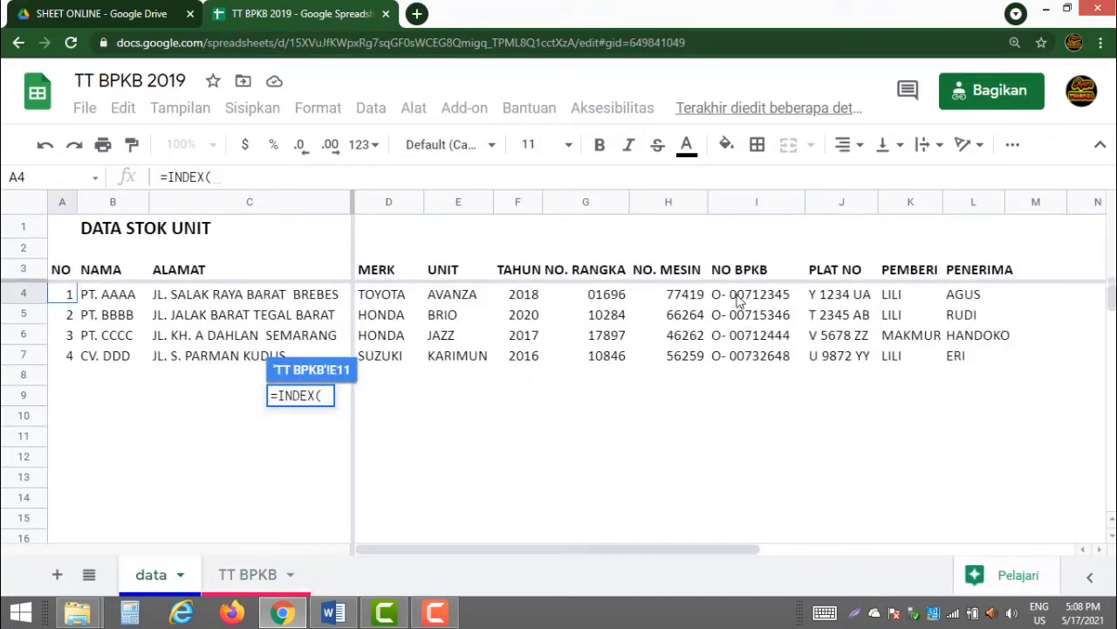
left_click(390, 300)
left_click_drag(390, 299, 374, 369)
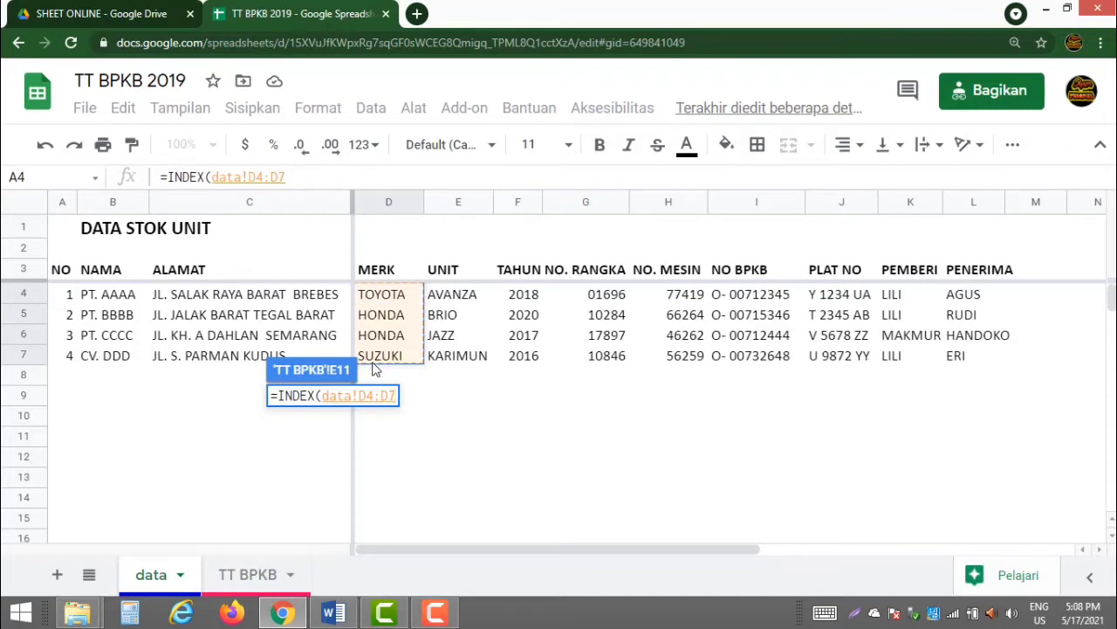
key("F4")
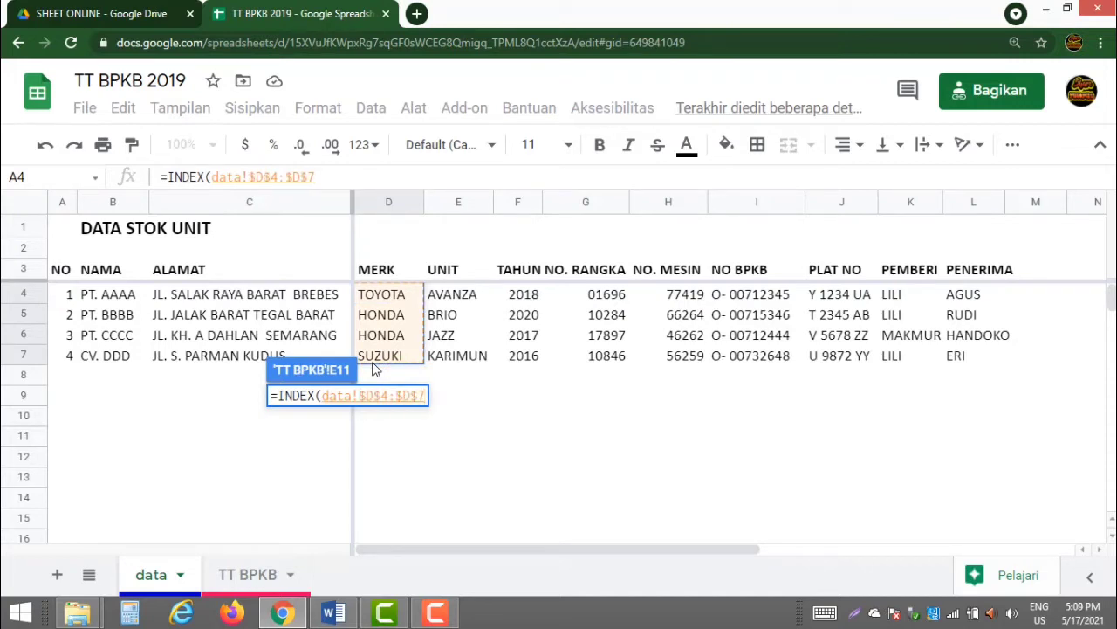
Make the INDEX range open-ended as data!$D$4:$D
left_click(354, 179)
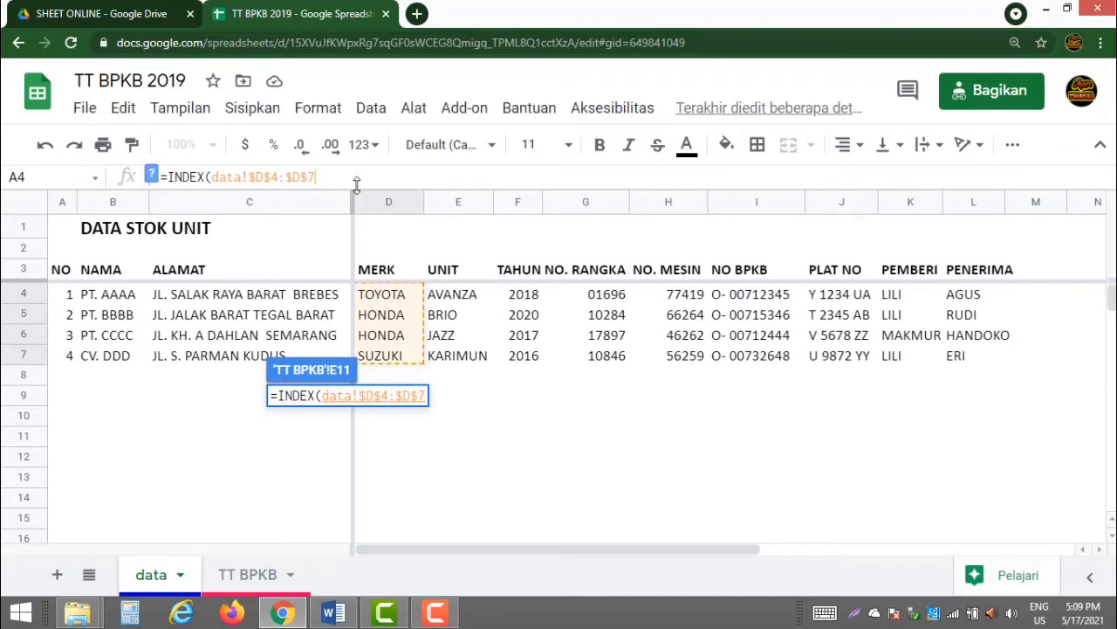
key("BackSpace")
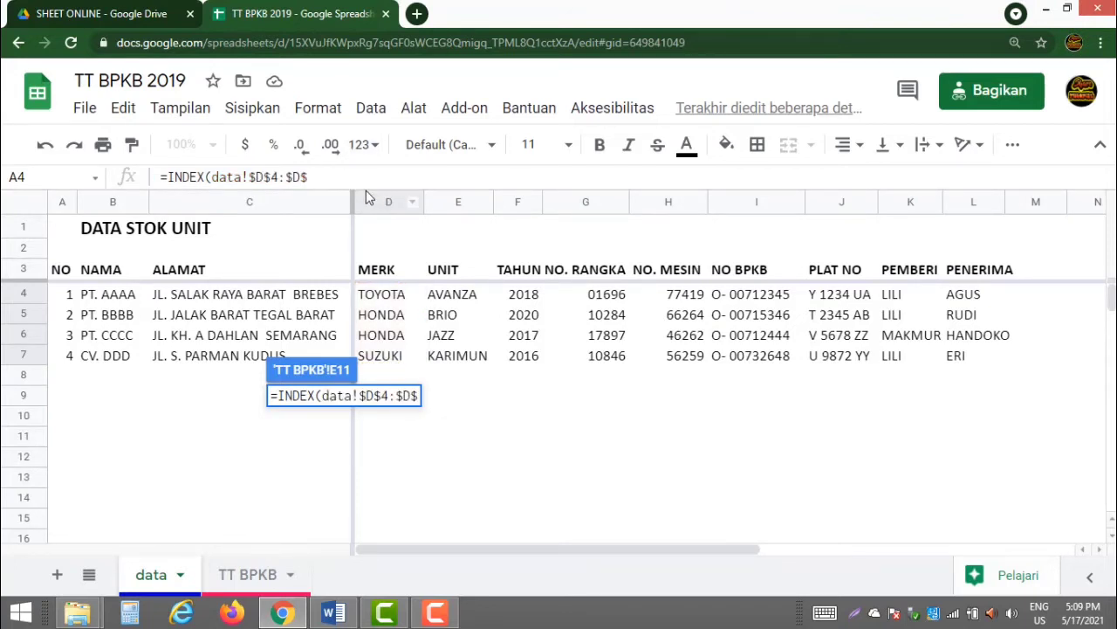
key("BackSpace")
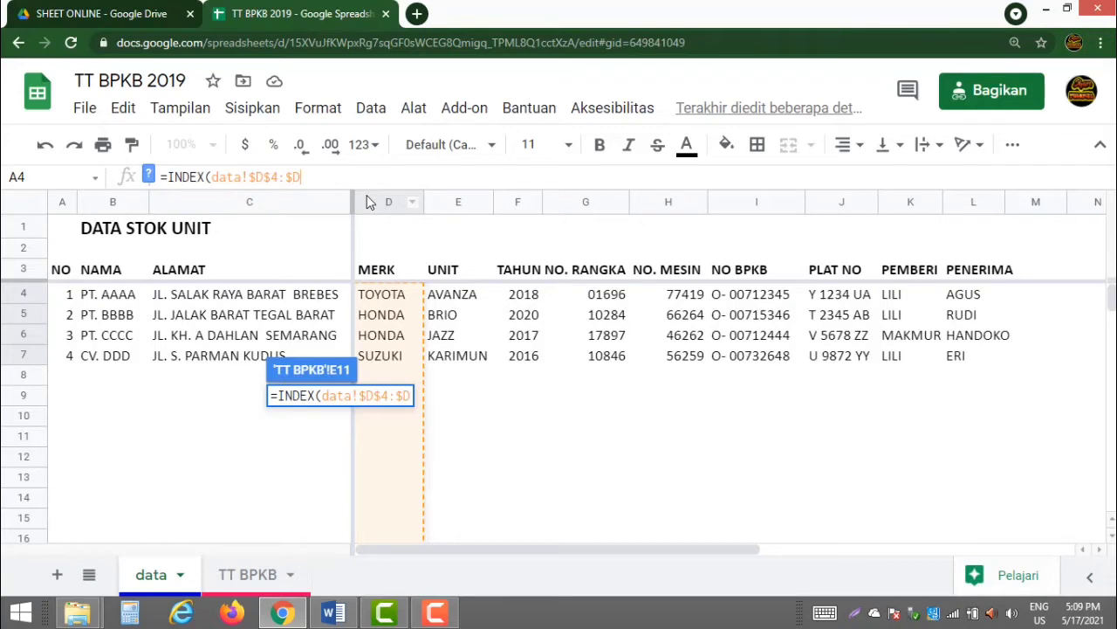
Add a MATCH function to the Merk cell's INDEX formula with the absolute lookup cell $B$2
type(",MATCH")
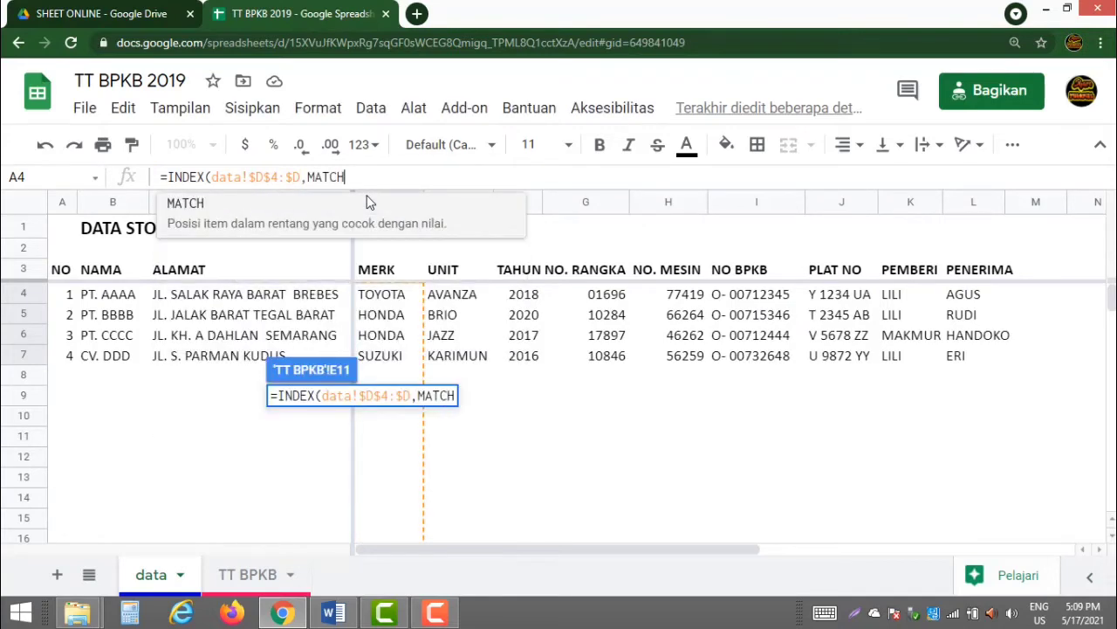
type("(")
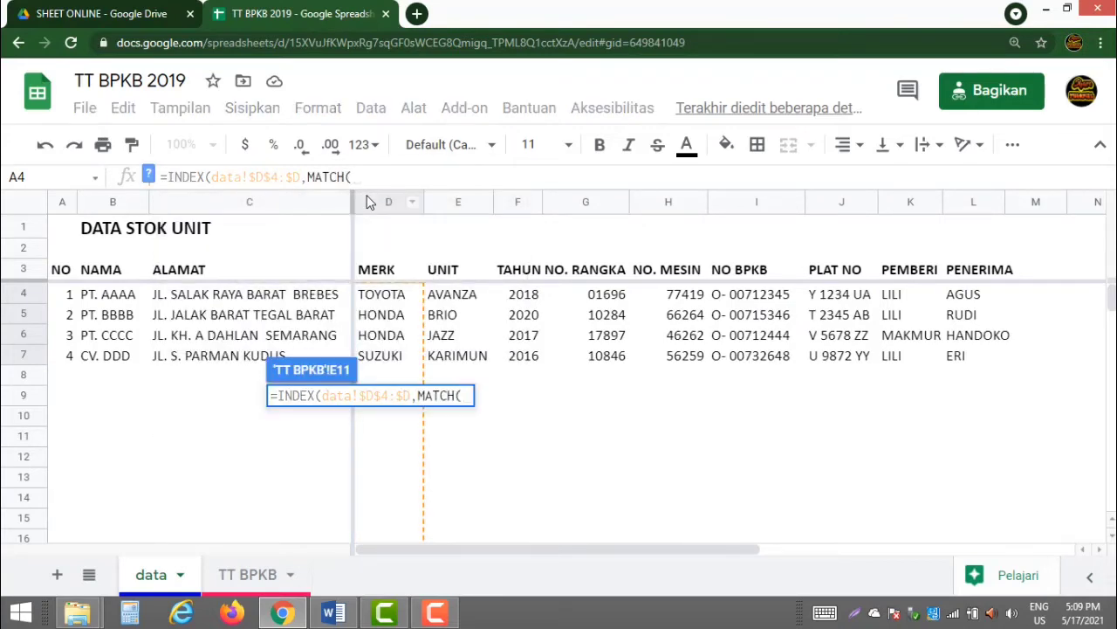
type("B2")
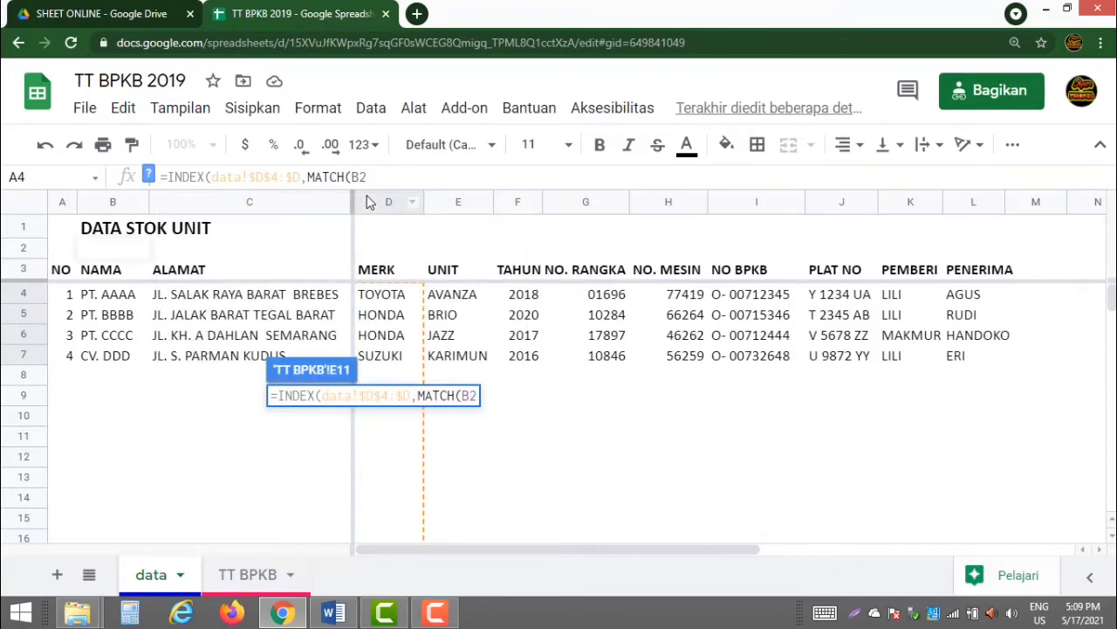
key("F4")
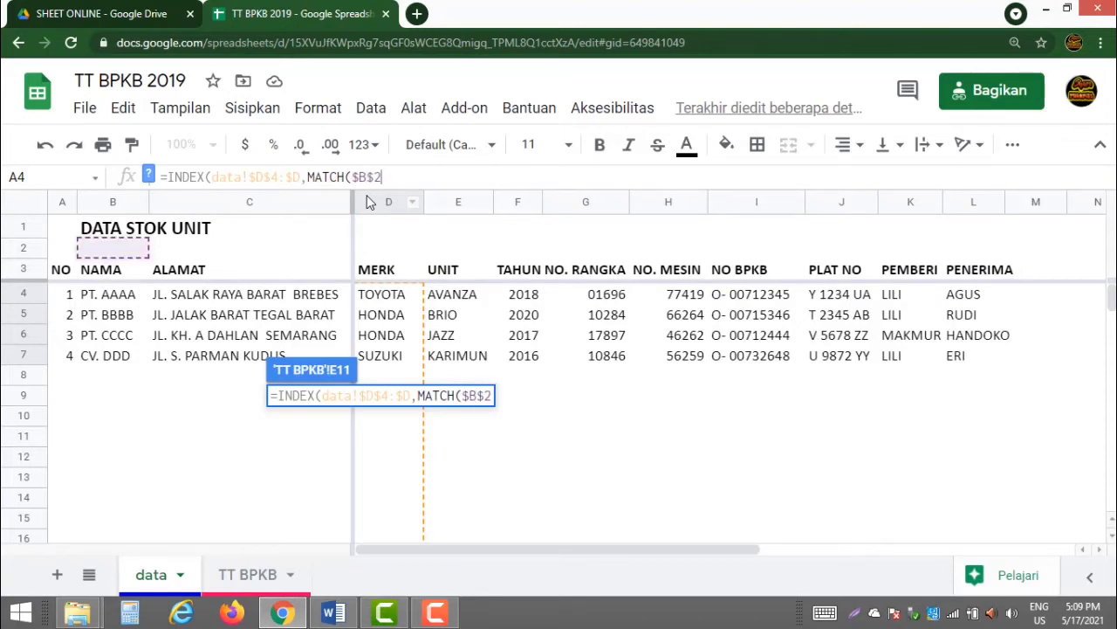
type(",")
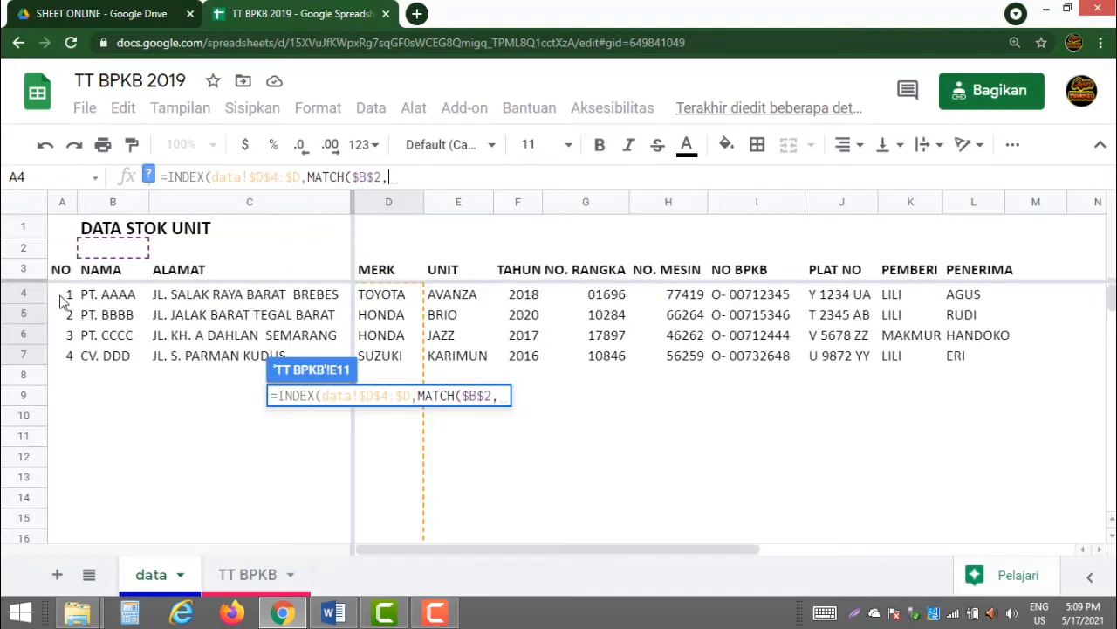
Complete the MATCH with the open-ended NO range data!$A$4:$A and match type 0, and enter the formula in E11
left_click_drag(63, 301, 61, 381)
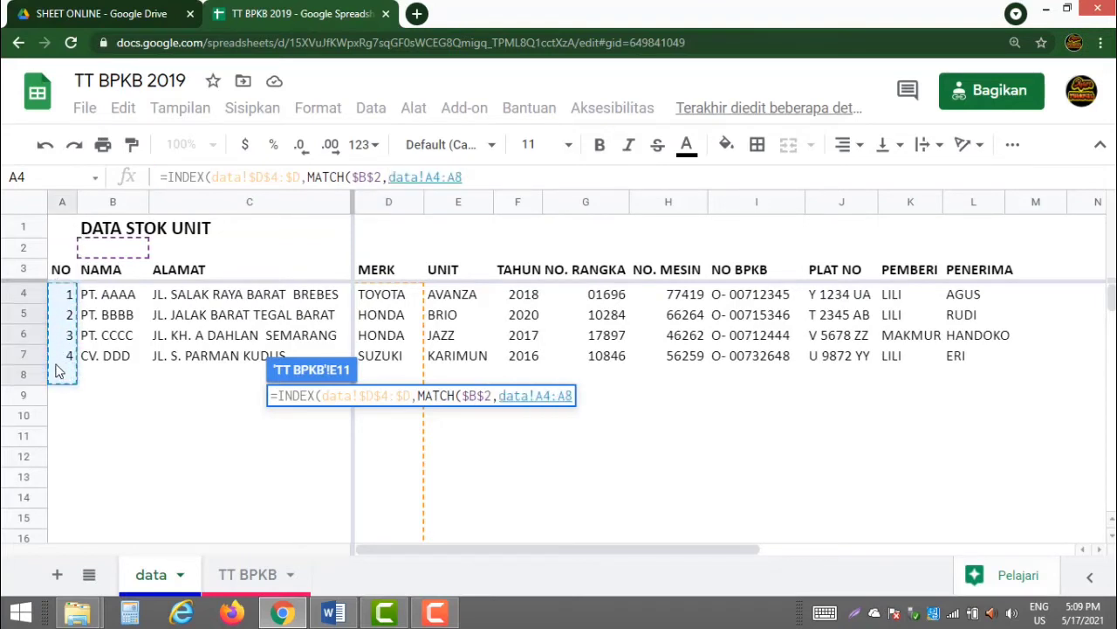
key("F4")
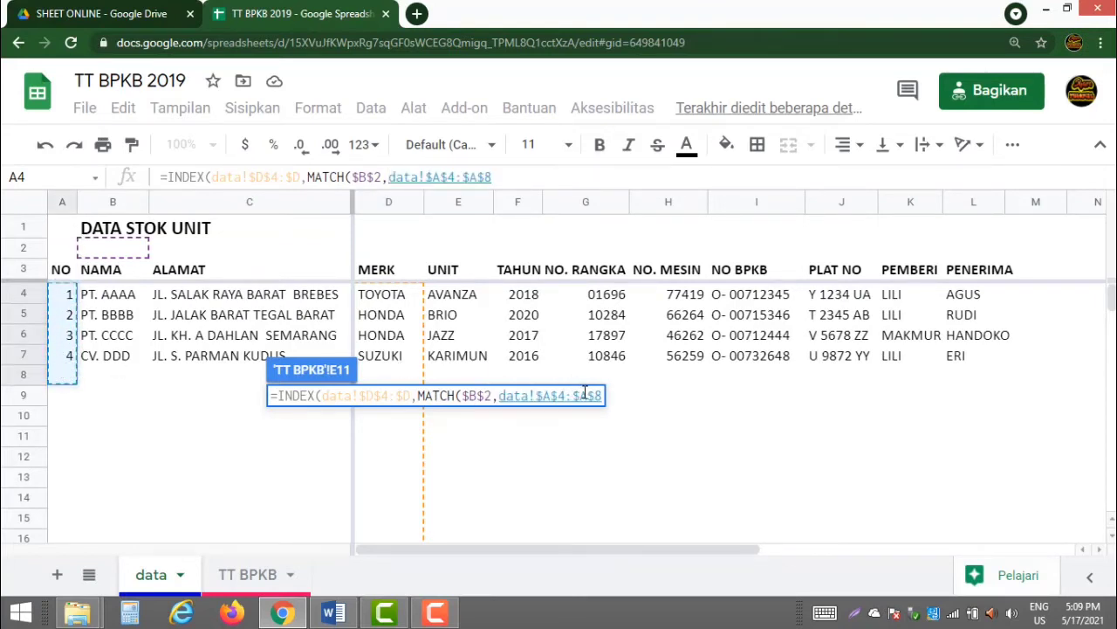
left_click_drag(590, 395, 614, 401)
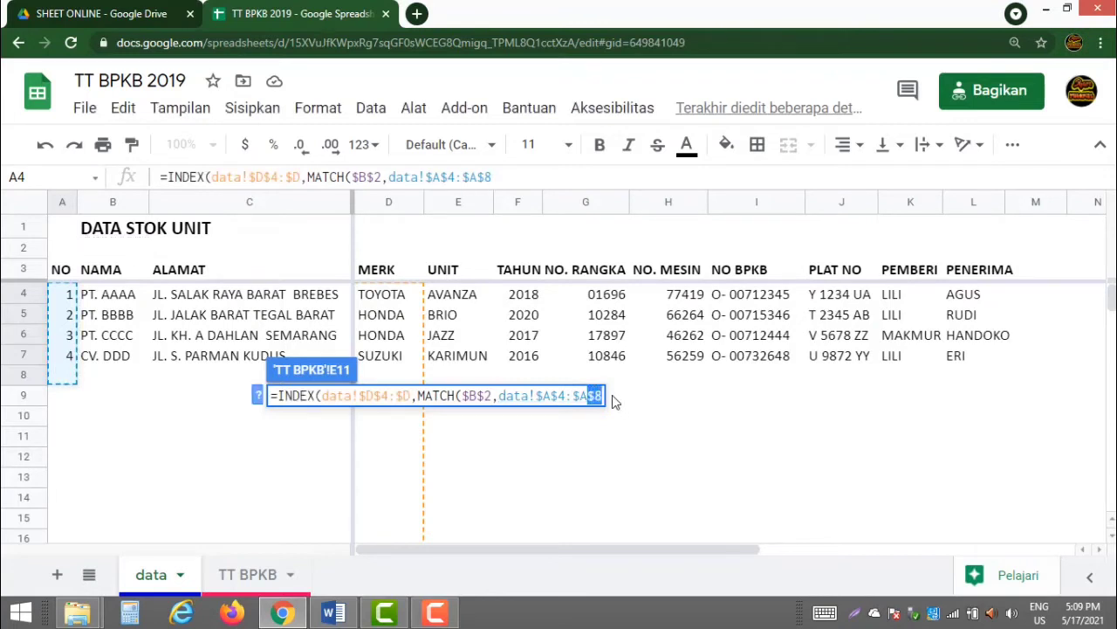
key("BackSpace")
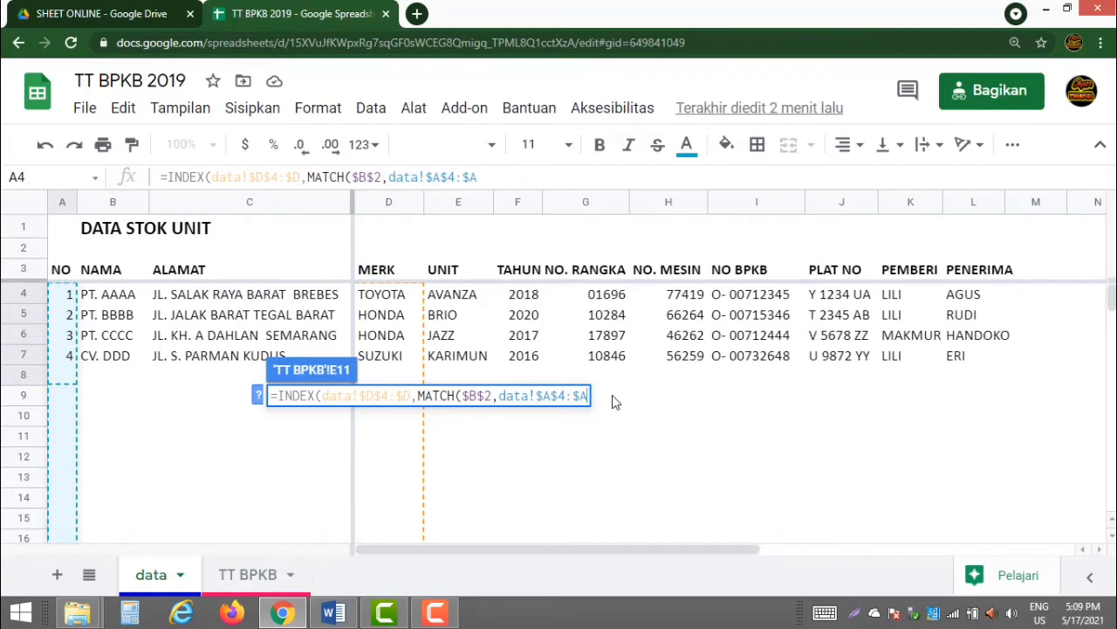
type(",0")
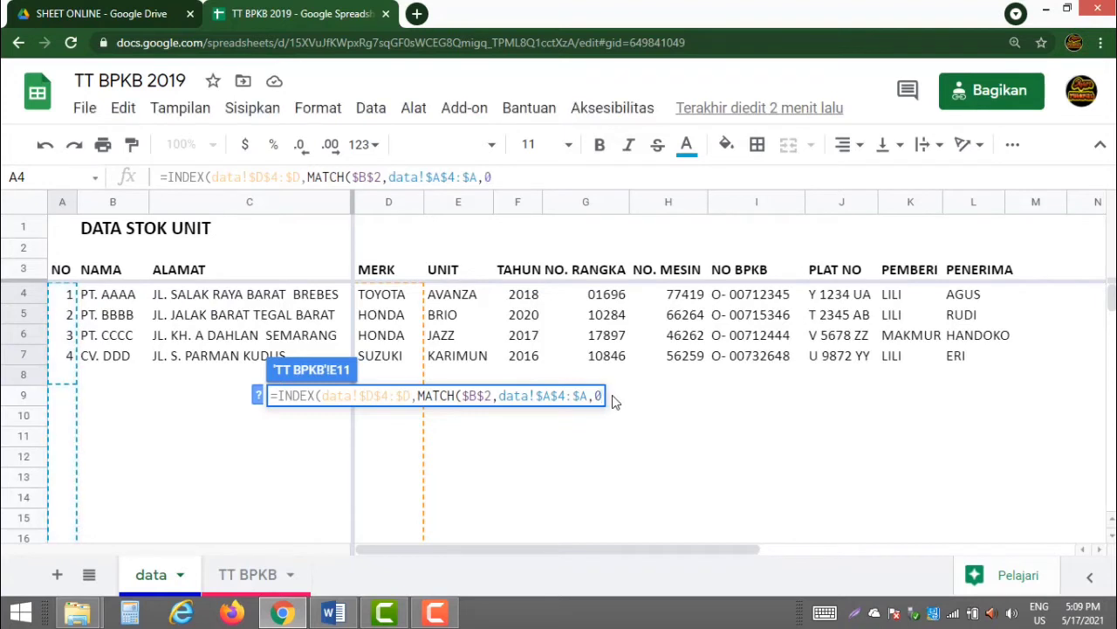
type(")")
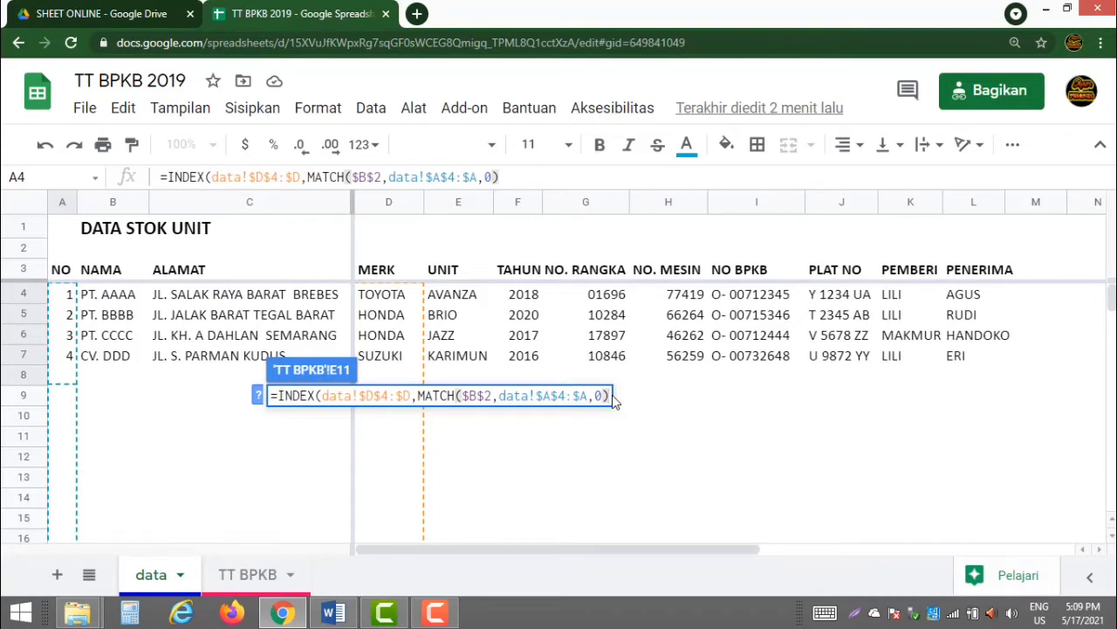
type(")")
key("Return")
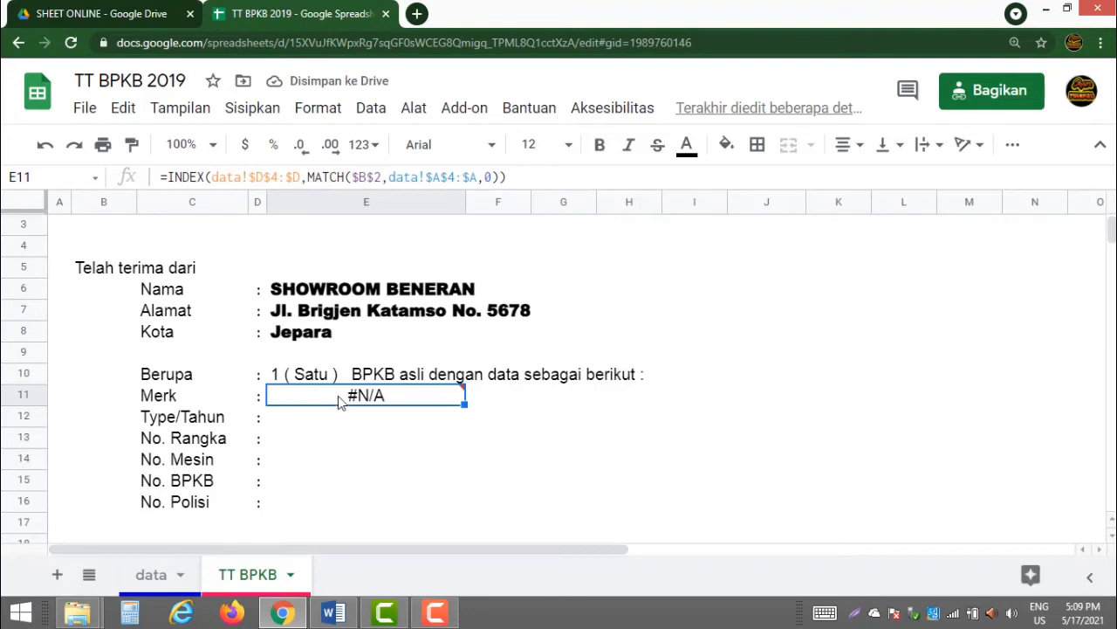
Check the error in Merk cell E11 and correct its MATCH lookup reference to the record number cell $B$1
mouse_move(343, 398)
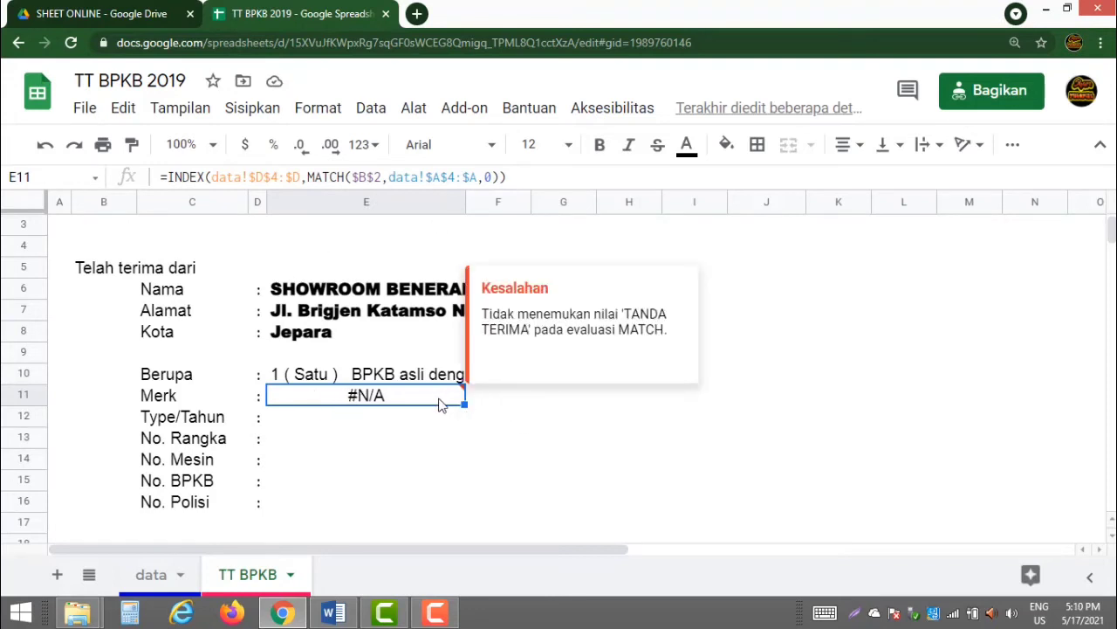
right_click(316, 358)
scroll(316, 358, "up", 1)
left_click(116, 227)
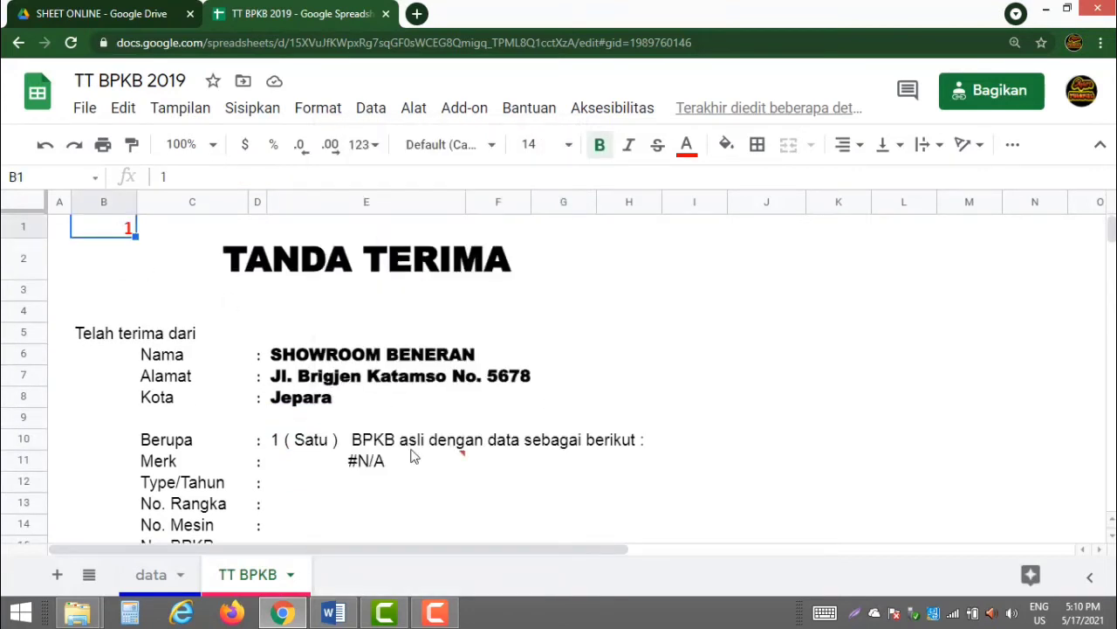
mouse_move(397, 466)
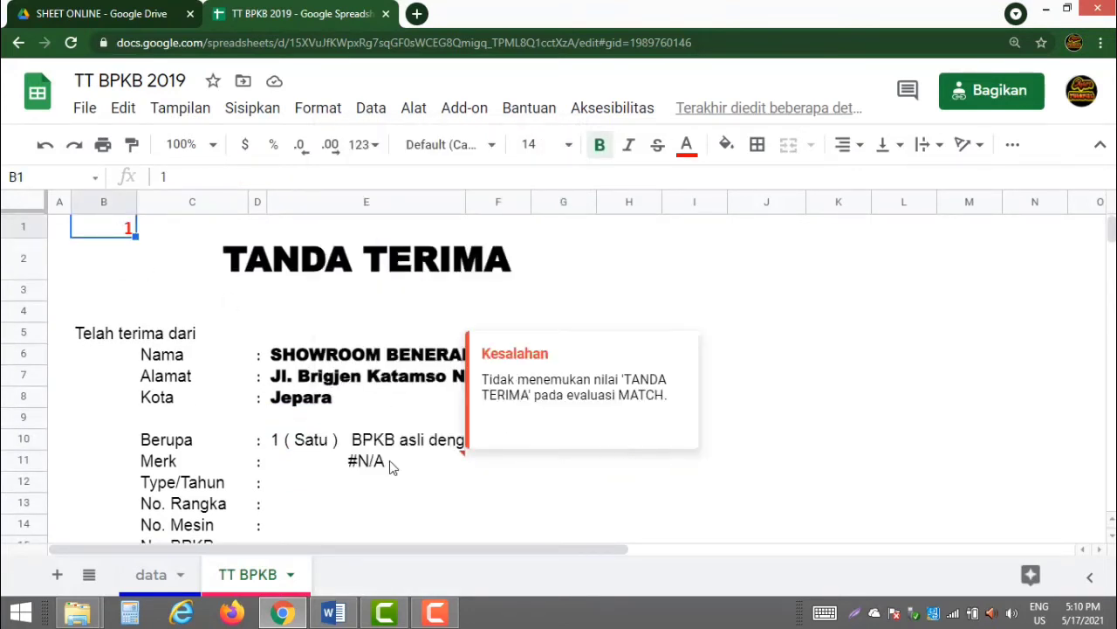
left_click(373, 472)
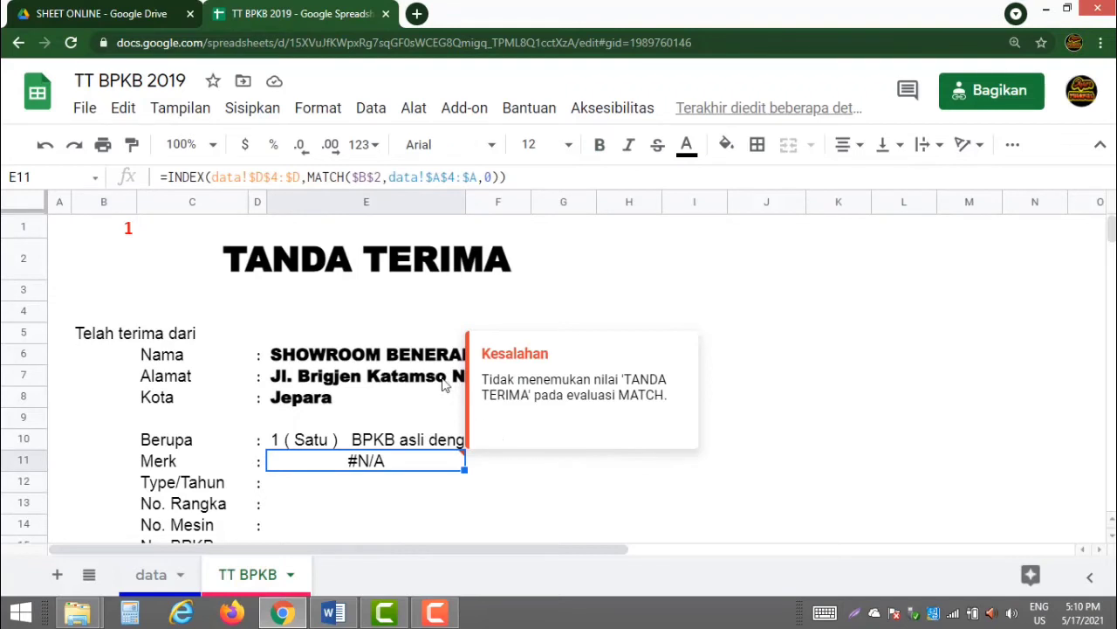
double_click(377, 178)
type("1")
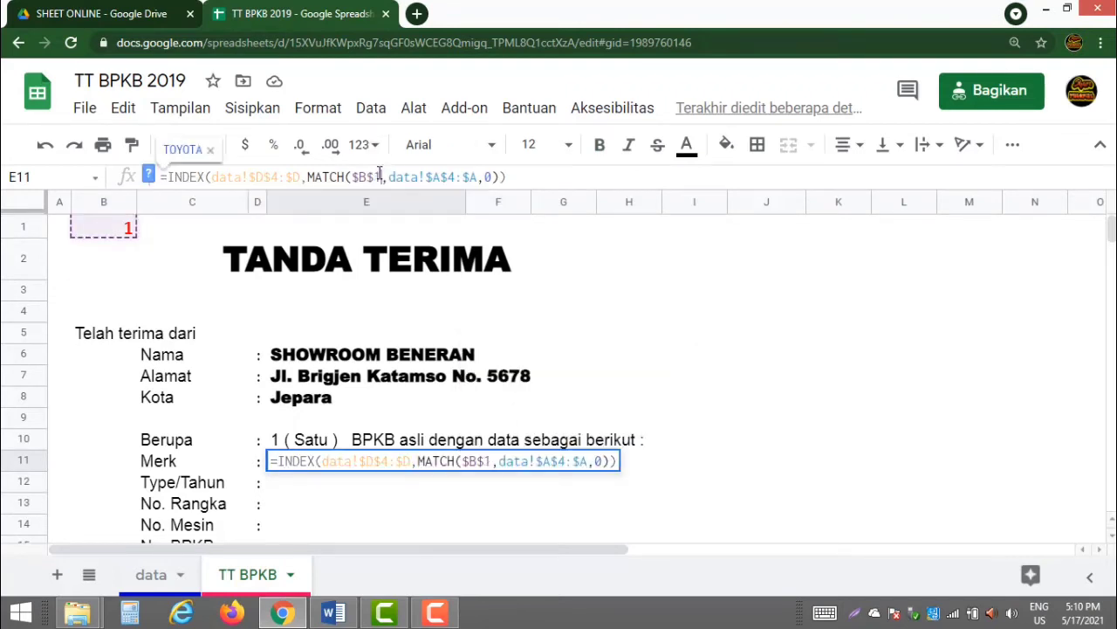
key("Return")
scroll(431, 439, "down", 1)
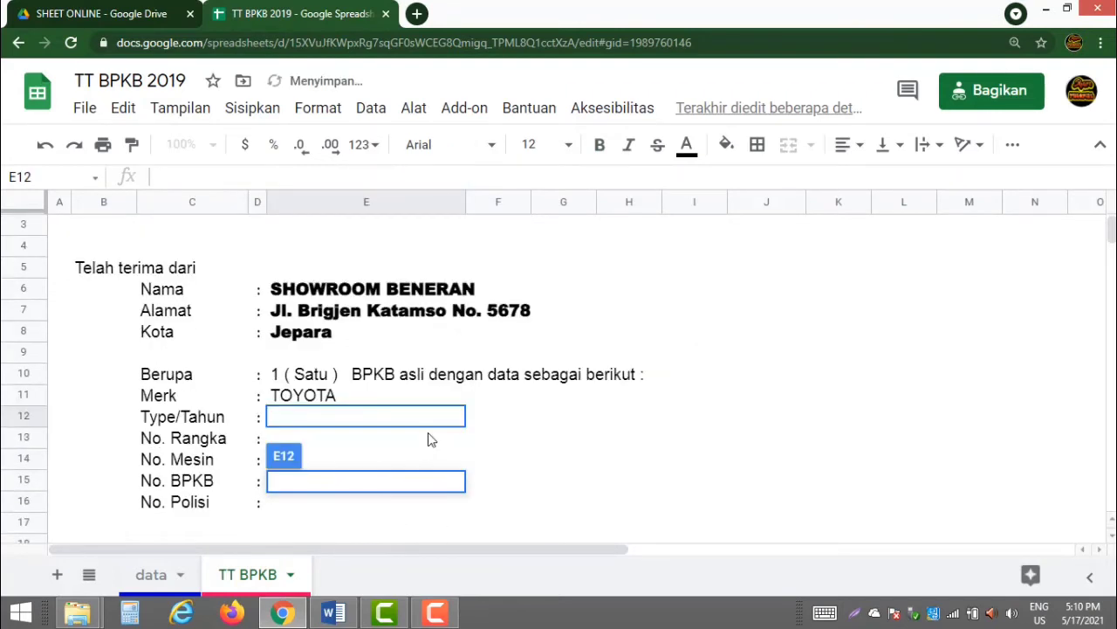
Examine the INDEX and MATCH formula in Merk cell E11 and the columns of the data sheet
left_click_drag(600, 409, 600, 406)
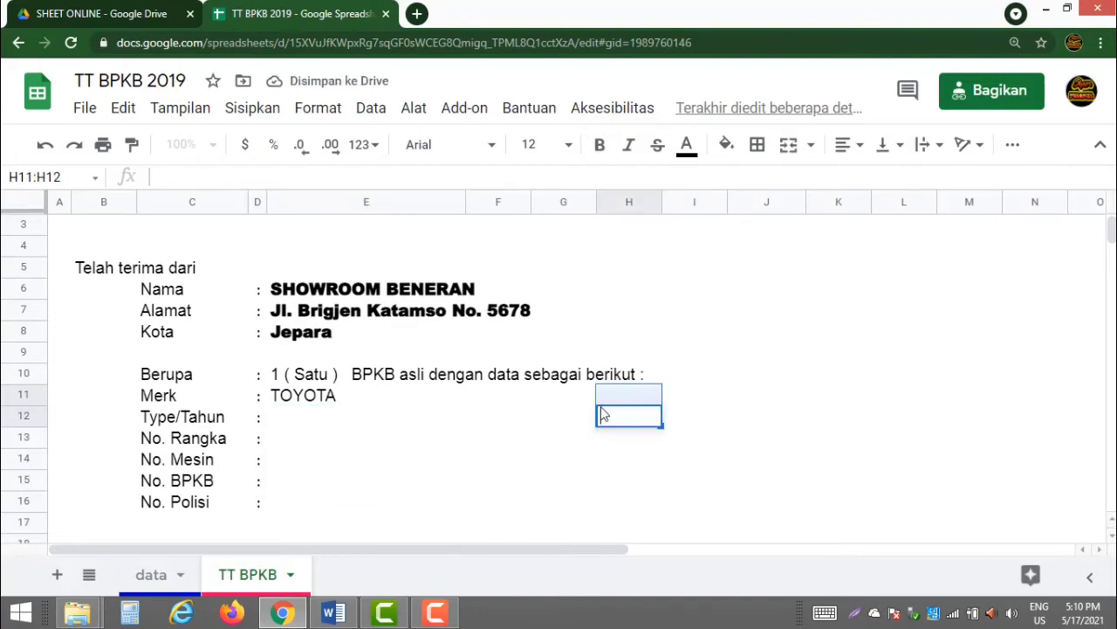
left_click(305, 400)
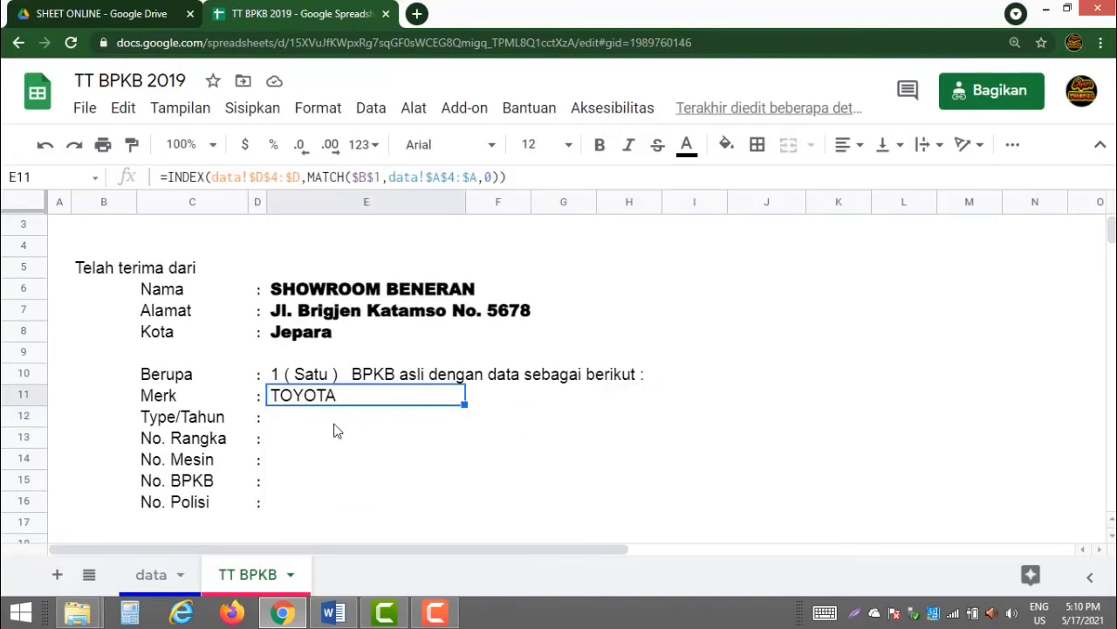
left_click(292, 422)
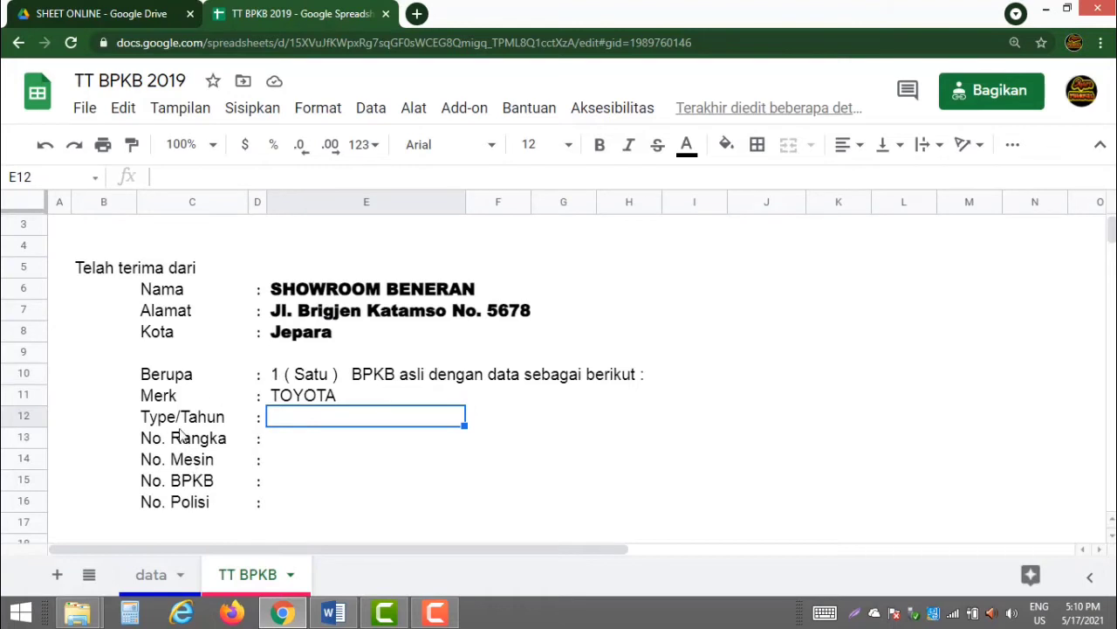
left_click(291, 402)
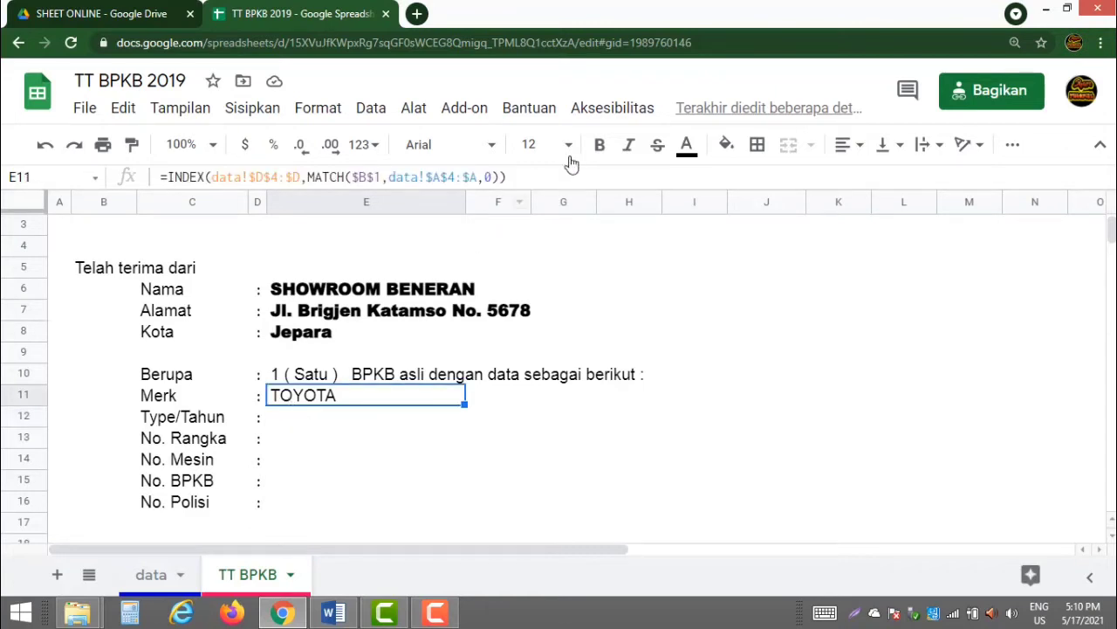
left_click_drag(535, 176, 264, 177)
left_click_drag(122, 213, 119, 212)
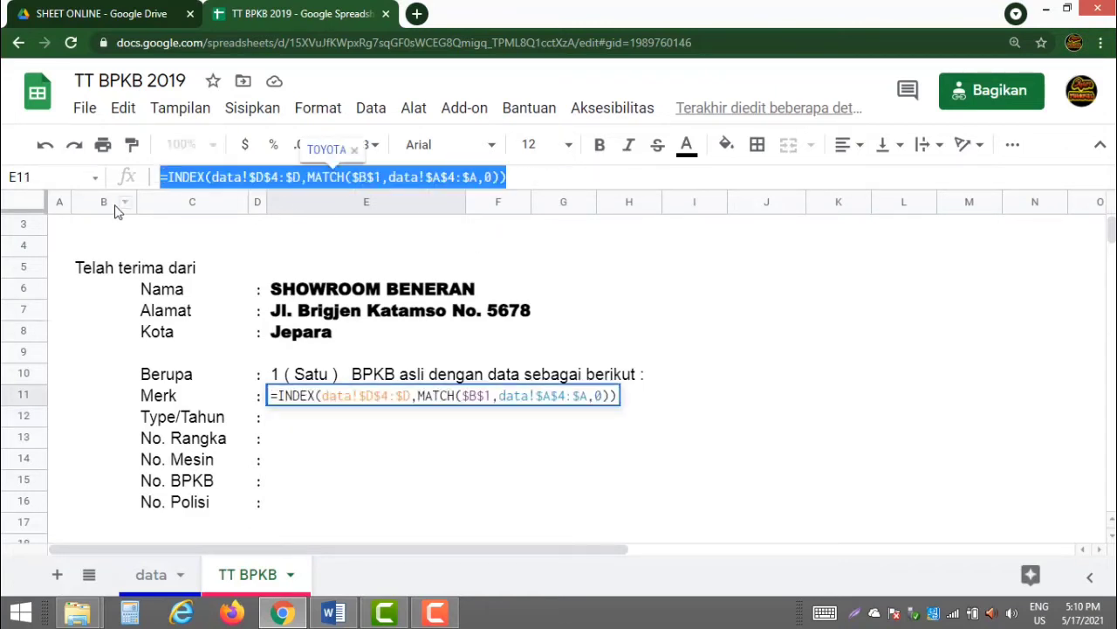
key("Escape")
key("Return")
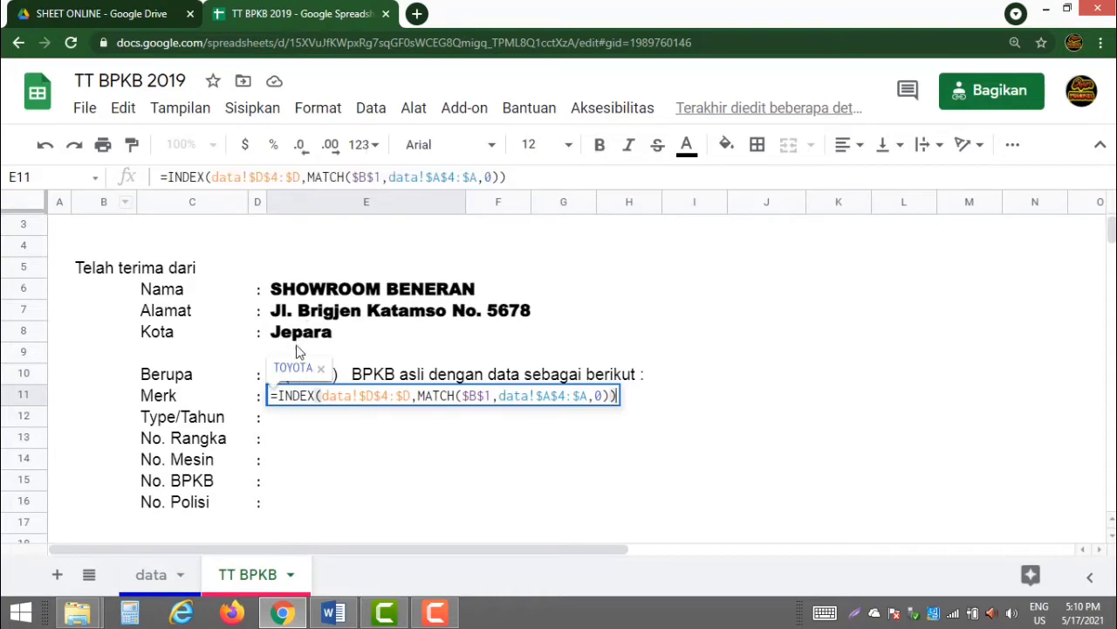
left_click(167, 571)
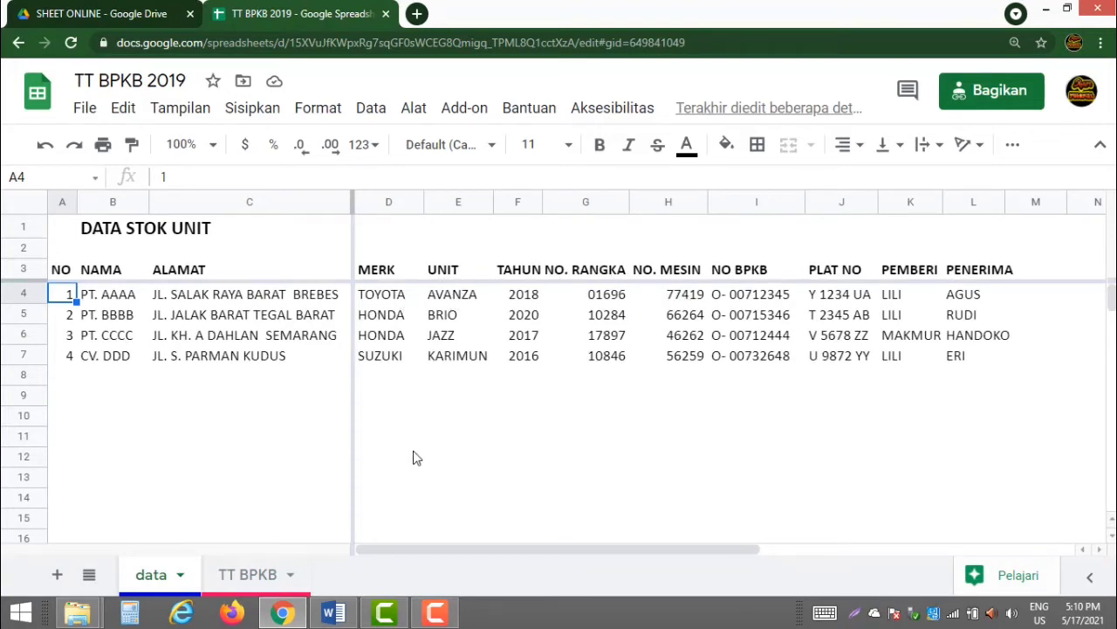
left_click(247, 572)
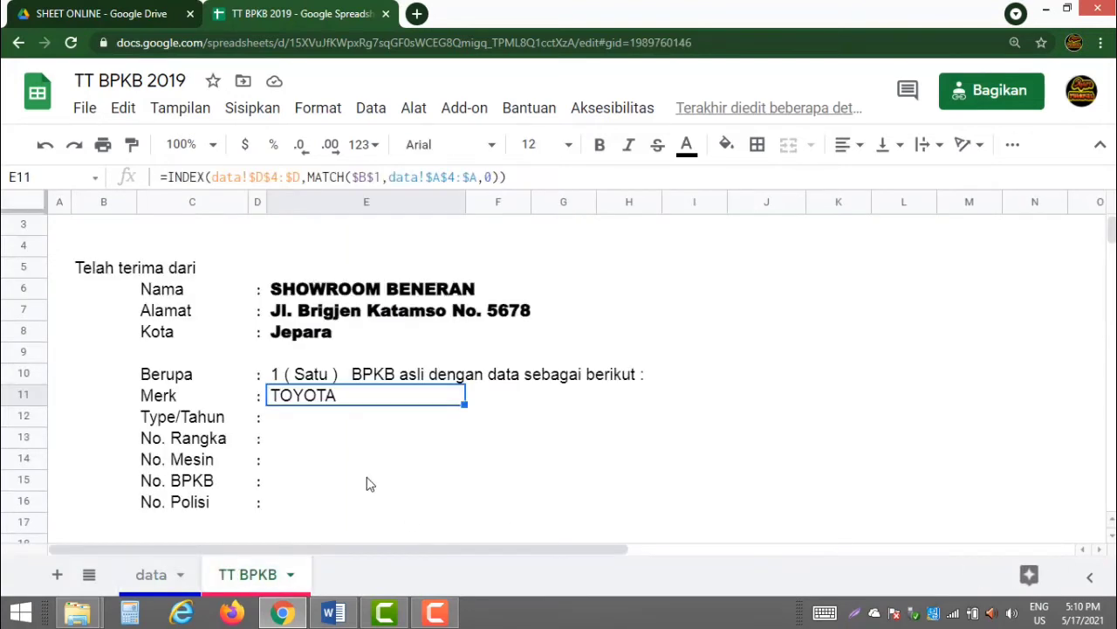
Check the Type/Tahun label on the form and rename the UNIT header in E3 of the data sheet as TYPE
double_click(183, 422)
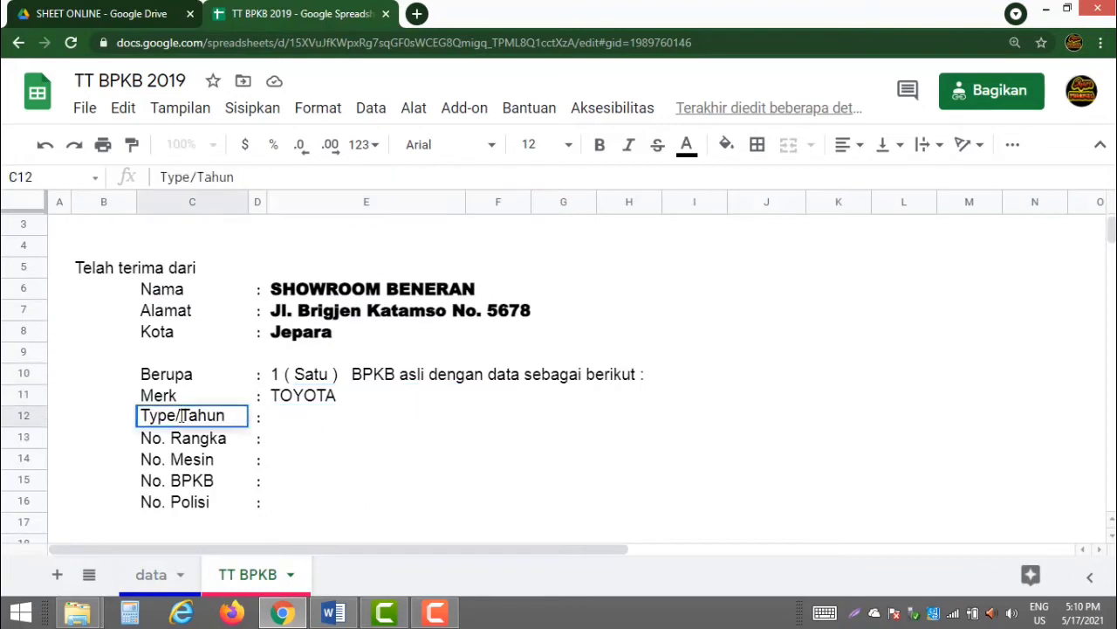
left_click_drag(184, 415, 137, 420)
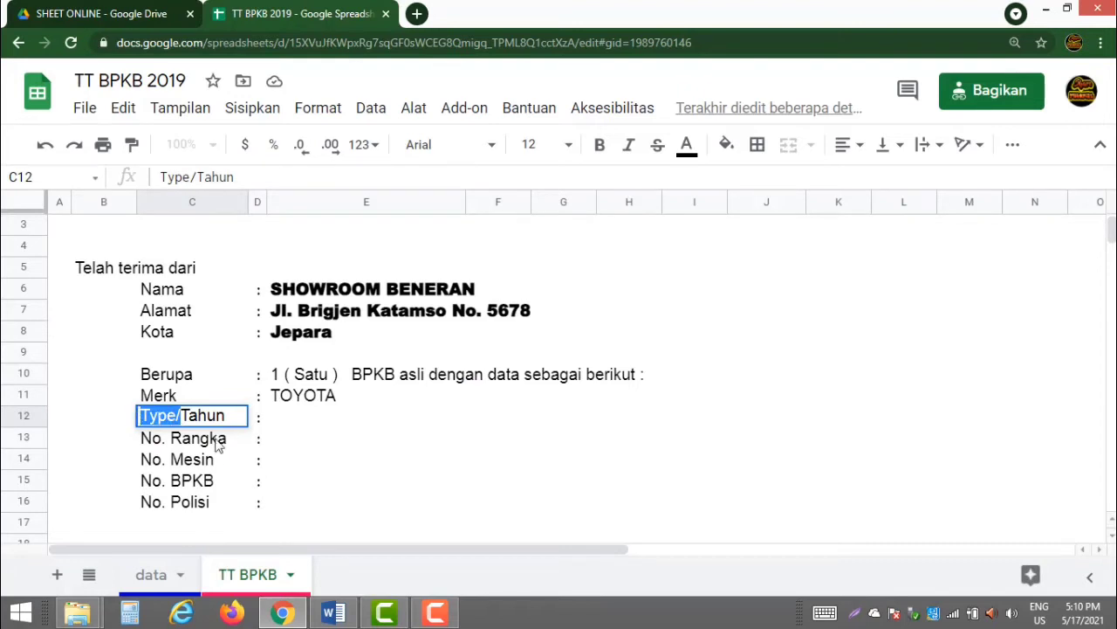
key("Escape")
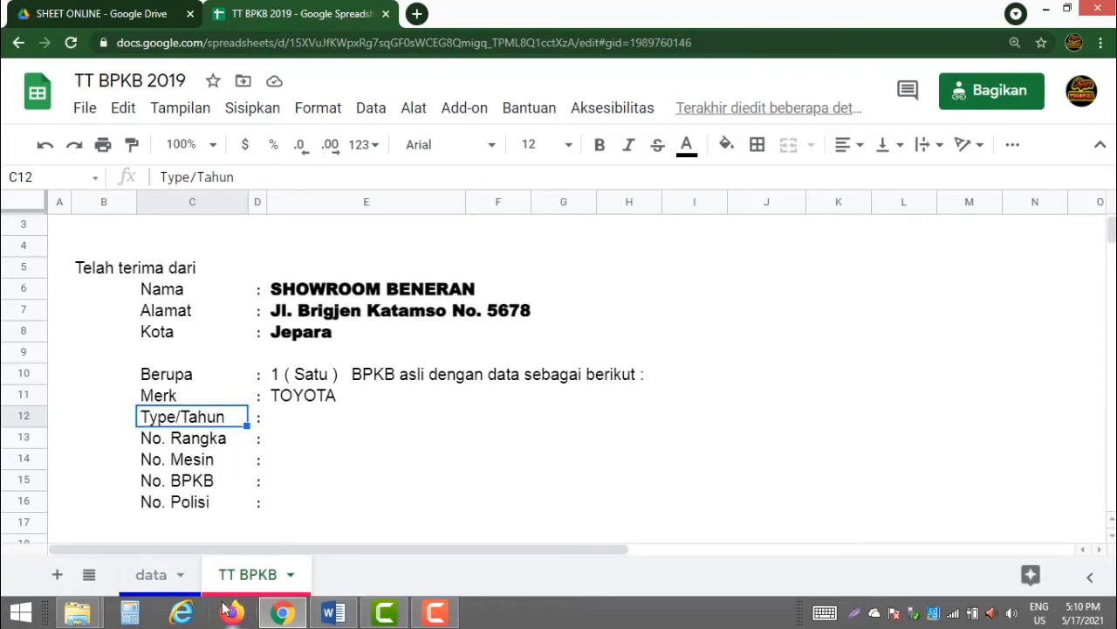
left_click(153, 575)
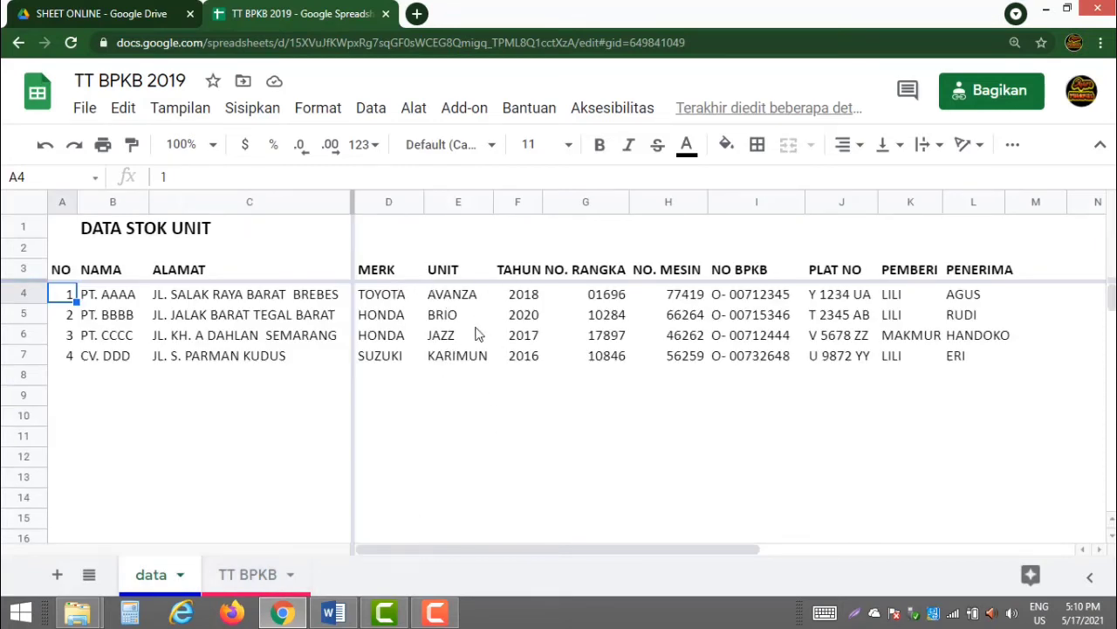
left_click(452, 275)
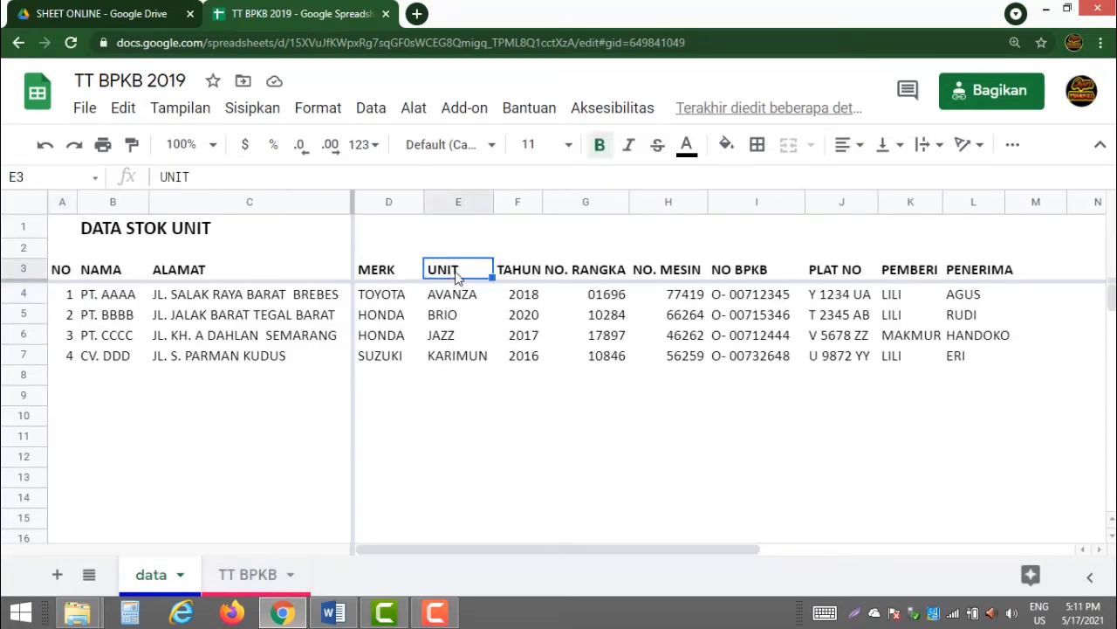
type("TYPE")
key("Return")
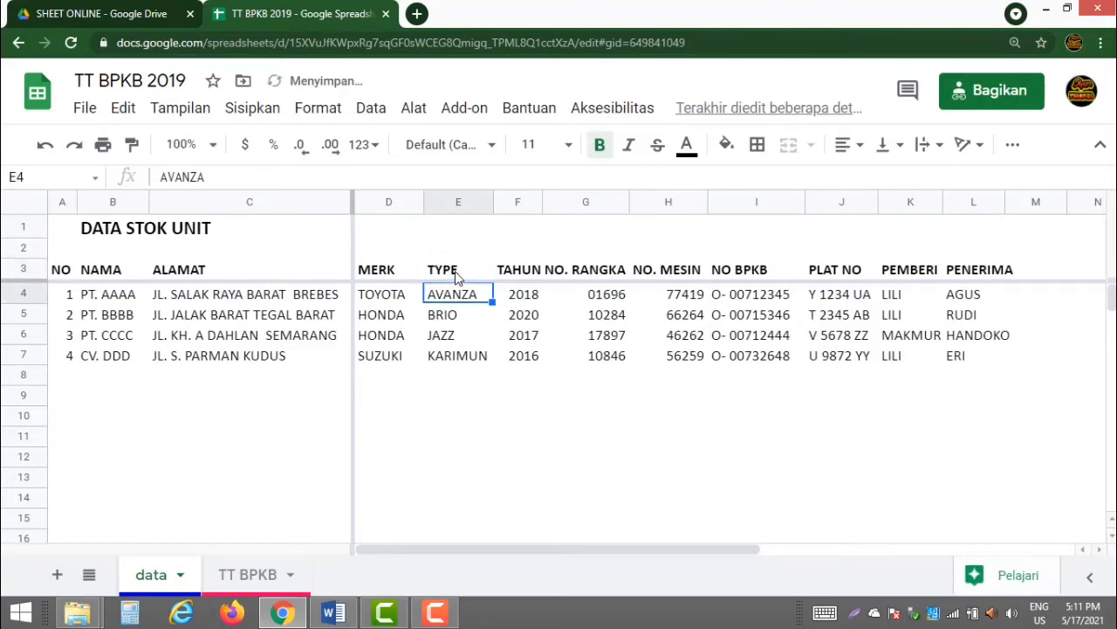
Fill Type/Tahun cell E12 on the TT BPKB sheet with =INDEX(data!$E$4:$E,MATCH($B$1,data!$A$4:$A,0)), based on the Merk formula
left_click(243, 574)
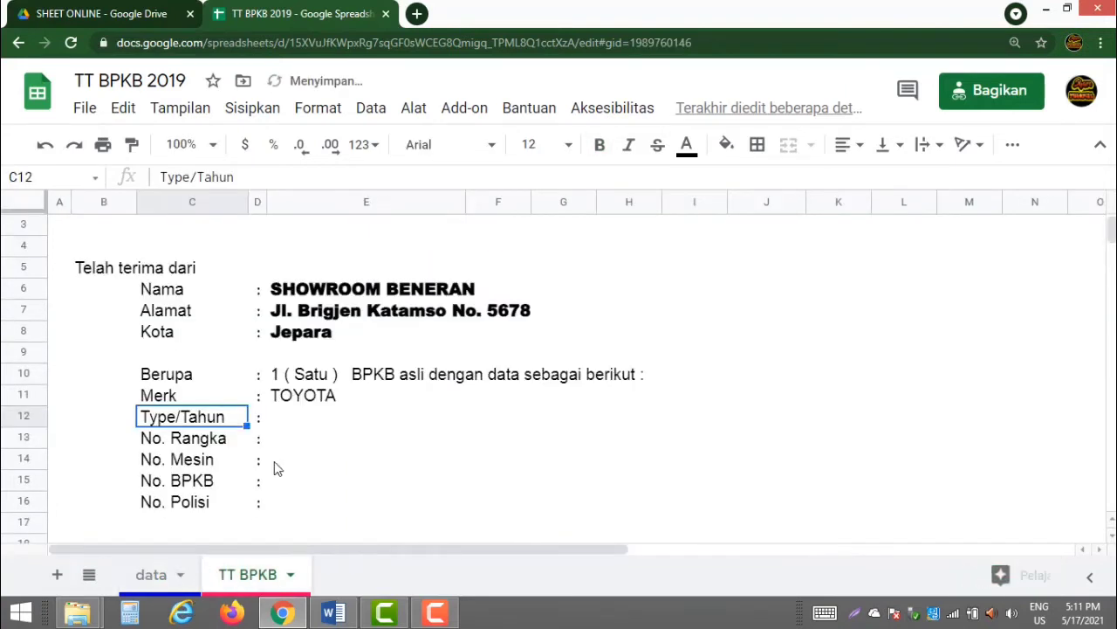
left_click(306, 420)
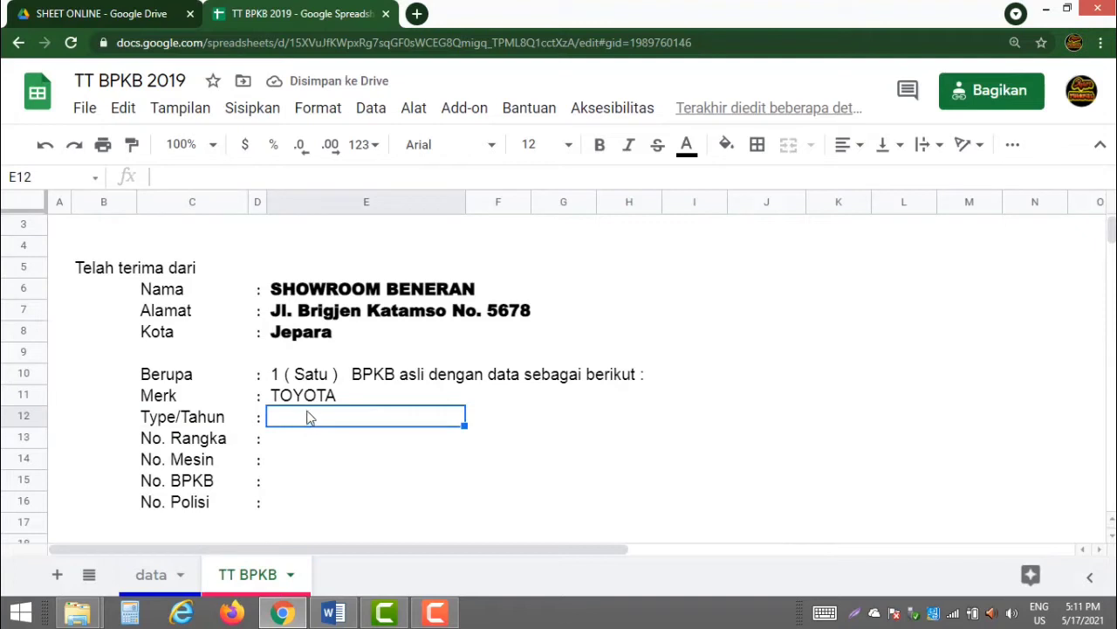
left_click(162, 583)
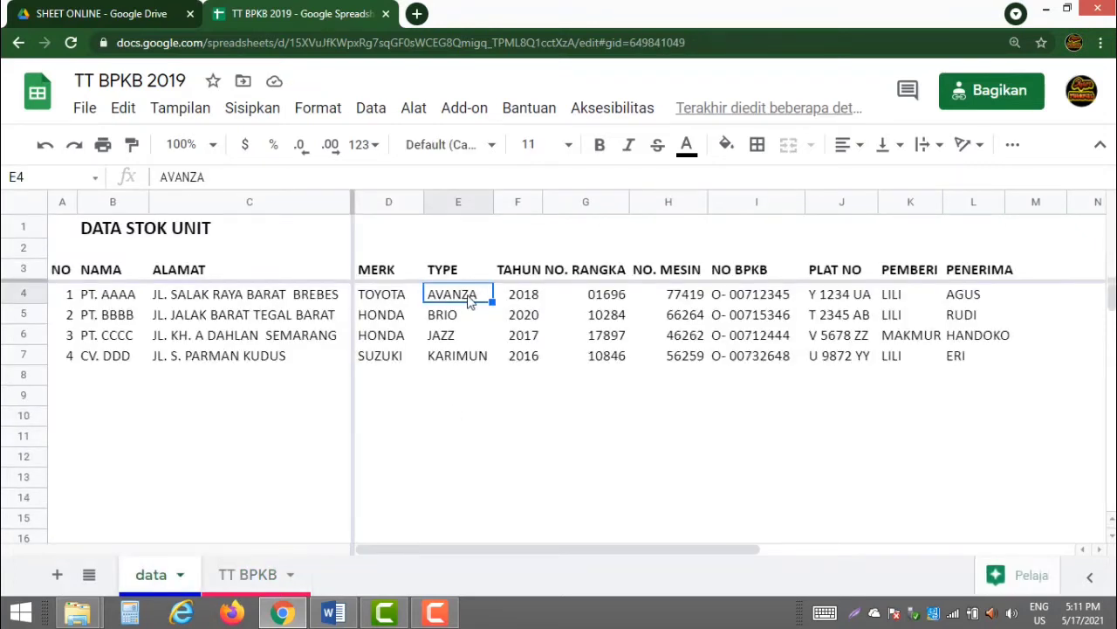
left_click(253, 574)
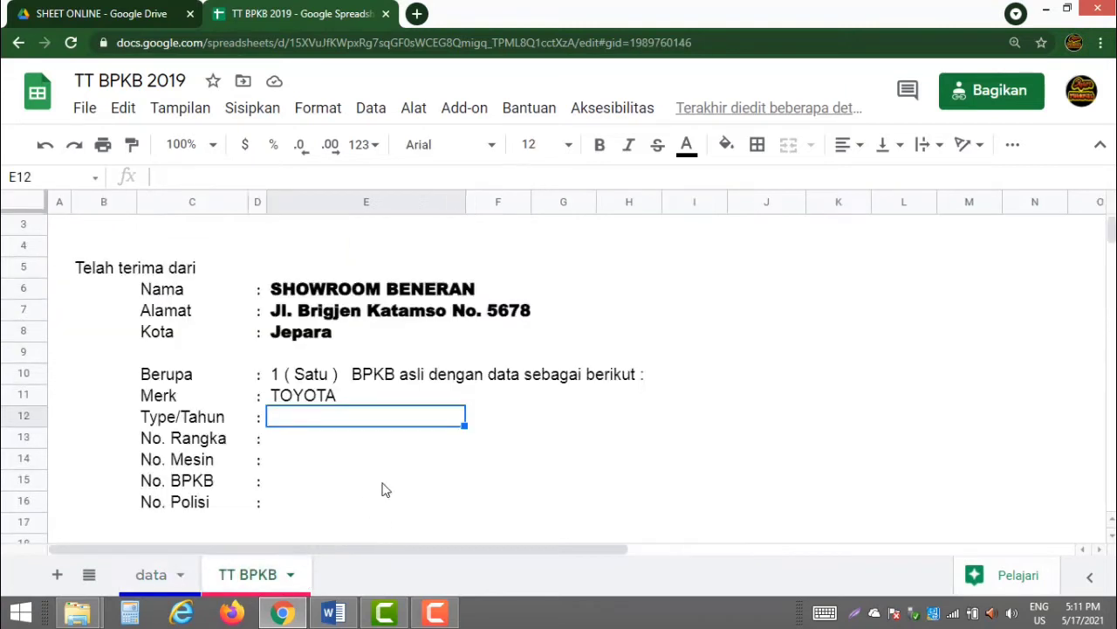
double_click(301, 417)
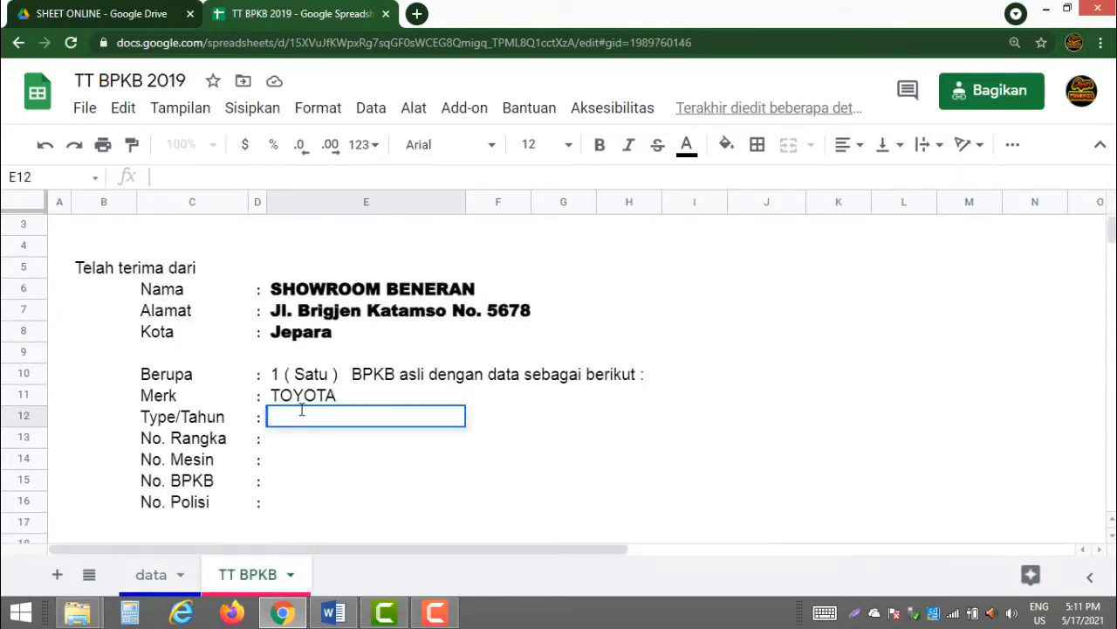
type("=INDEX(data!$D$4:$D,MATCH($B$1,data!$A$4:$A,0))")
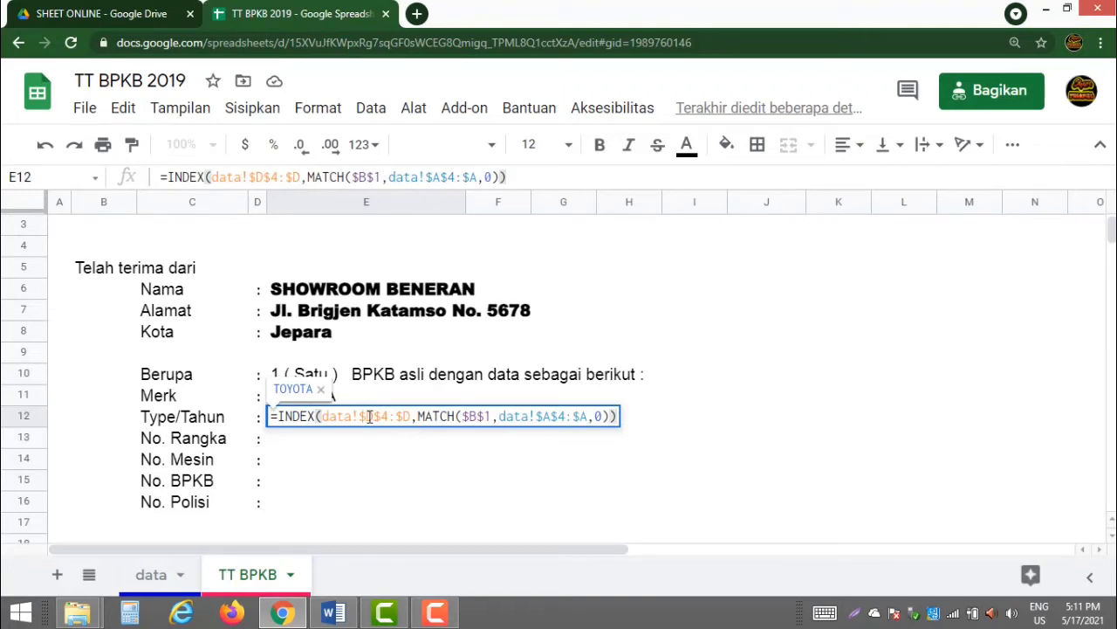
type("E$4:$")
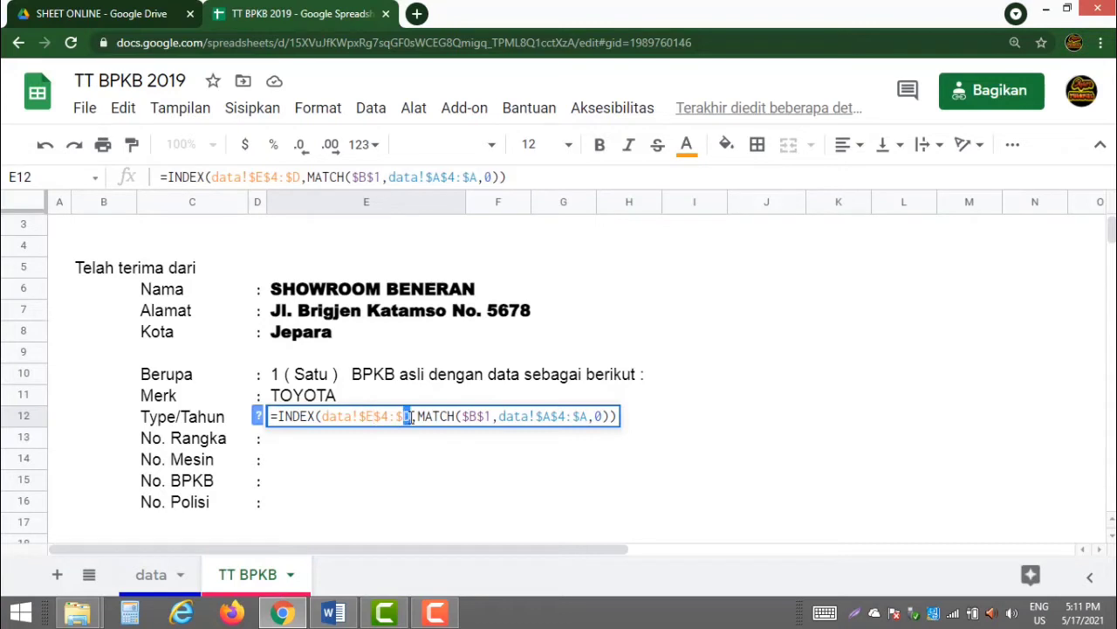
type("E")
key("Return")
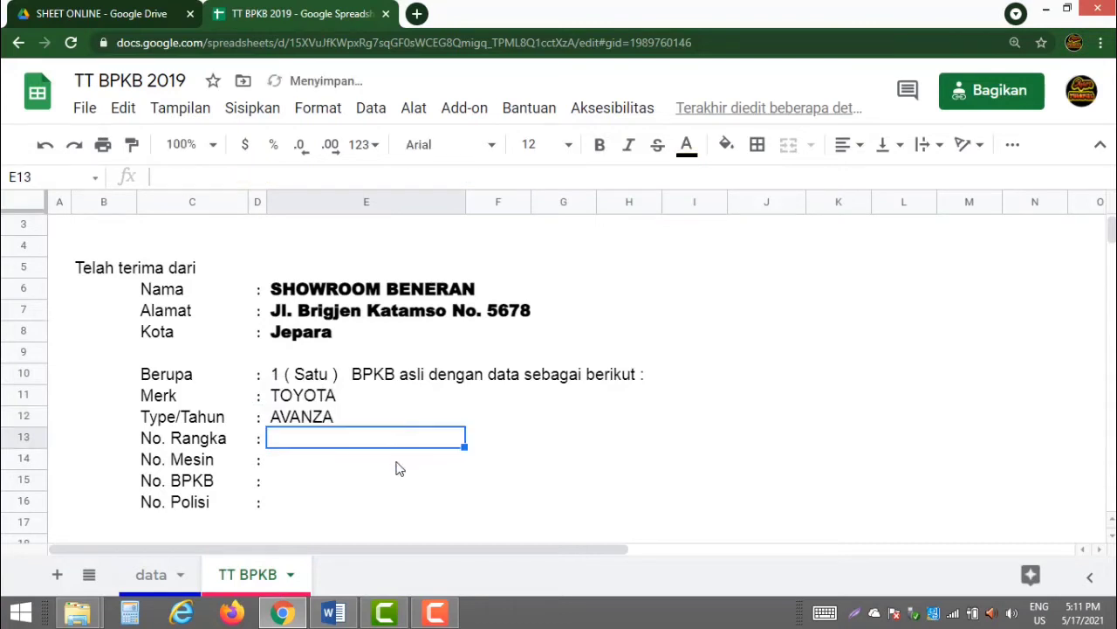
Append a " / " separator and a second INDEX and MATCH lookup on the TAHUN range data!$F$4:$F to the E12 formula
left_click(334, 425)
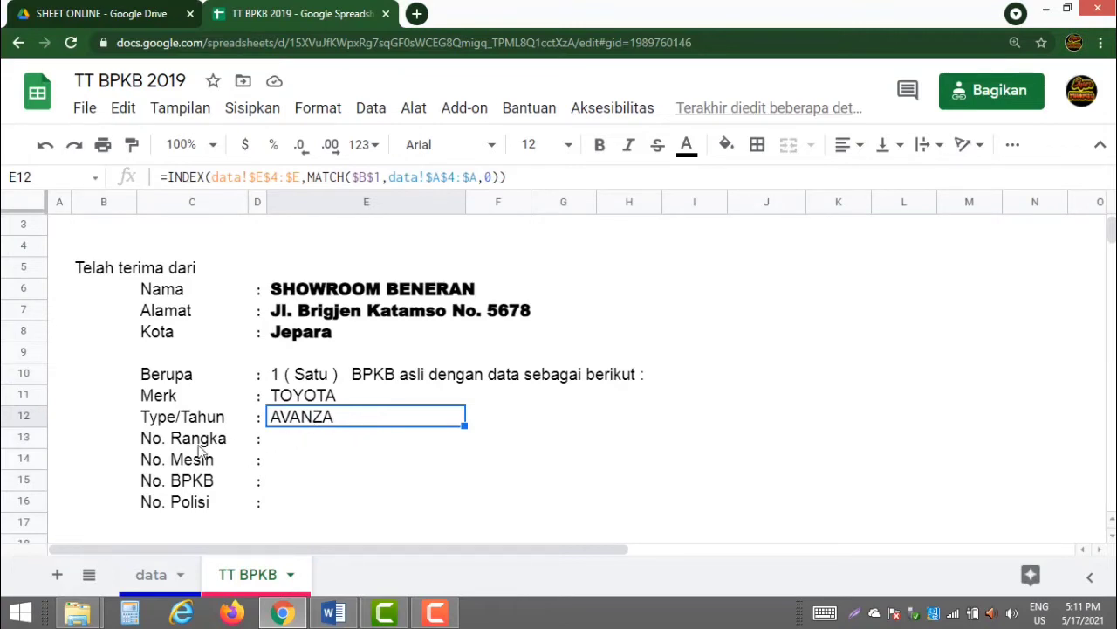
double_click(353, 420)
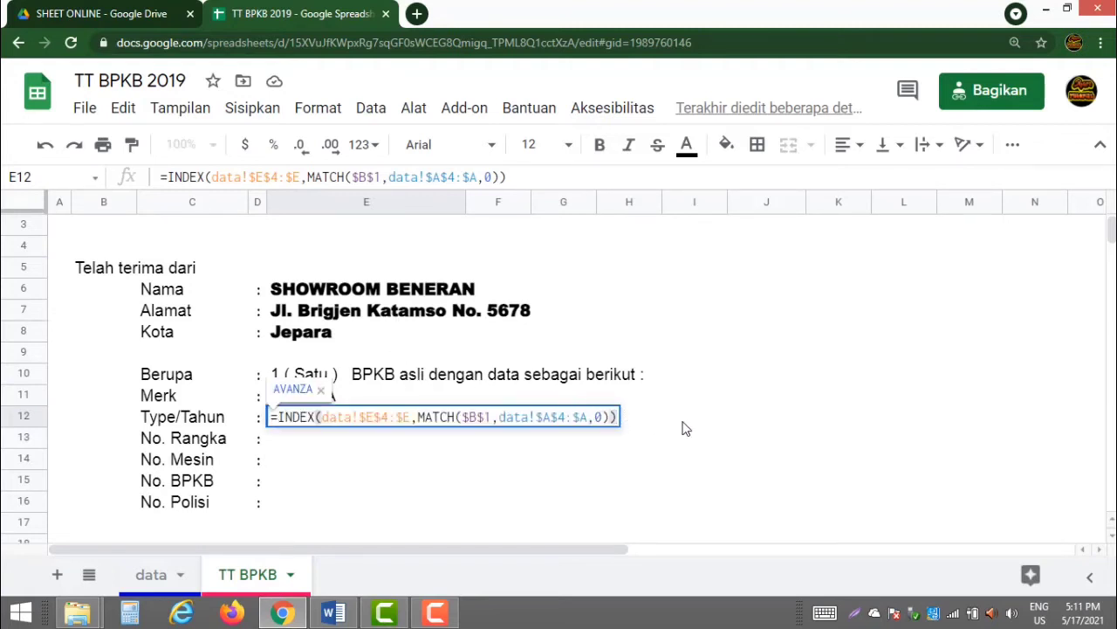
type("&")
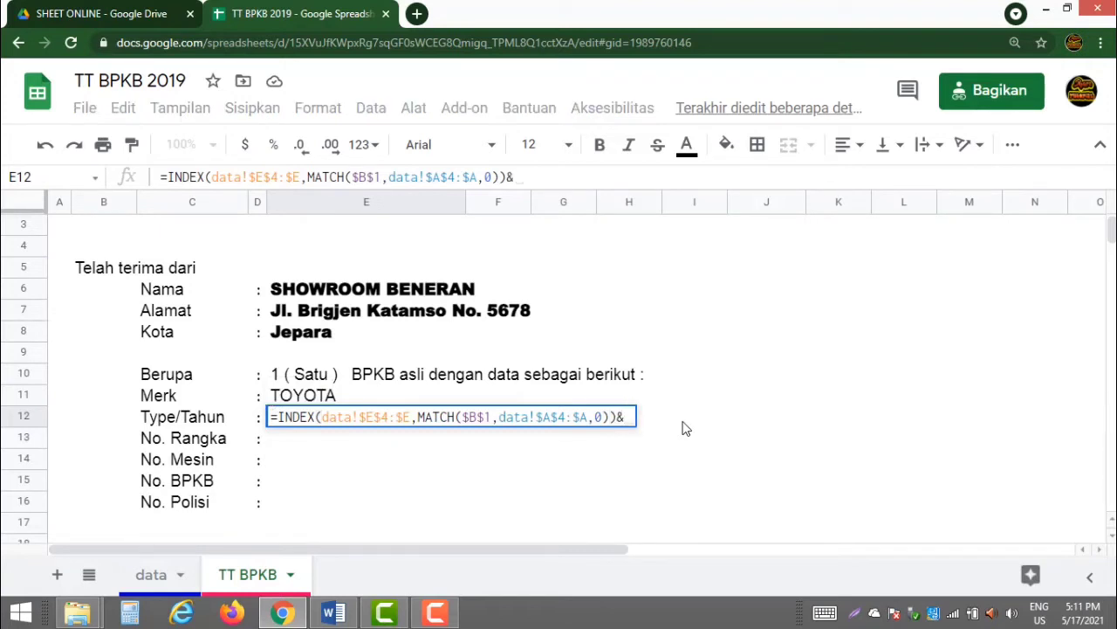
type("\" /")
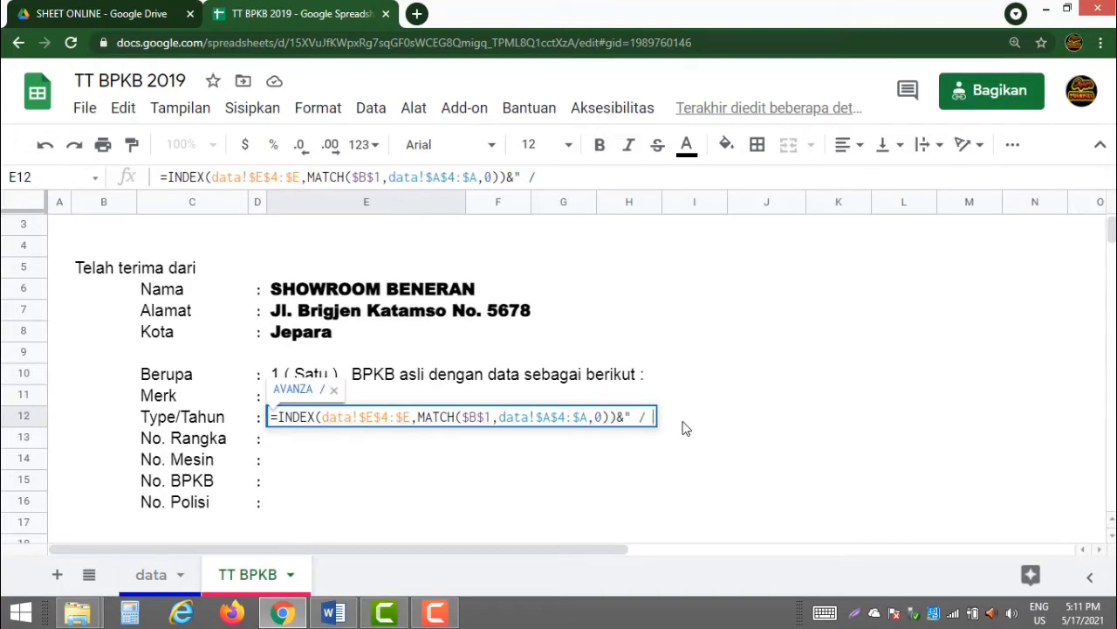
type("\"&")
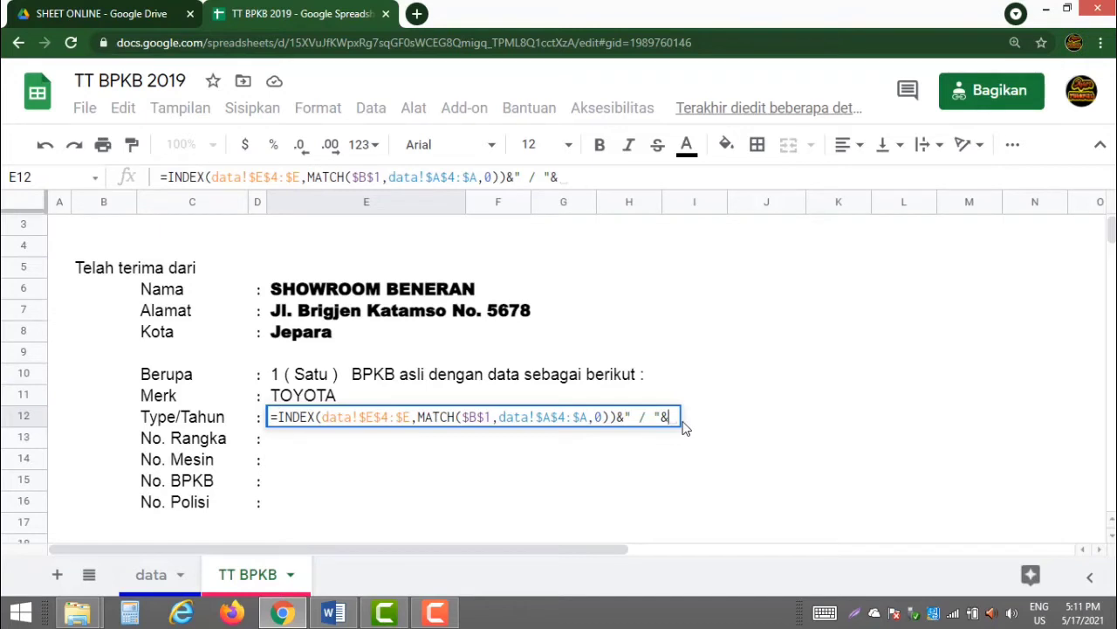
type("=INDEX(data!$D$4:$D,MATCH($B$1,data!$A$4:$A,0))")
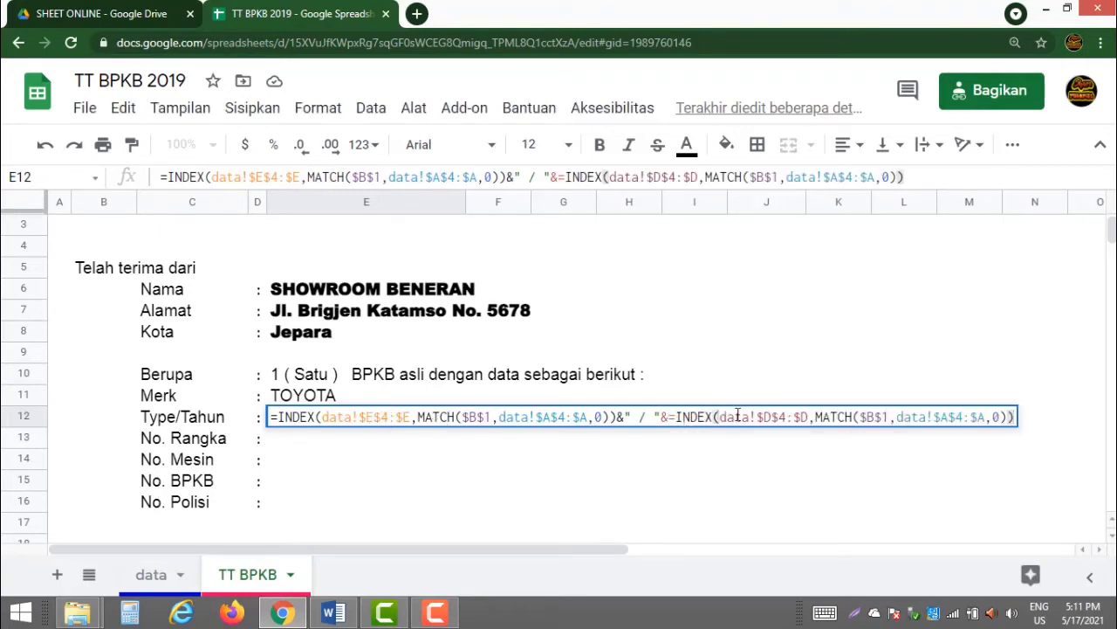
left_click_drag(765, 416, 773, 413)
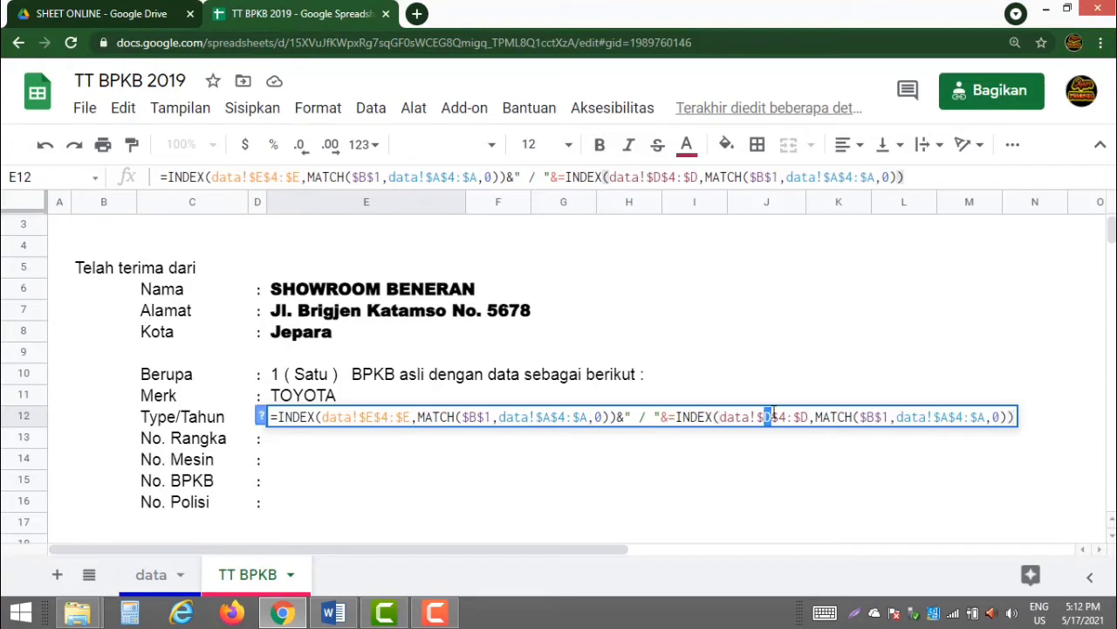
type("F$4:$")
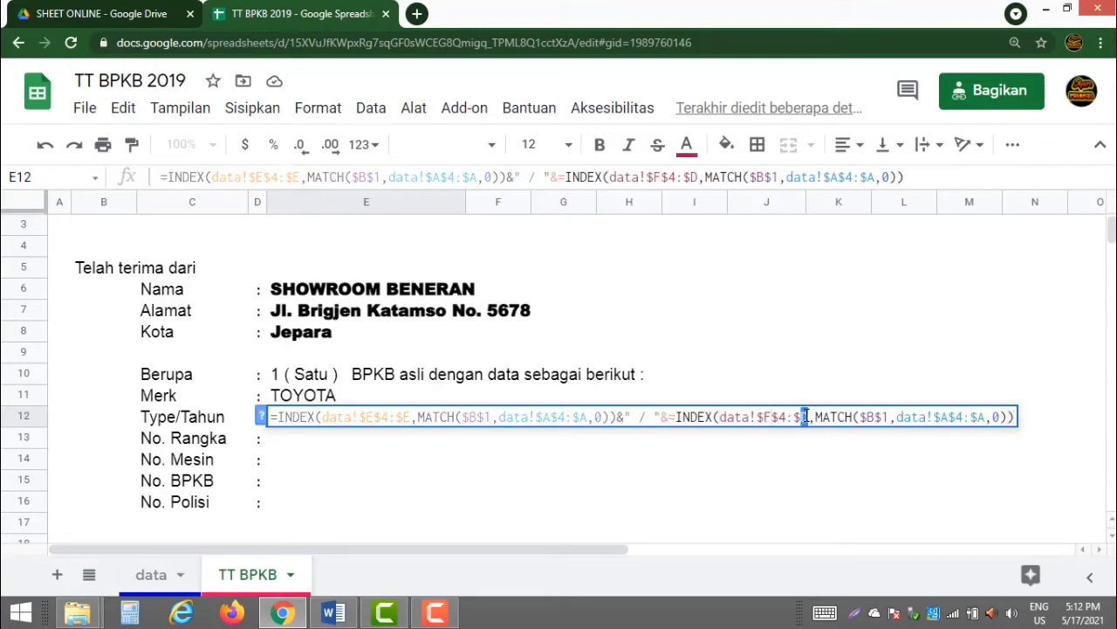
type("F")
key("Return")
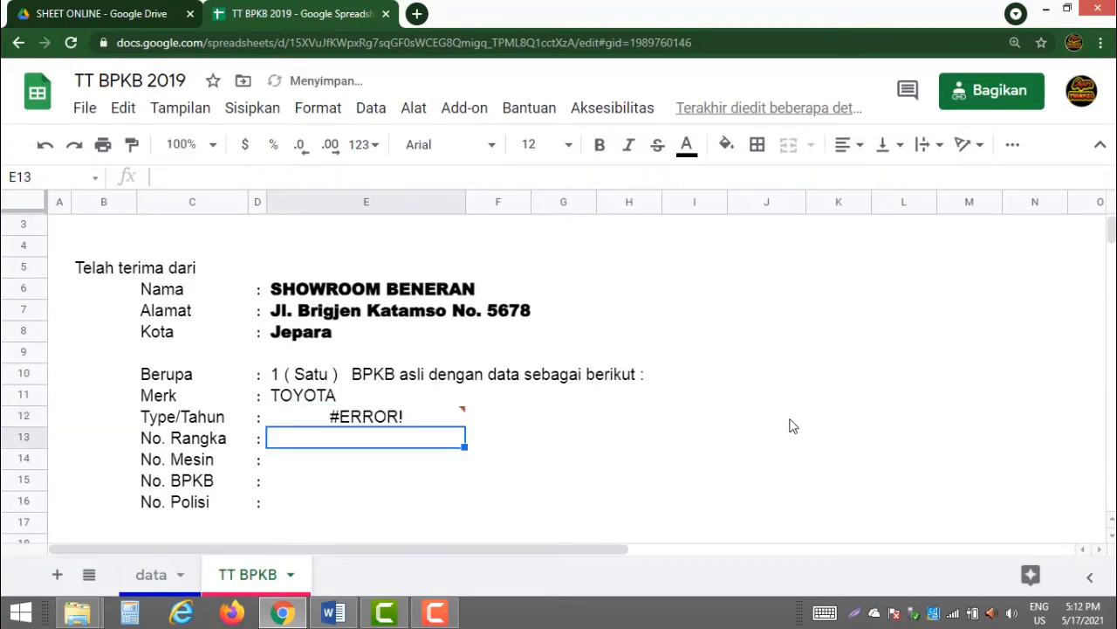
Remove the extra equals sign before the second INDEX in the E12 formula and review the corrected formula
left_click(332, 423)
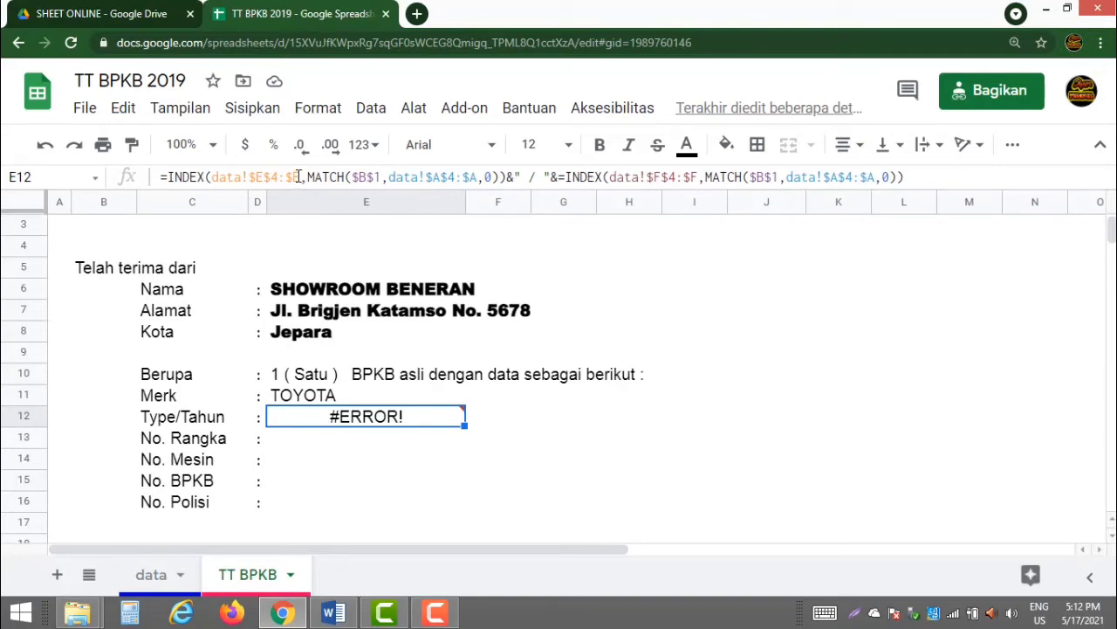
left_click(565, 178)
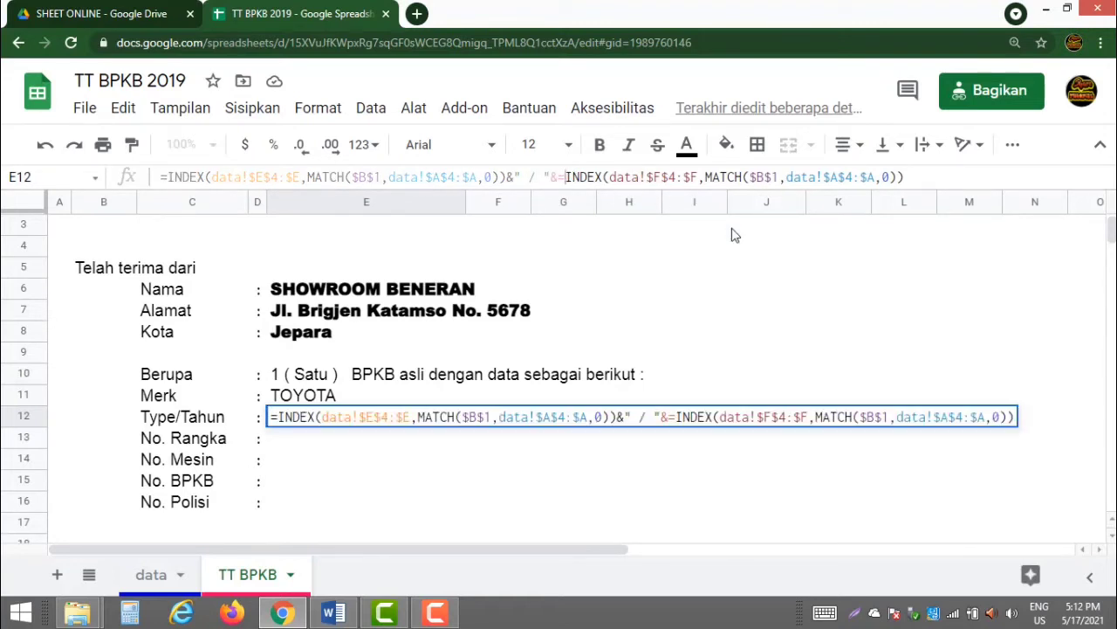
key("BackSpace")
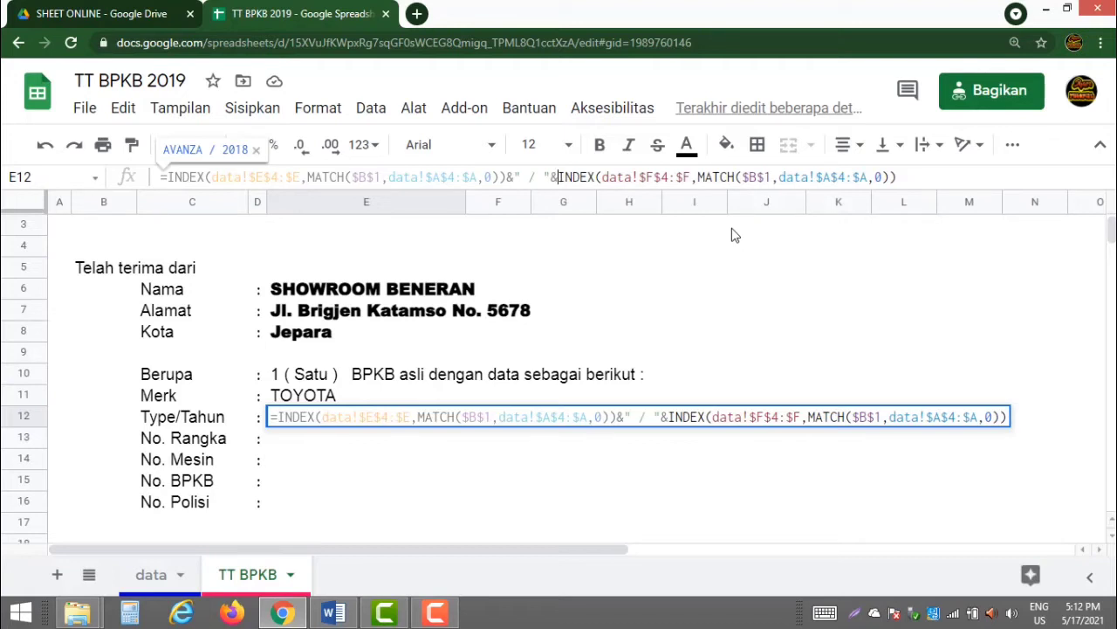
key("Return")
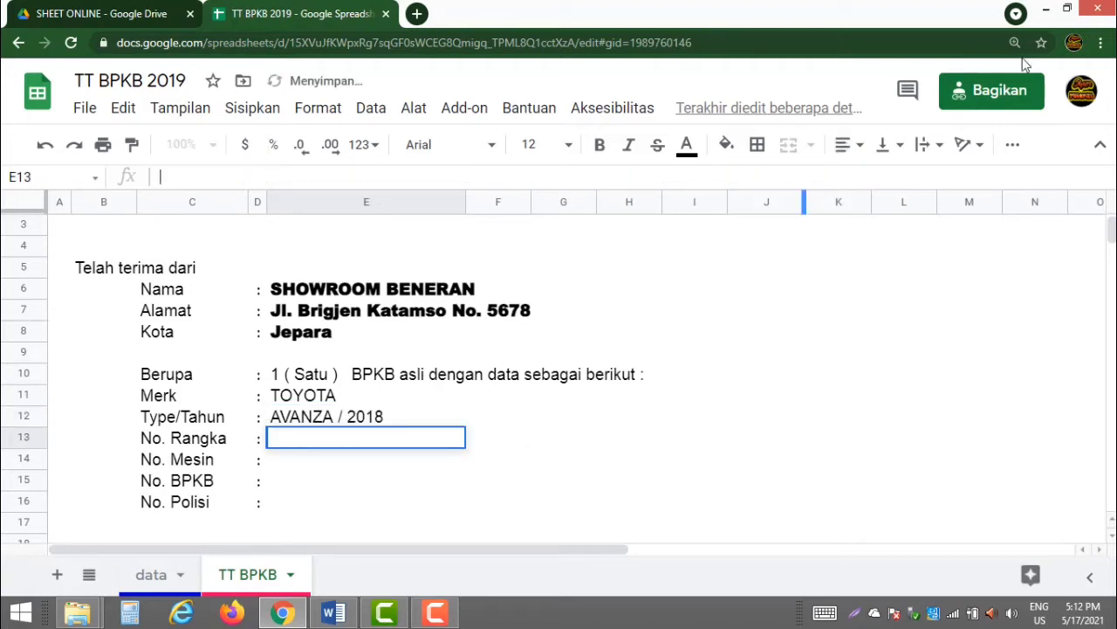
double_click(312, 422)
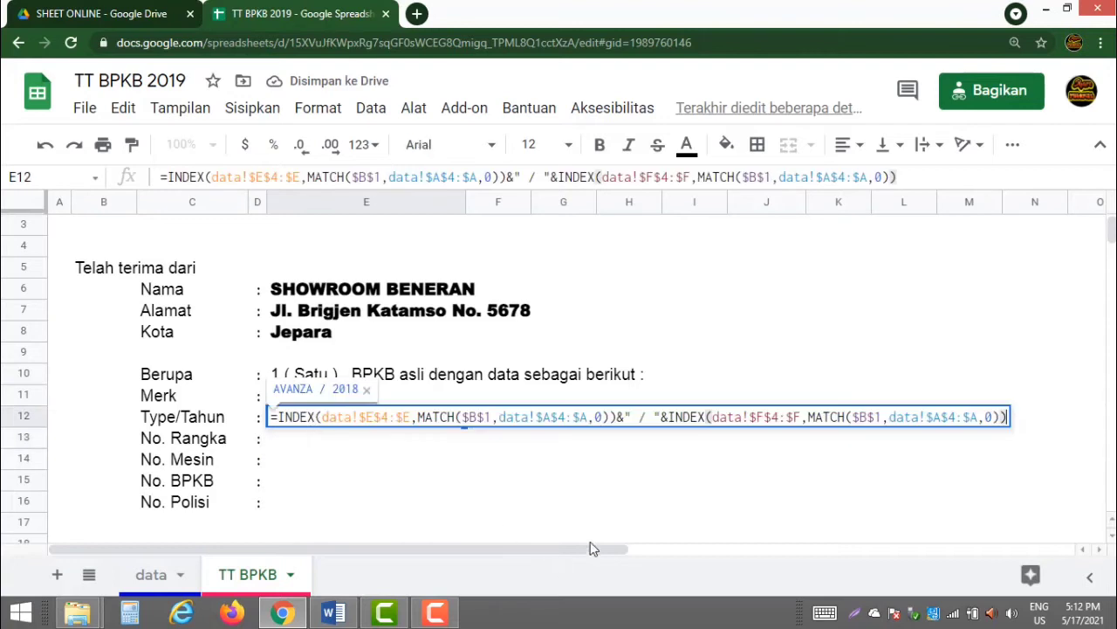
key("Escape")
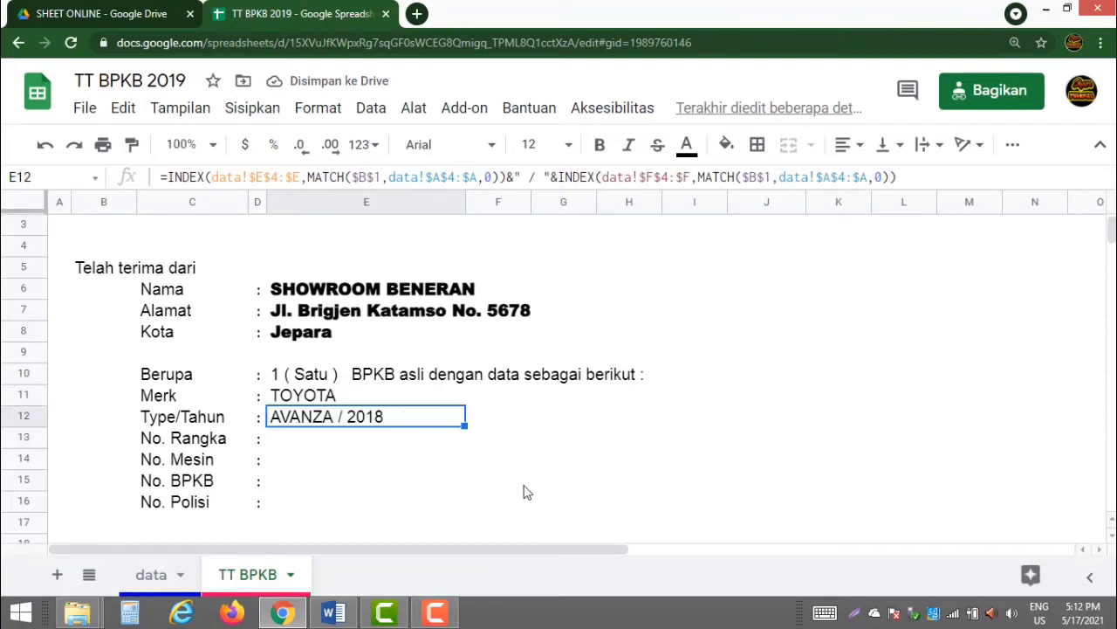
Compare the Type/Tahun formula with the Merk formula in E11, highlighting the INDEX and MATCH part without its leading equals sign
left_click(281, 442)
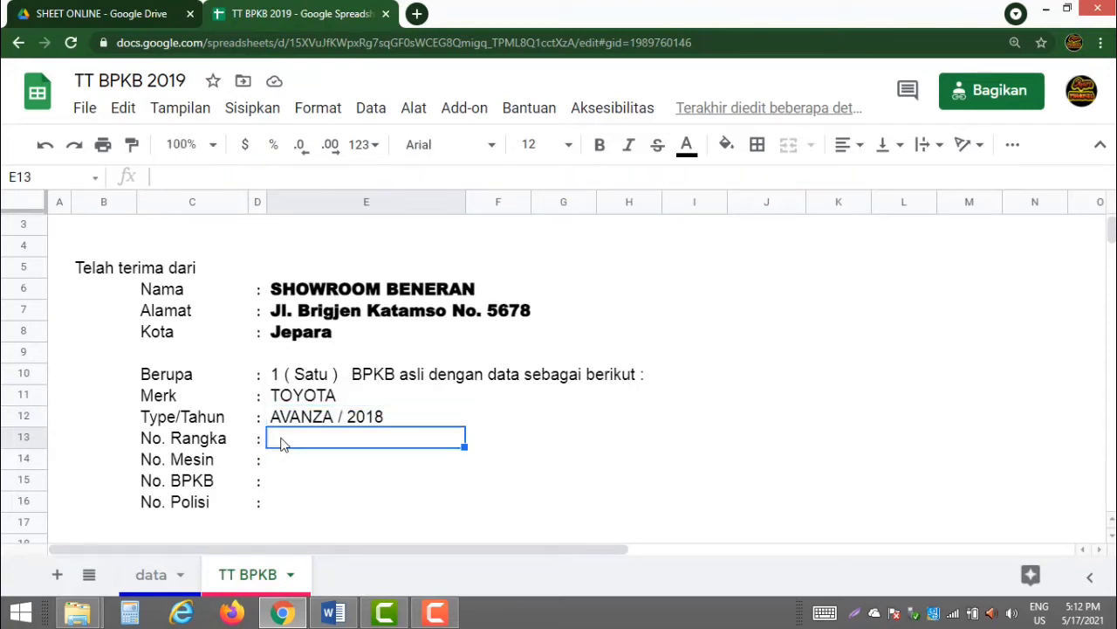
left_click(286, 417)
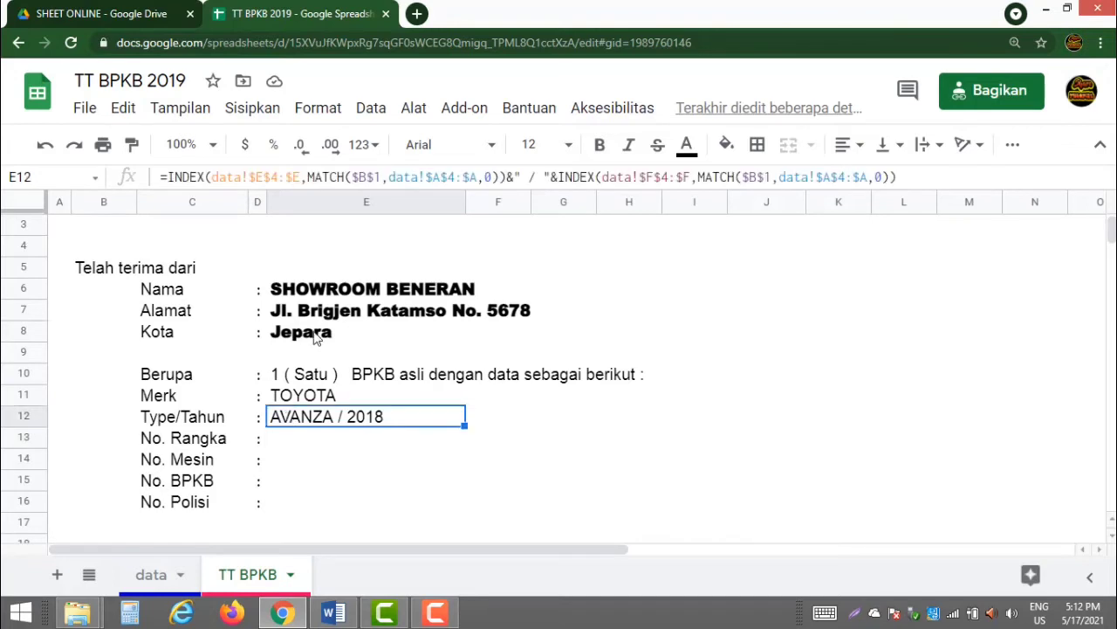
left_click(283, 381)
left_click(284, 399)
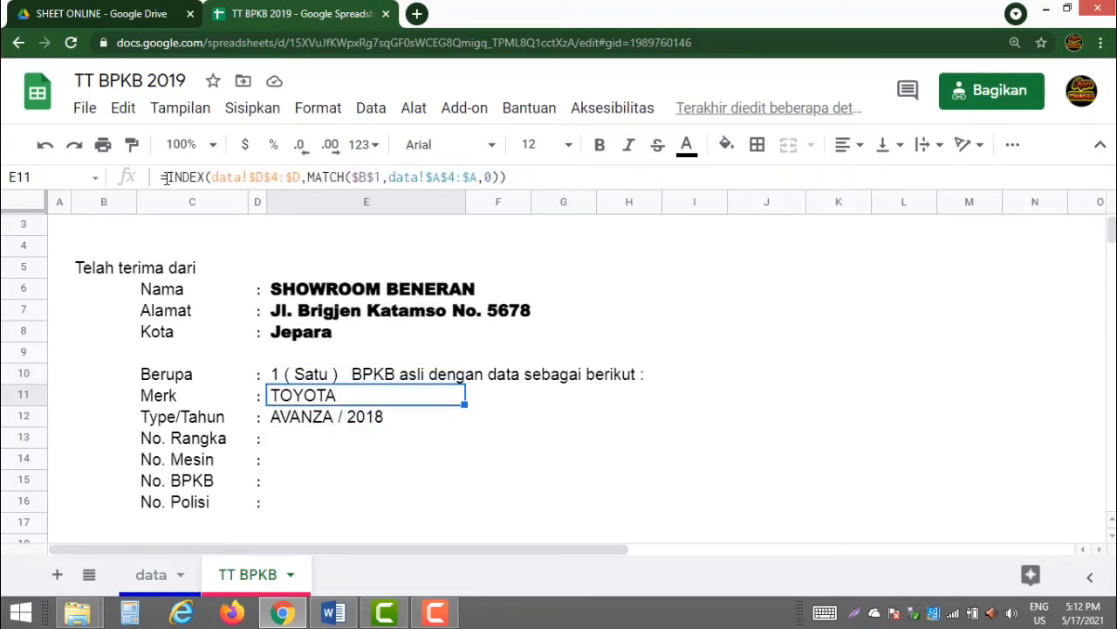
left_click_drag(166, 177, 511, 178)
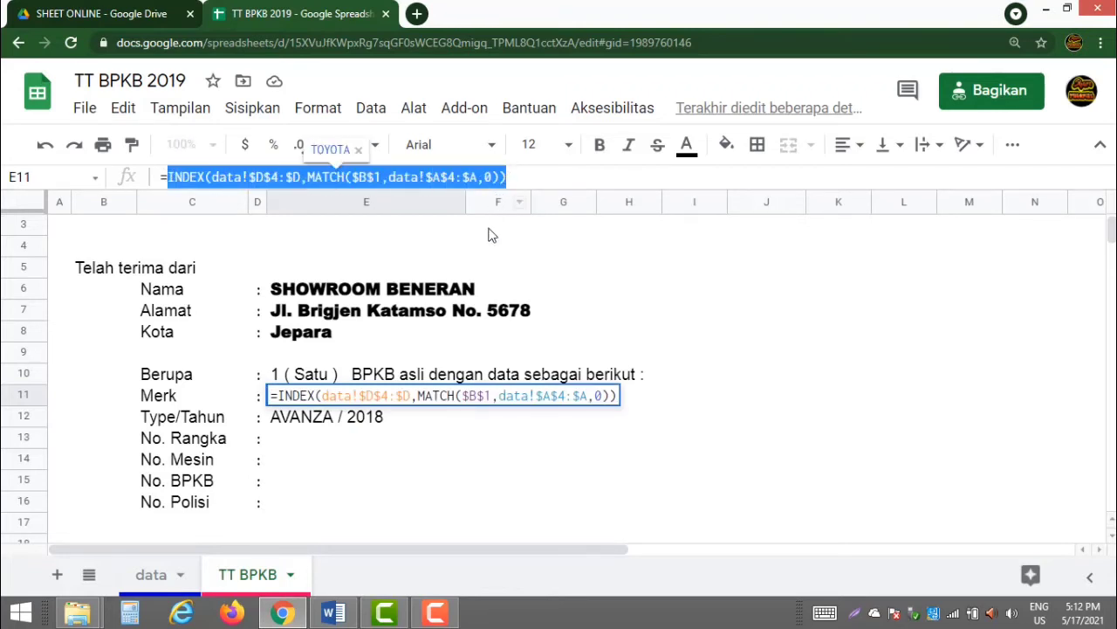
left_click(291, 443)
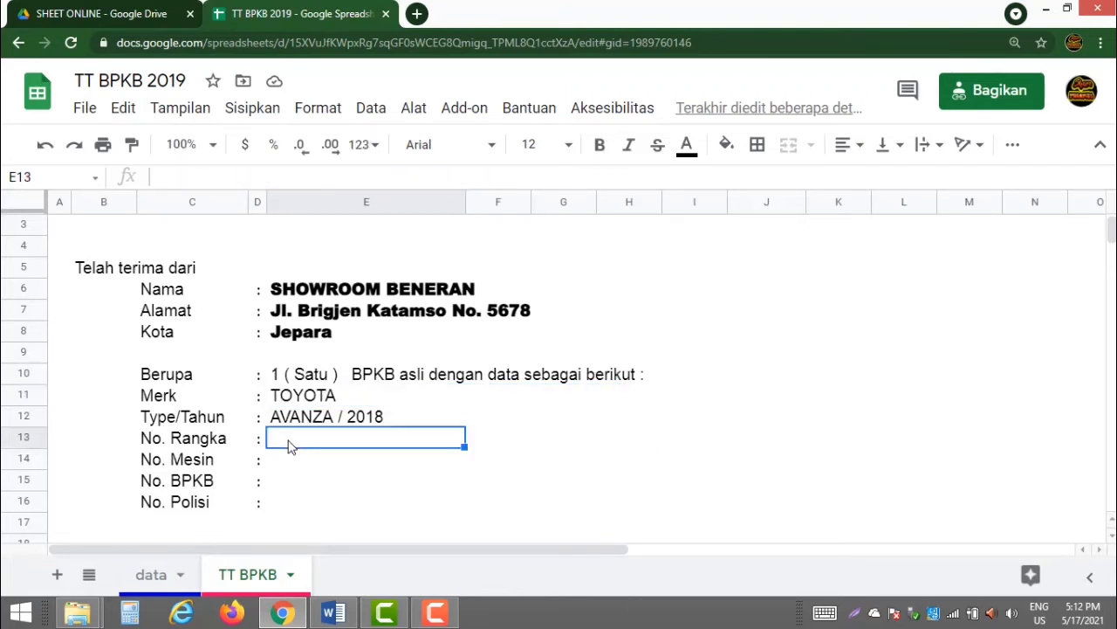
Enter the Merk formula =INDEX(data!$D$4:$D,MATCH($B$1,data!$A$4:$A,0)) in the No. Rangka cell E13 of the TT BPKB sheet
left_click(174, 576)
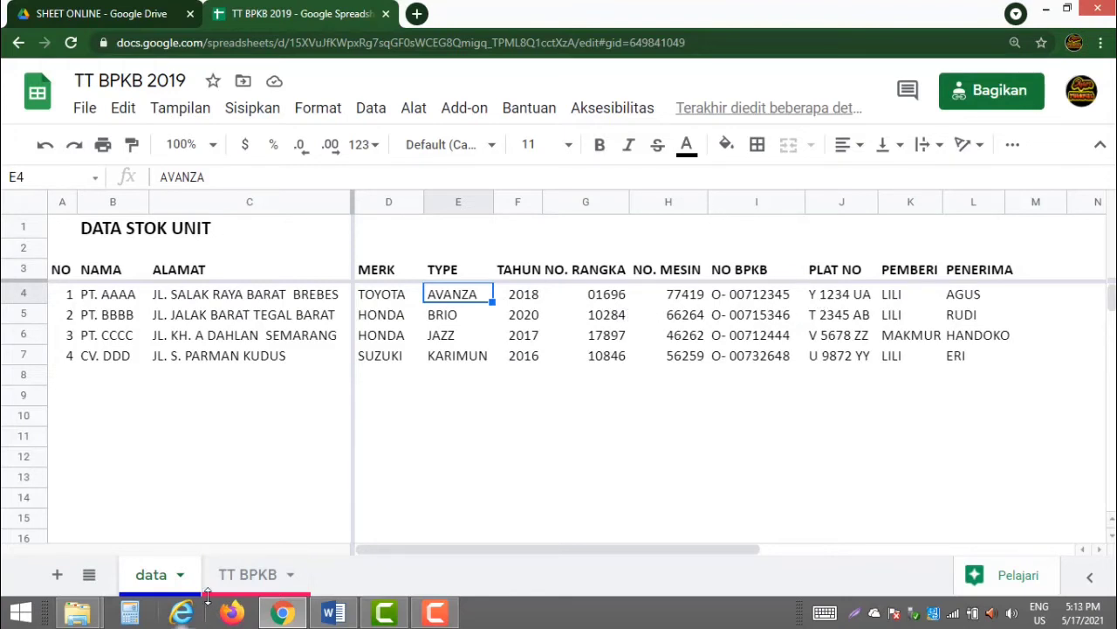
left_click(245, 574)
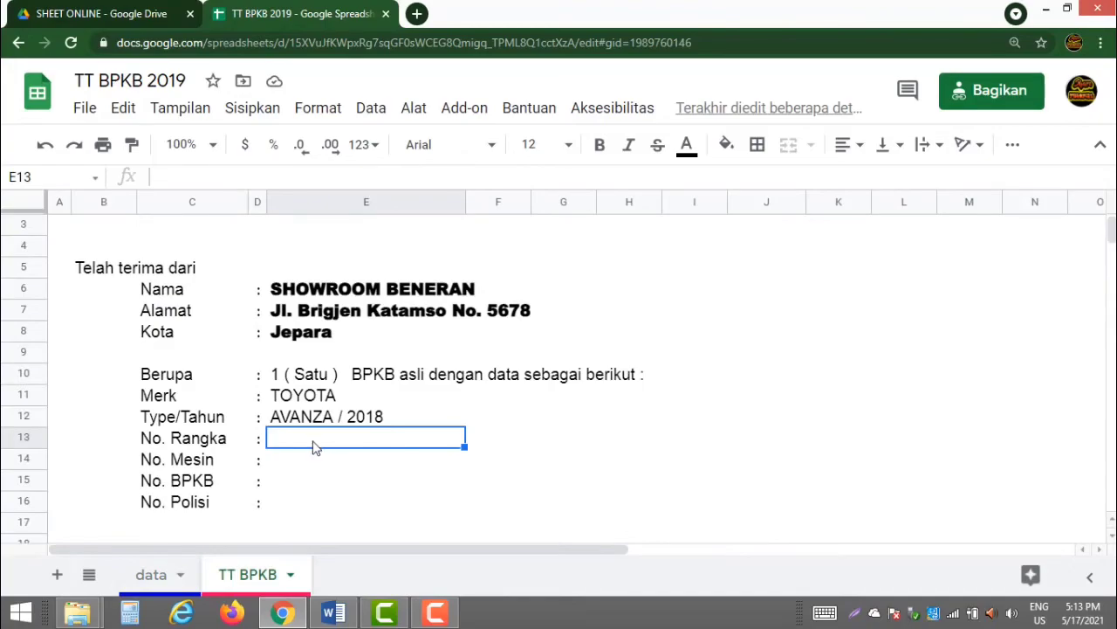
key("Up")
key("Up")
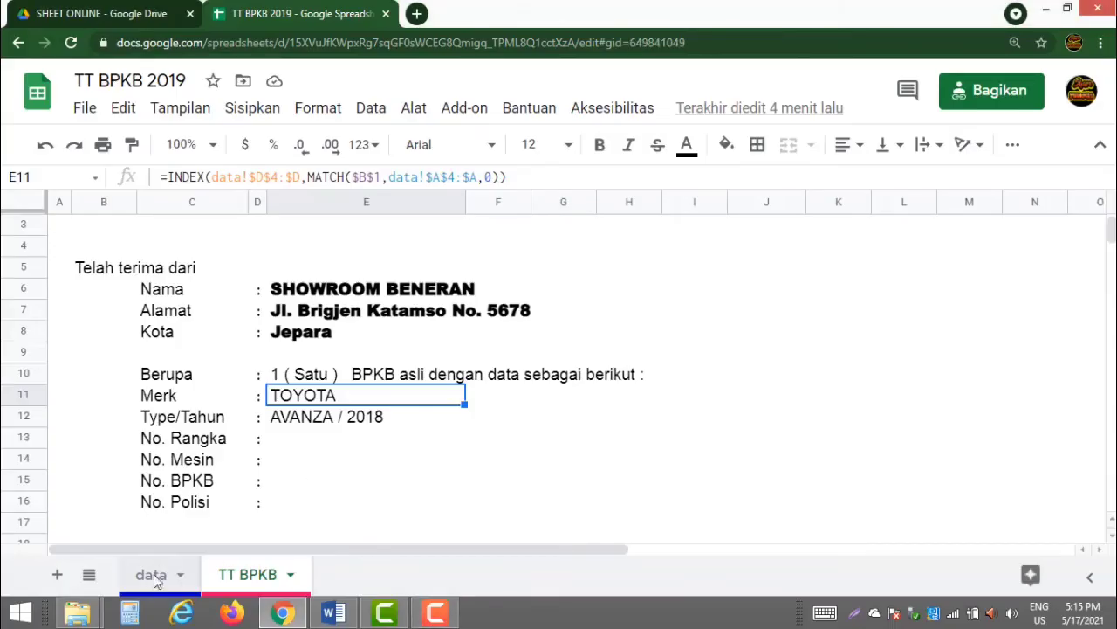
left_click(155, 577)
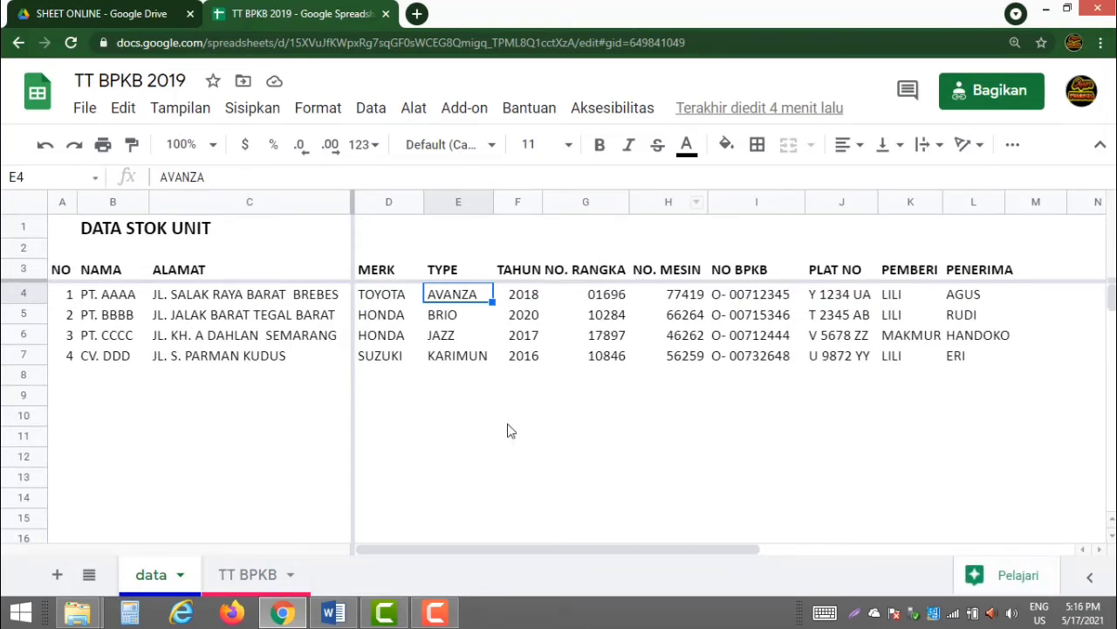
left_click(260, 583)
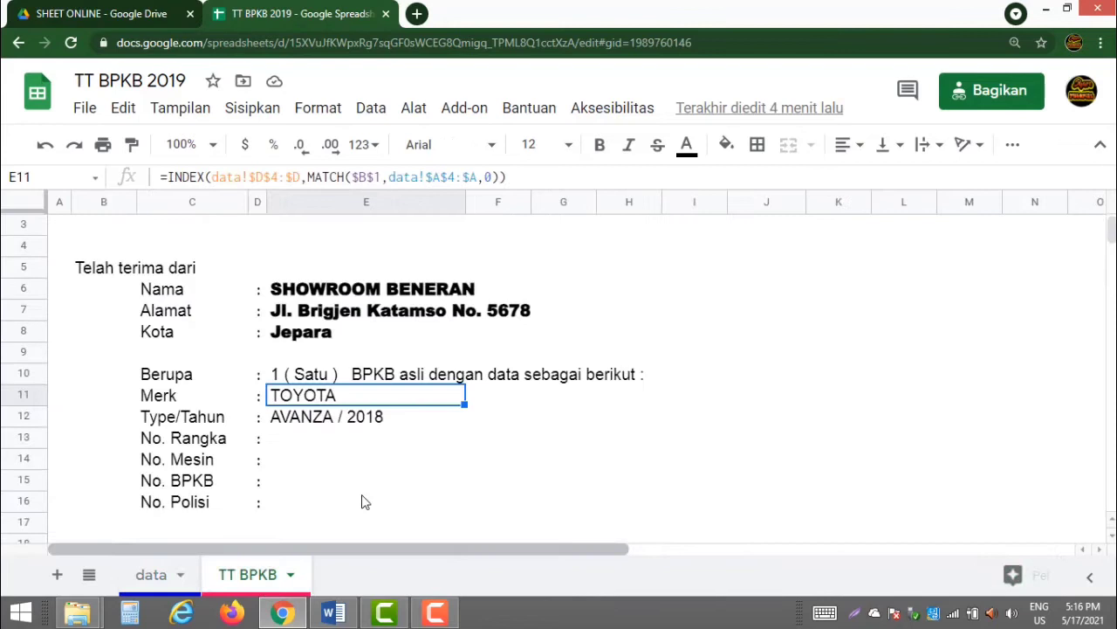
left_click(295, 443)
double_click(292, 437)
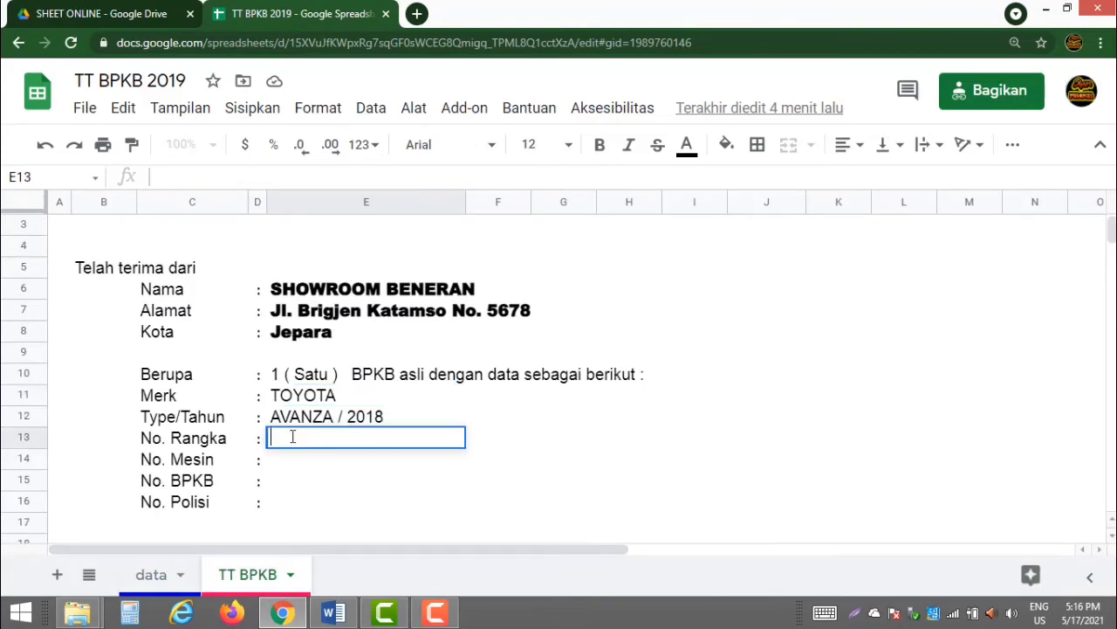
type("=INDEX(data!$D$4:$D,MATCH($B$1,data!$A$4:$A,0))")
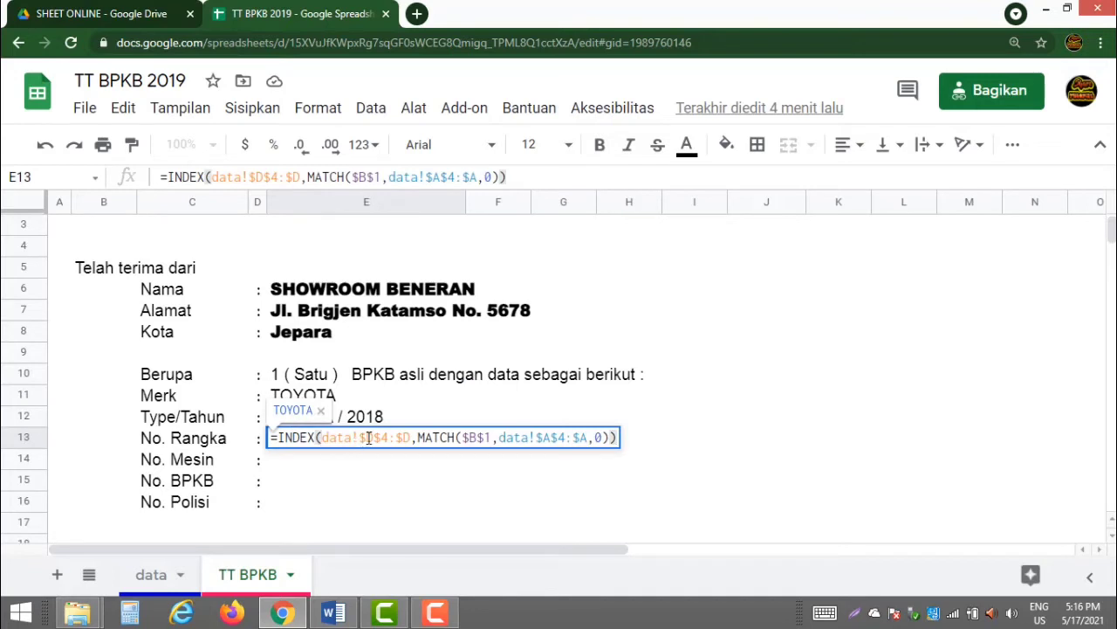
Change the INDEX range in the E13 formula to the NO. RANGKA column, data!$G$4:$G
type("G")
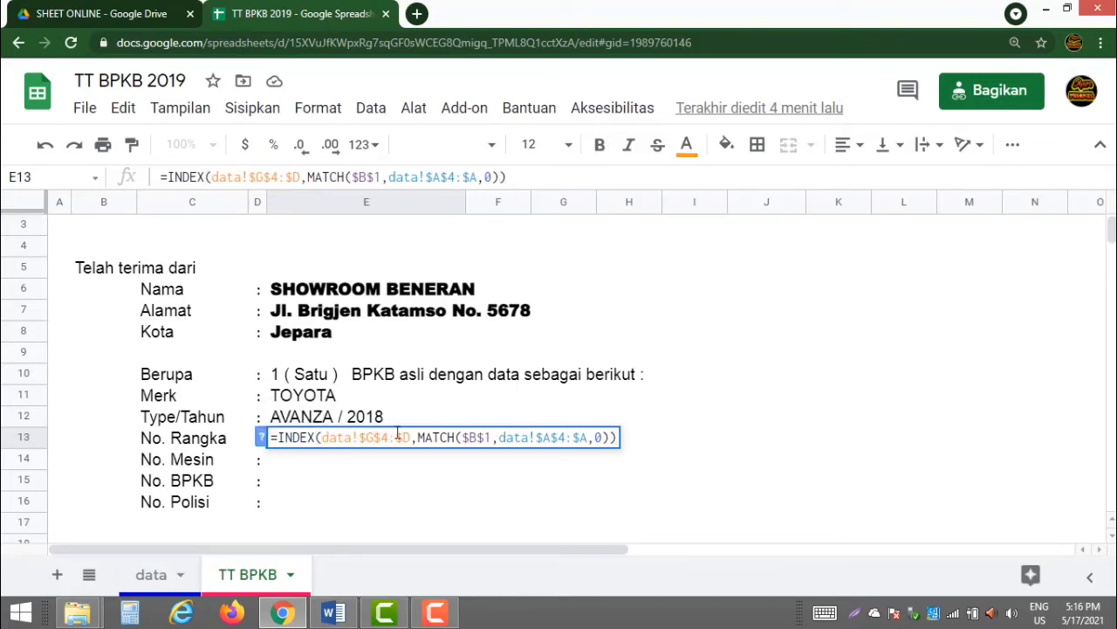
left_click_drag(404, 436, 413, 436)
type("G")
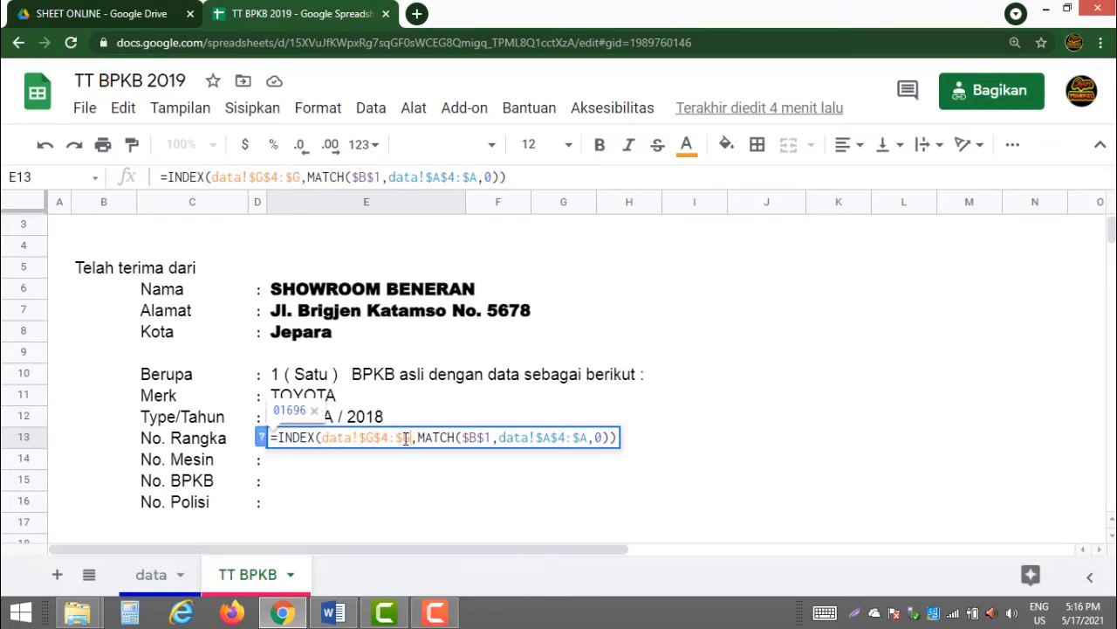
key("Return")
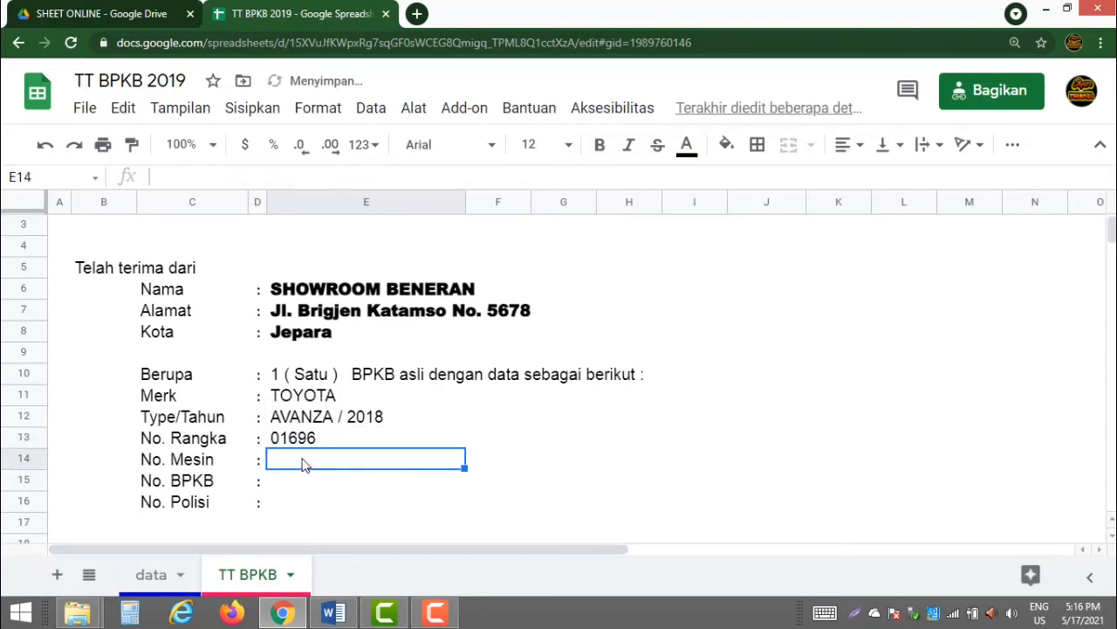
Fill No. Mesin cell E14 with =INDEX(data!$H$4:$H,MATCH($B$1,data!$A$4:$A,0)), adapted from the Merk formula
double_click(304, 464)
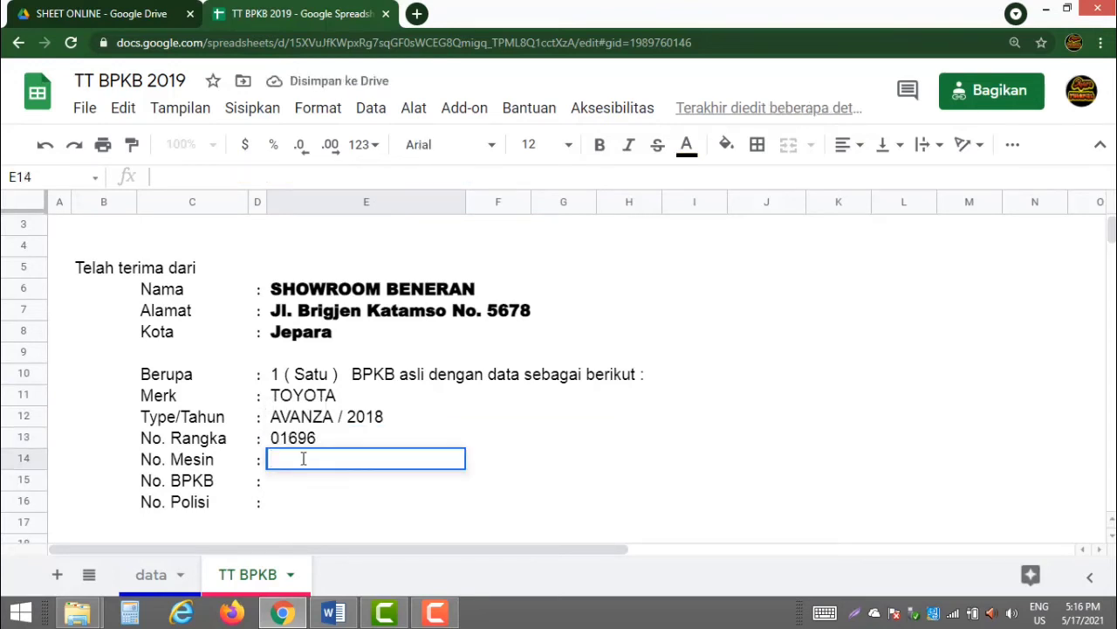
type("INDEX(data!$D$4:$D,MATCH($B$1,data!$A$4:$A,0))")
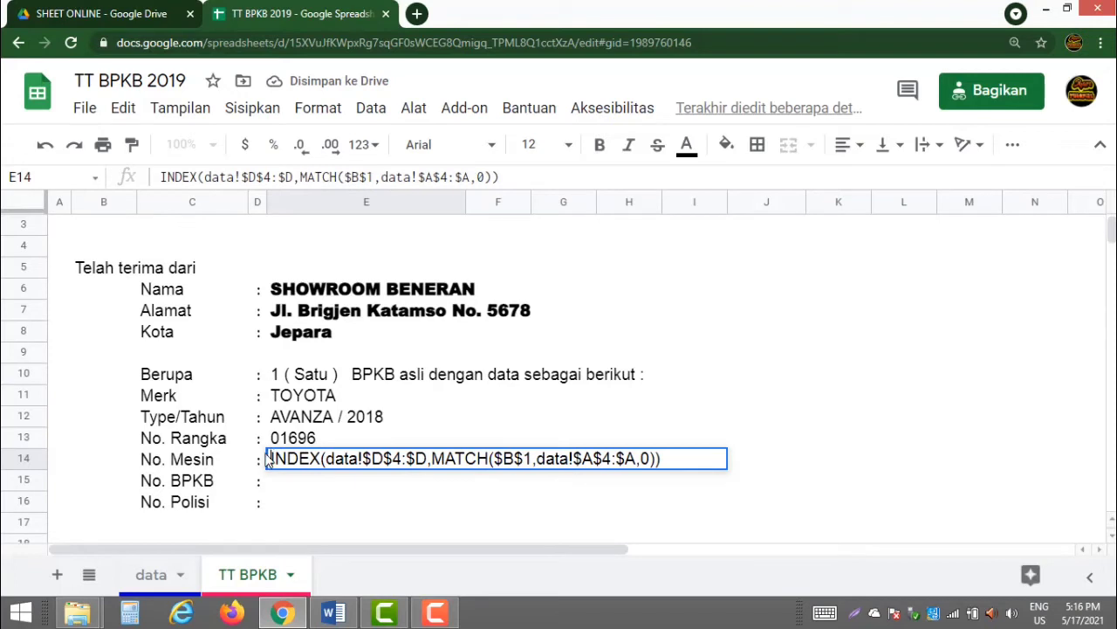
type("=")
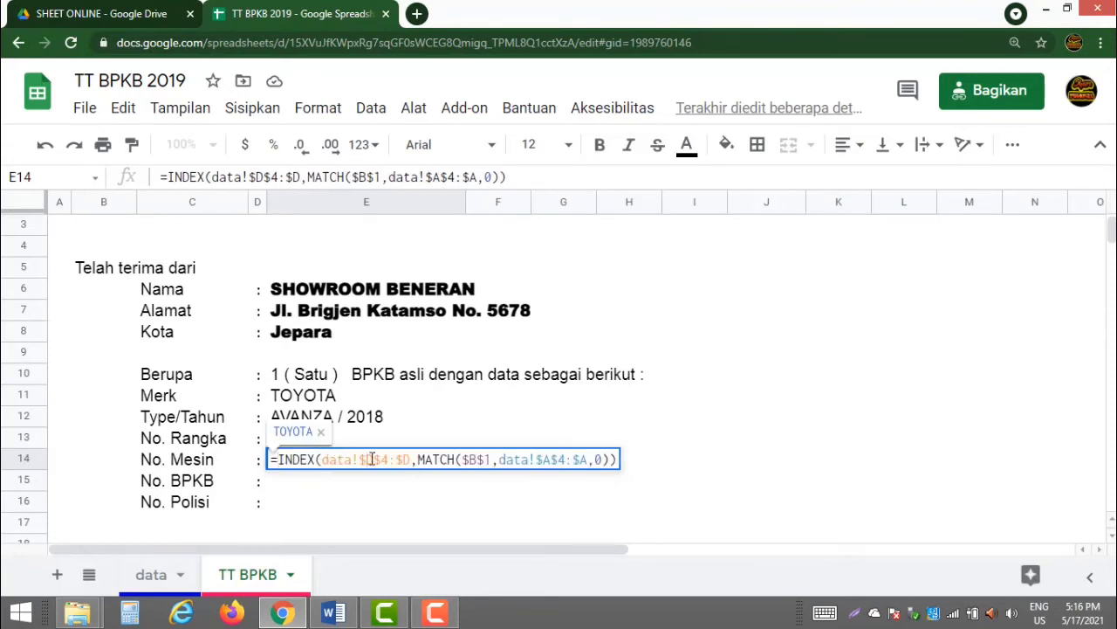
double_click(370, 459)
type("H")
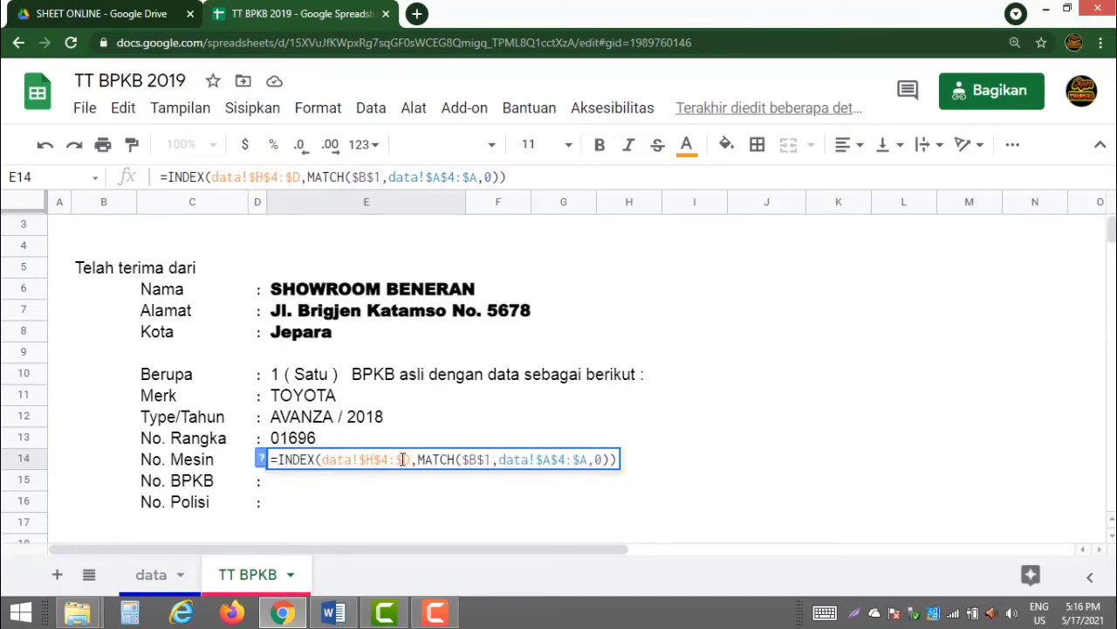
double_click(404, 460)
type("H")
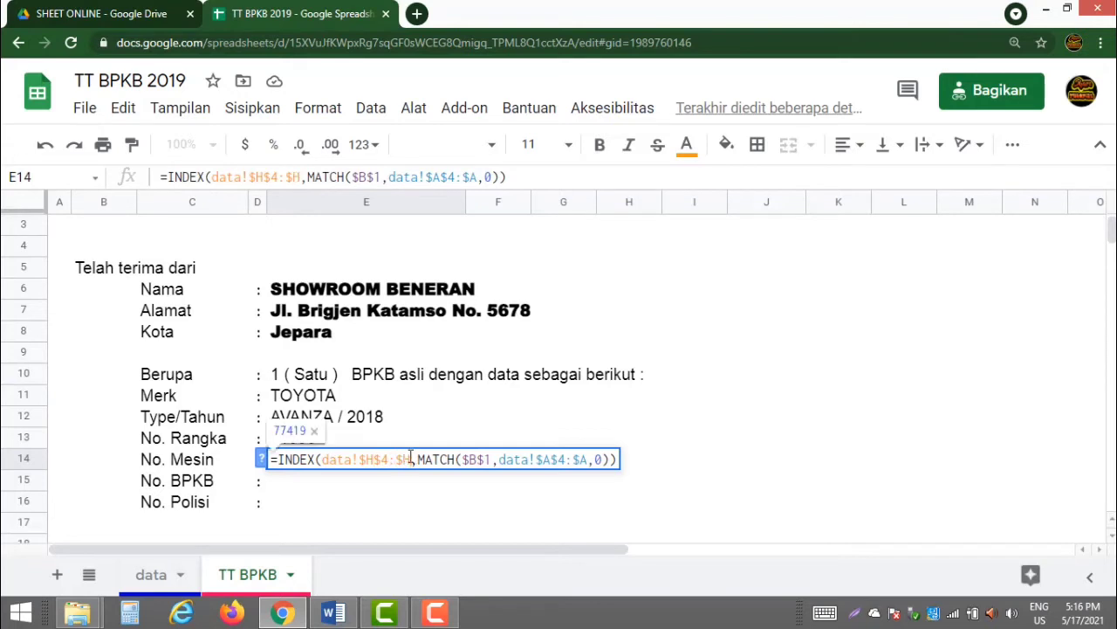
key("Return")
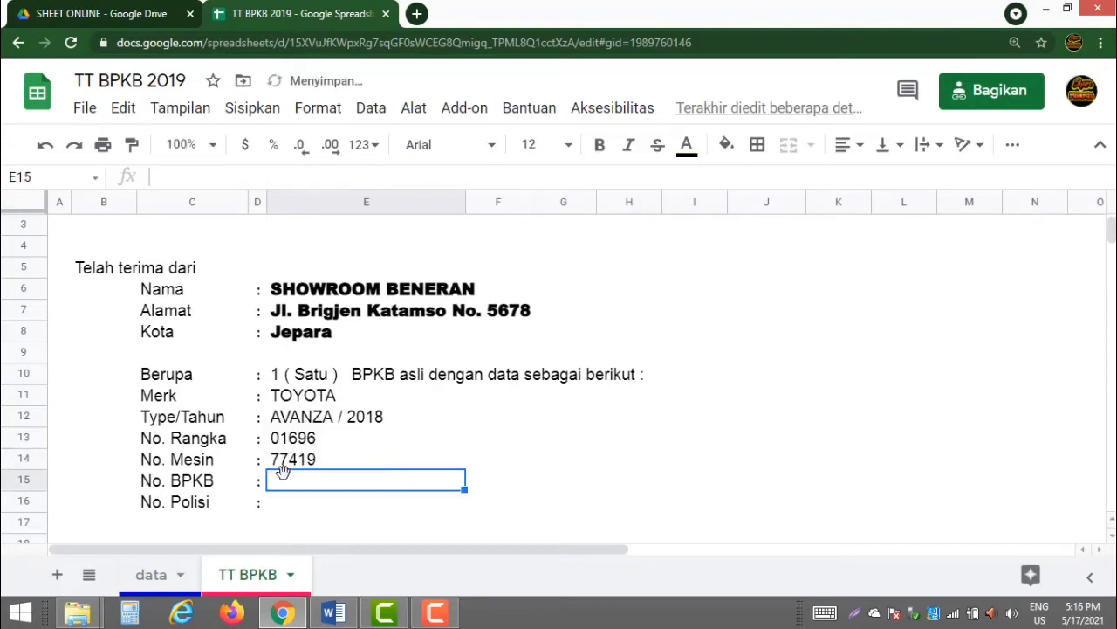
Check the NO BPKB column on the data sheet and fill cell E15 with =INDEX(data!$I$4:$I,MATCH($B$1,data!$A$4:$A,0))
left_click(151, 573)
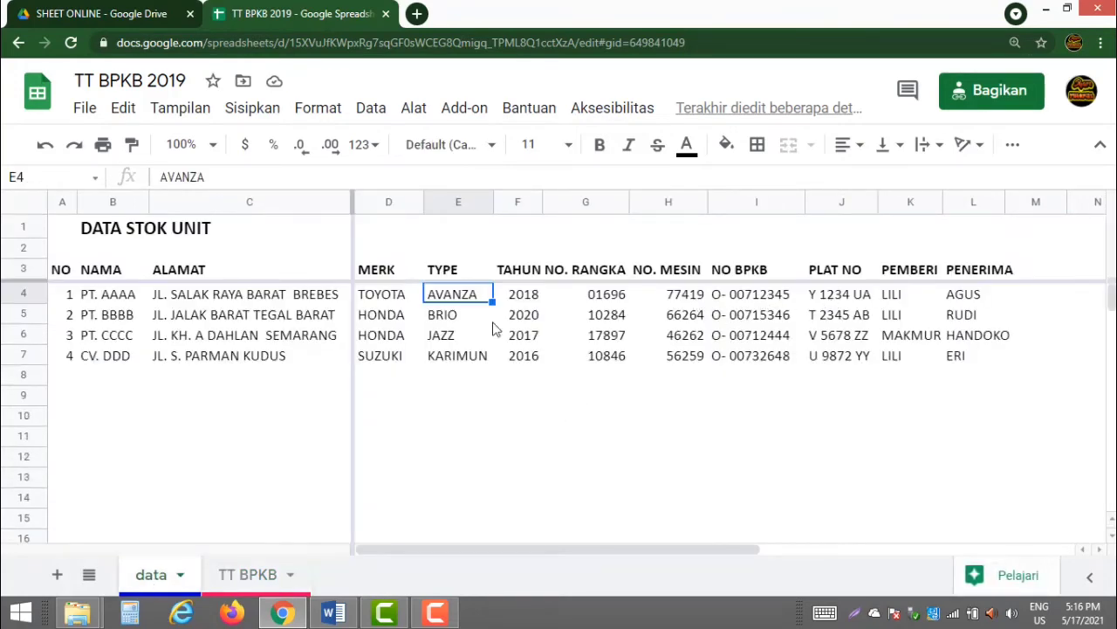
left_click(257, 572)
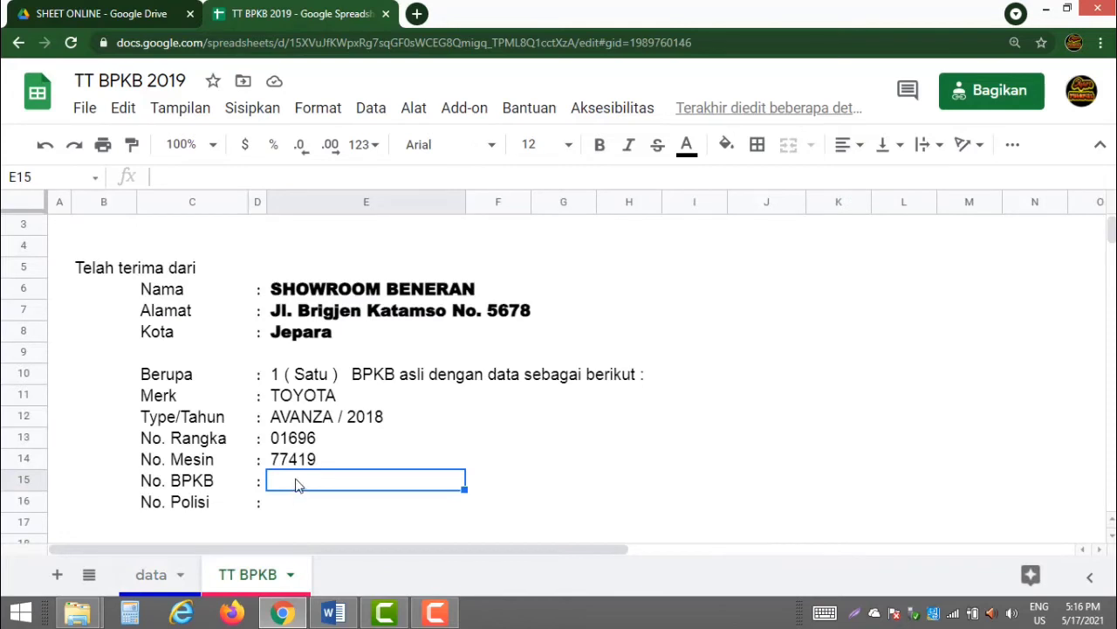
double_click(296, 478)
type("=")
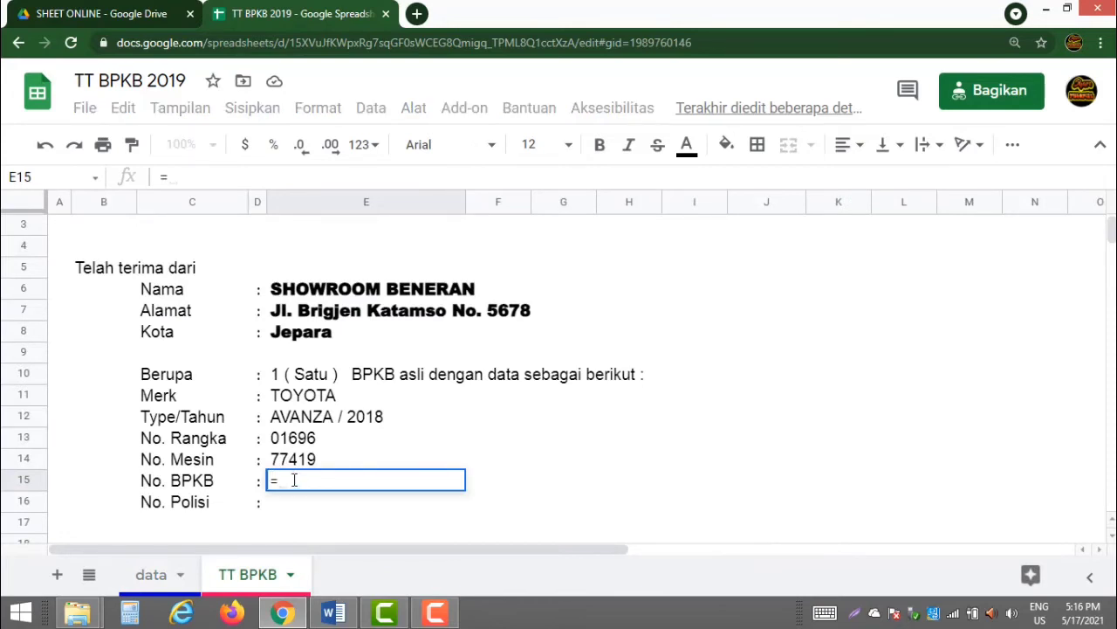
type("INDEX(data!$D$4:$D,MATCH($B$1,data!$A$4:$A,0))")
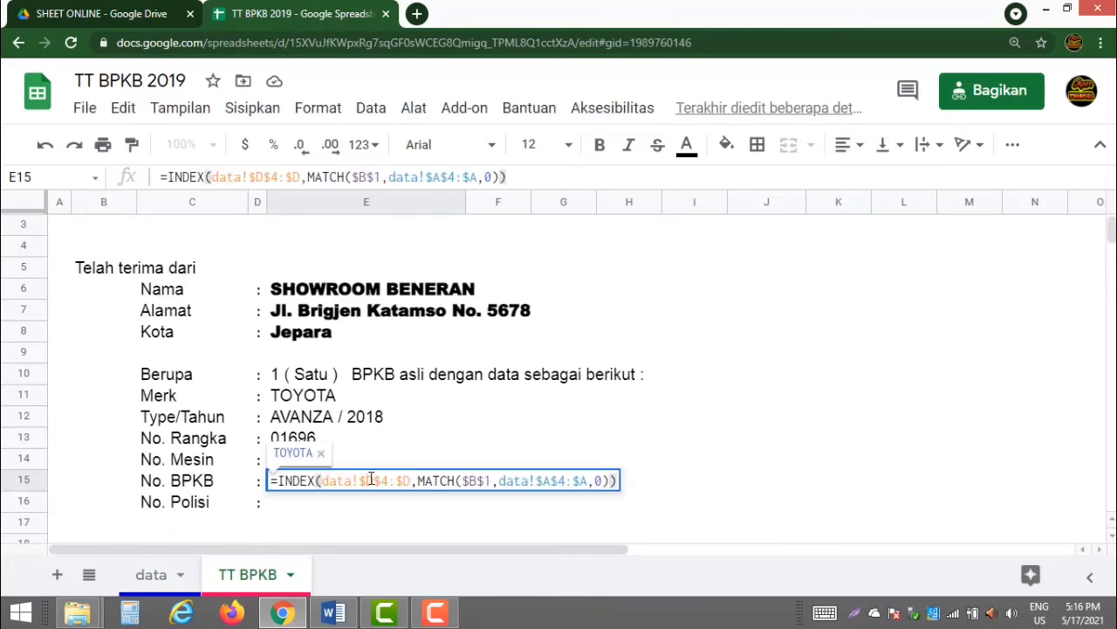
type("I")
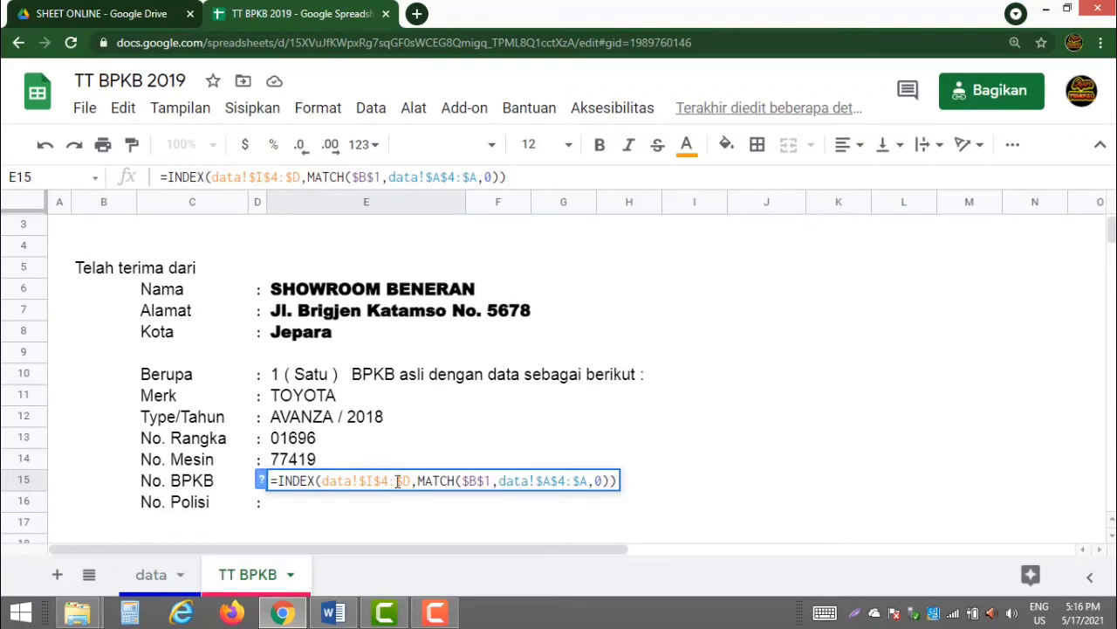
double_click(404, 479)
type("I")
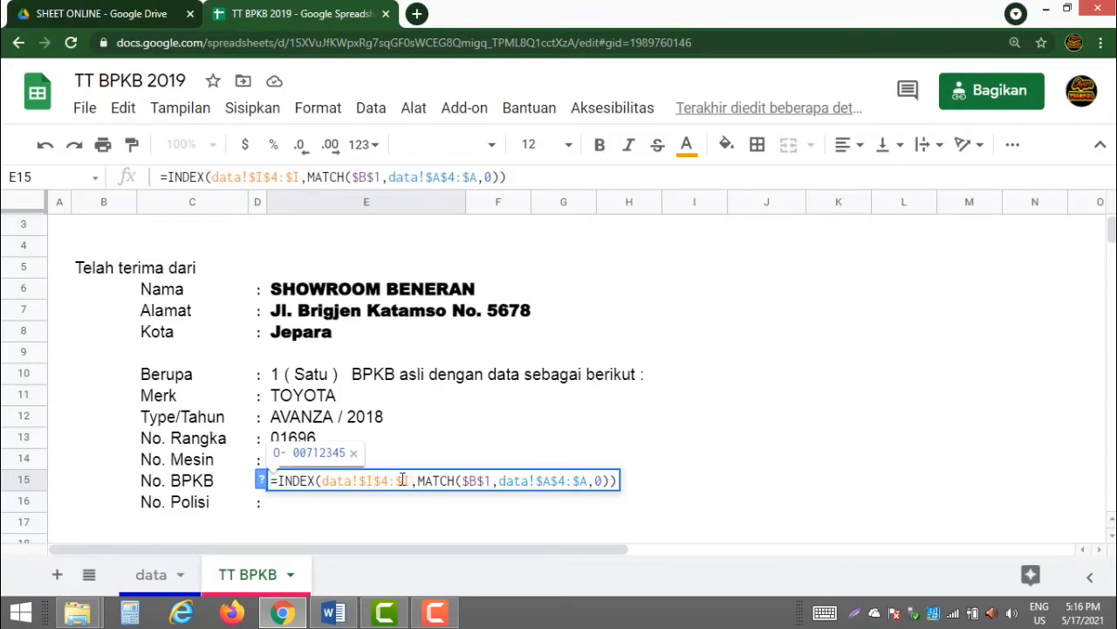
key("Return")
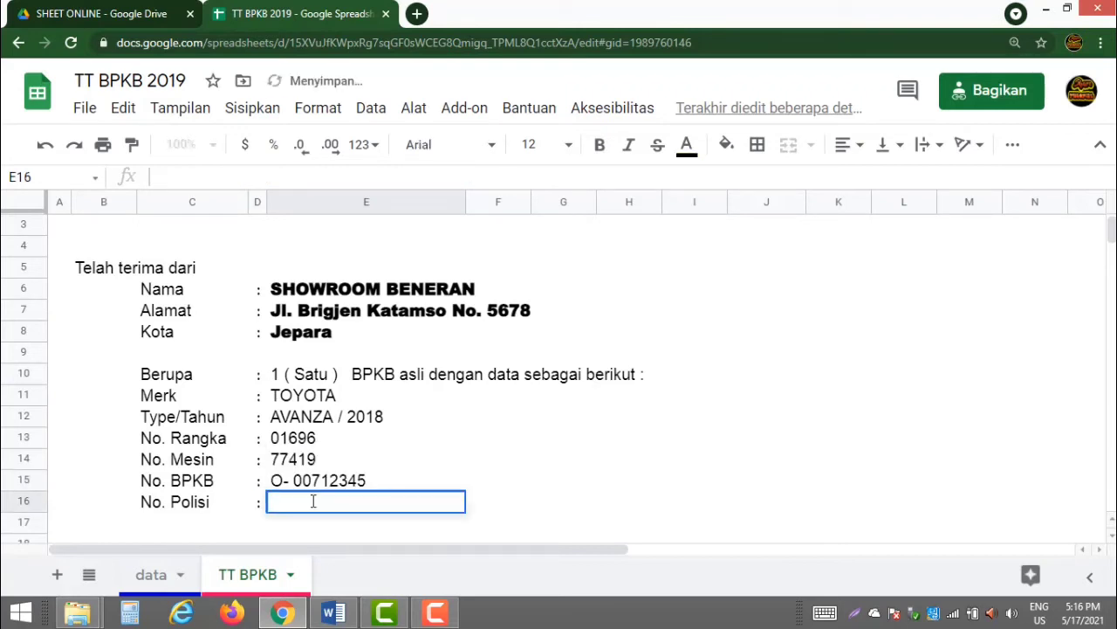
Fill No. Polisi cell E16 with =INDEX(data!$J$4:$J,MATCH($B$1,data!$A$4:$A,0)) to look up the PLAT NO column
type("=")
type("INDEX(data!$D$4:$D,MATCH($B$1,data!$A$4:$A,0))")
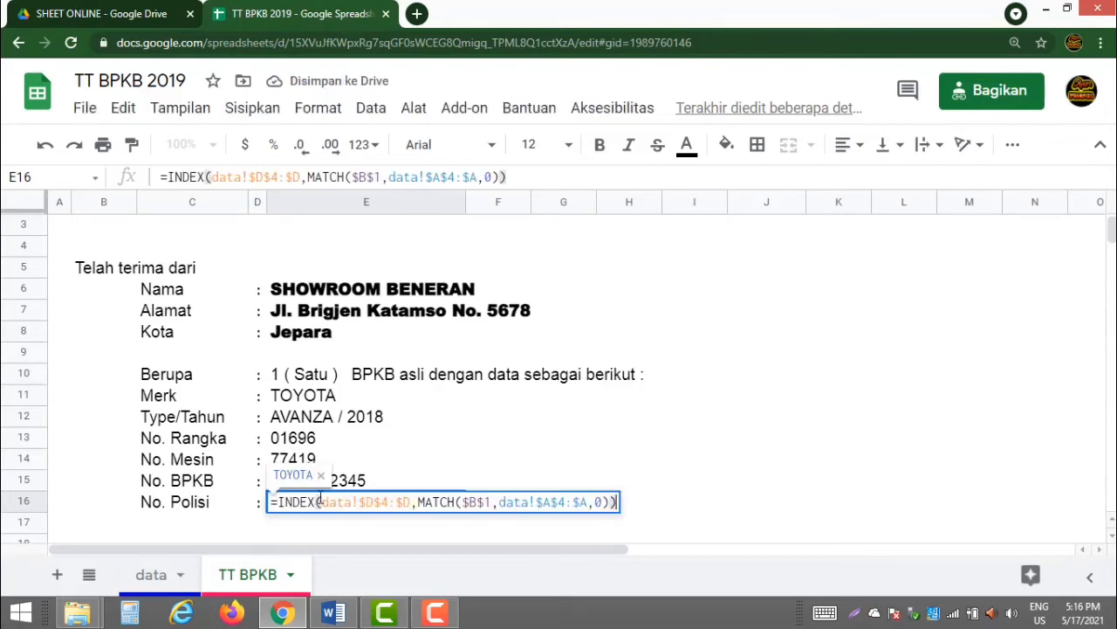
double_click(368, 502)
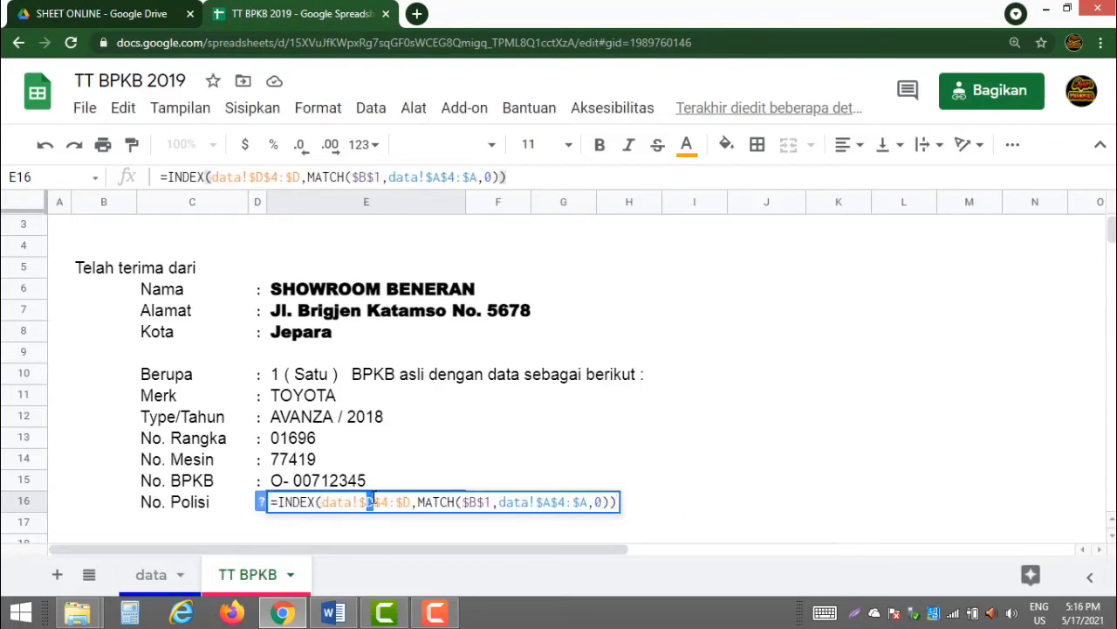
type("J$4:$J")
key("Return")
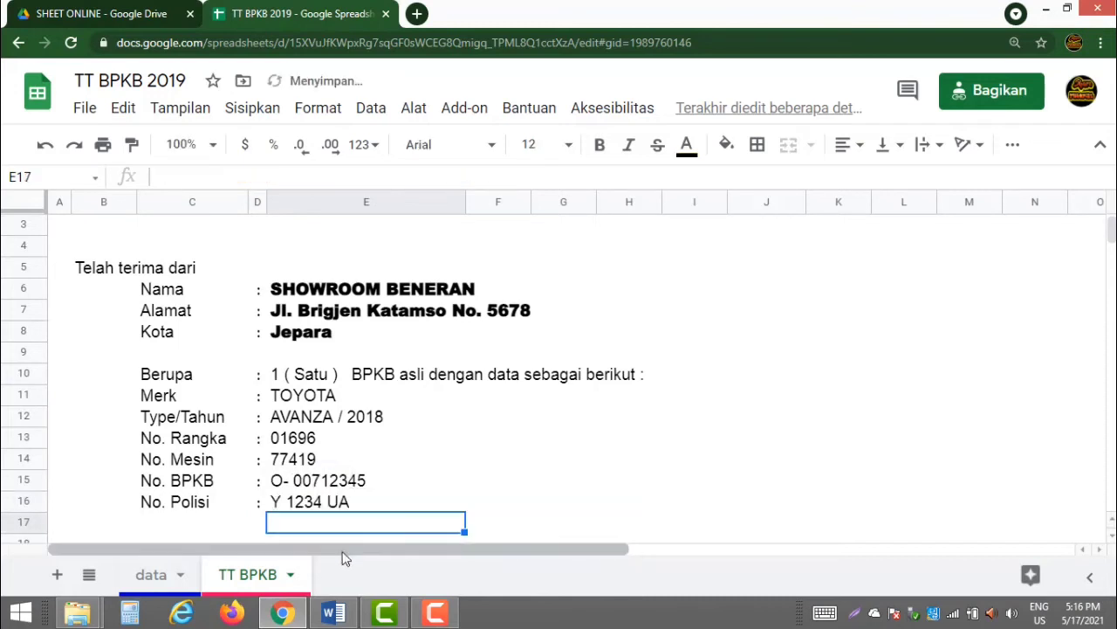
Check the NAMA column on the data sheet and enter =INDEX(data!$D$4:$D,MATCH($B$1,data!$A$4:$A,0)) in Atas Nama cell E19 on TT BPKB
scroll(362, 463, "down", 3)
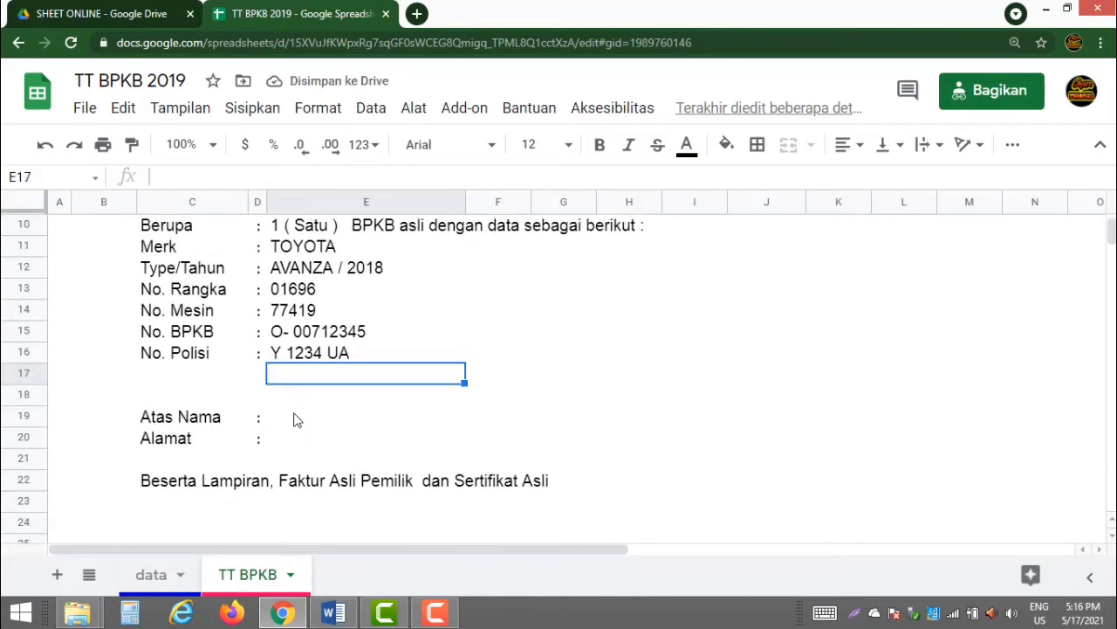
left_click(297, 416)
left_click(166, 583)
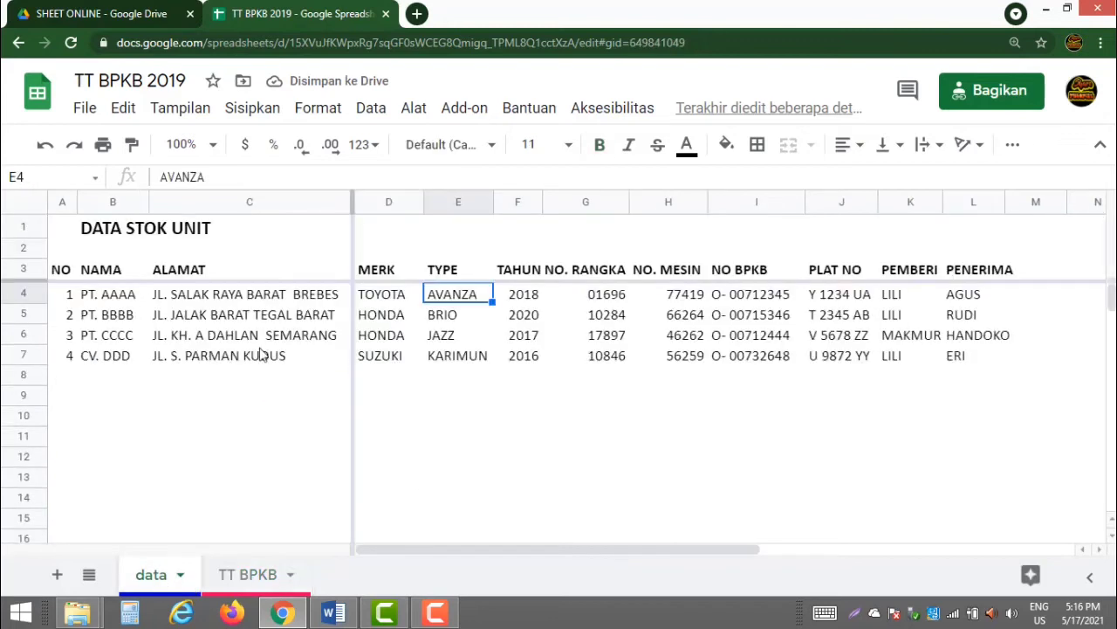
left_click(114, 301)
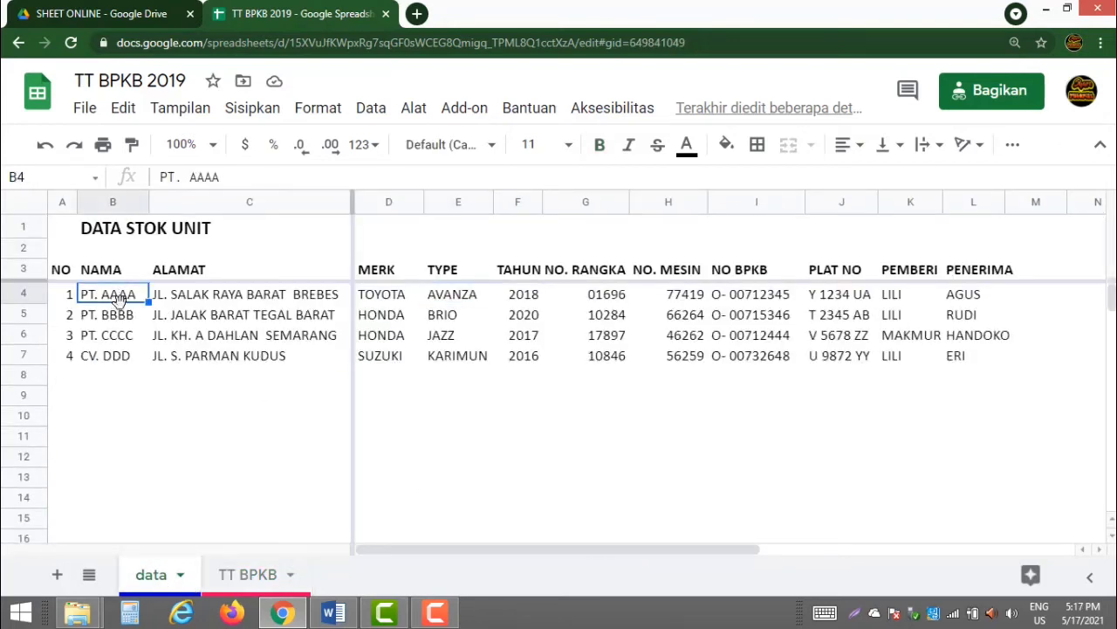
left_click(249, 576)
double_click(288, 418)
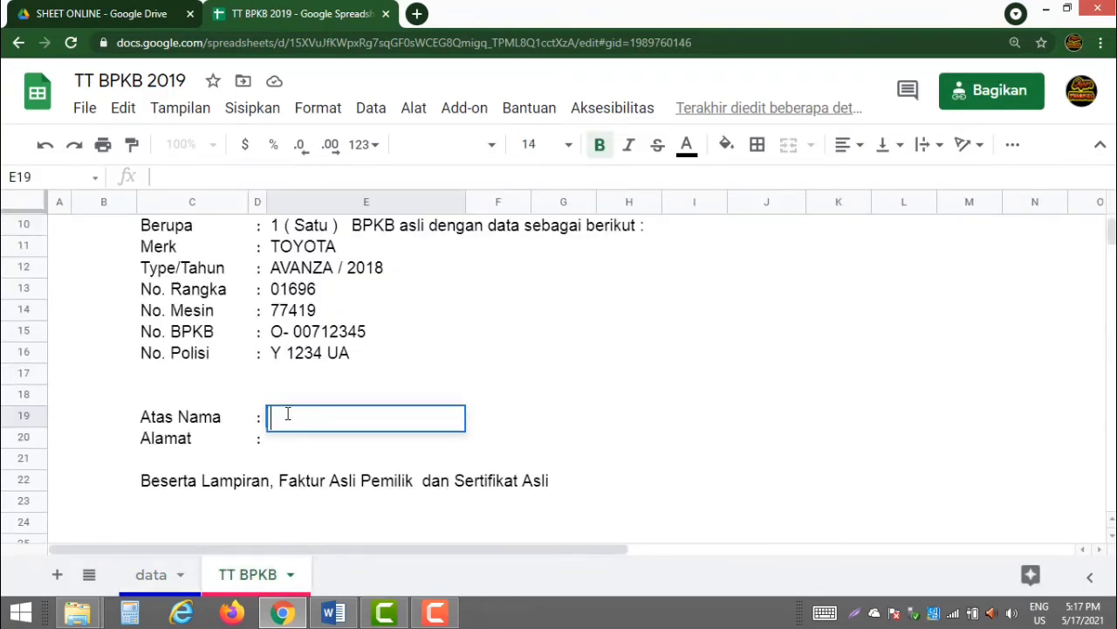
type("INDEX(data!$D$4:$D,MATCH($B$1,data!$A$4:$A,0))")
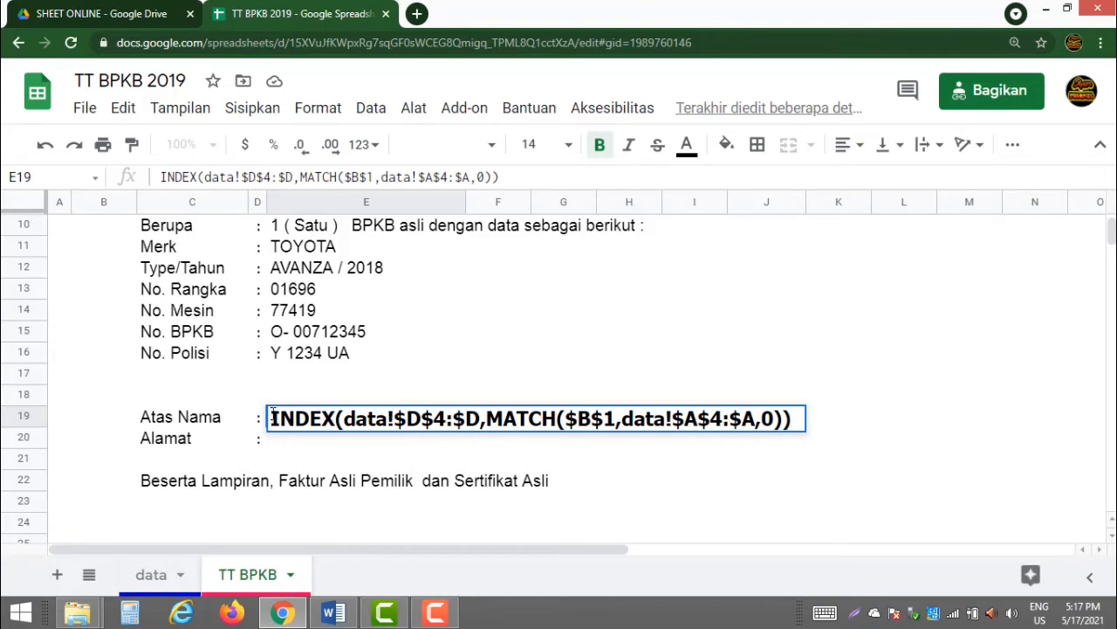
type("=")
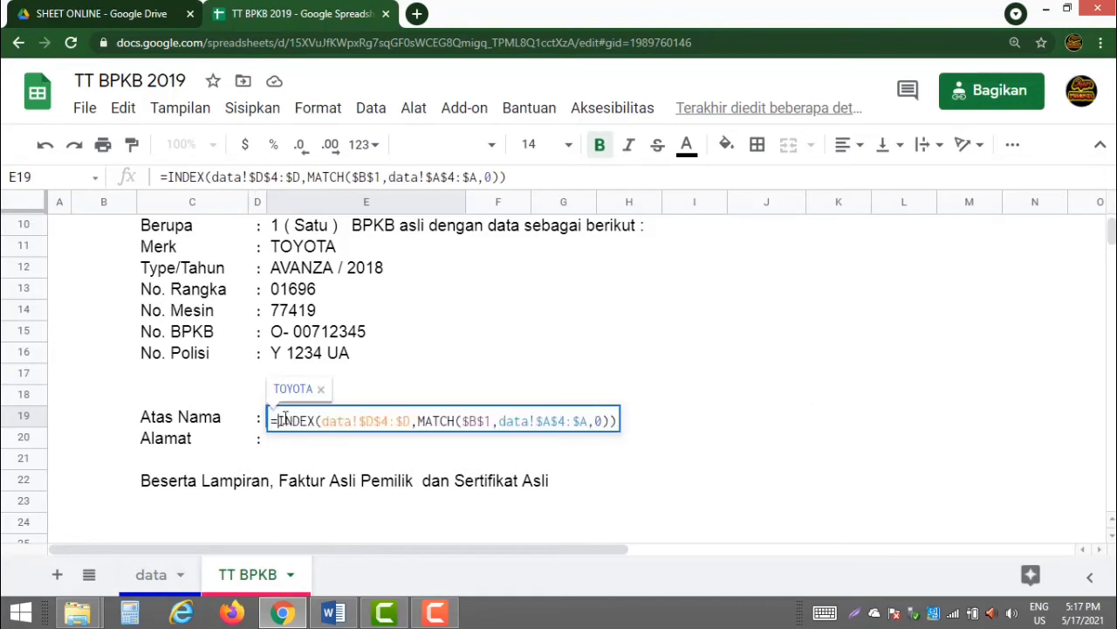
Change the INDEX range in the Atas Nama formula to the NAMA column, data!$B$4:$B
left_click(377, 417)
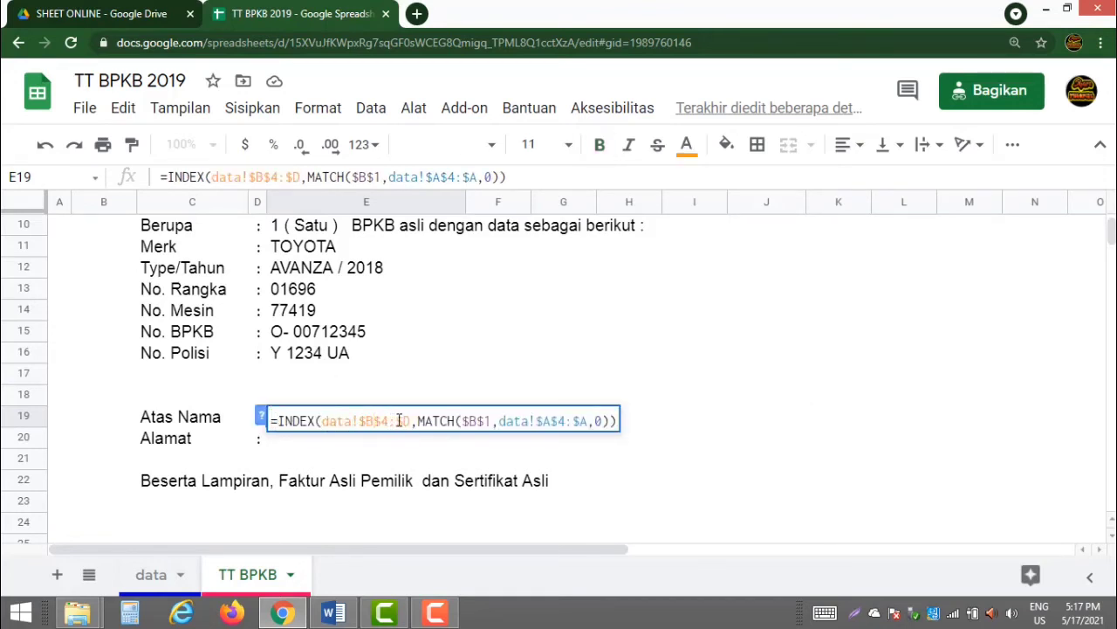
left_click(404, 420)
key("BackSpace")
type("B")
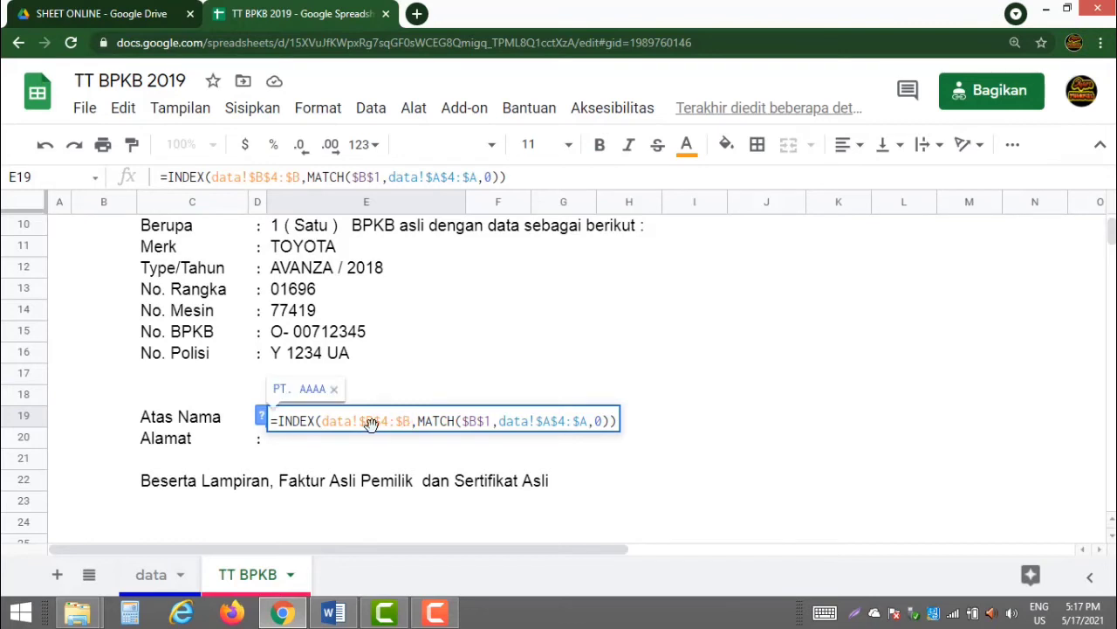
key("Return")
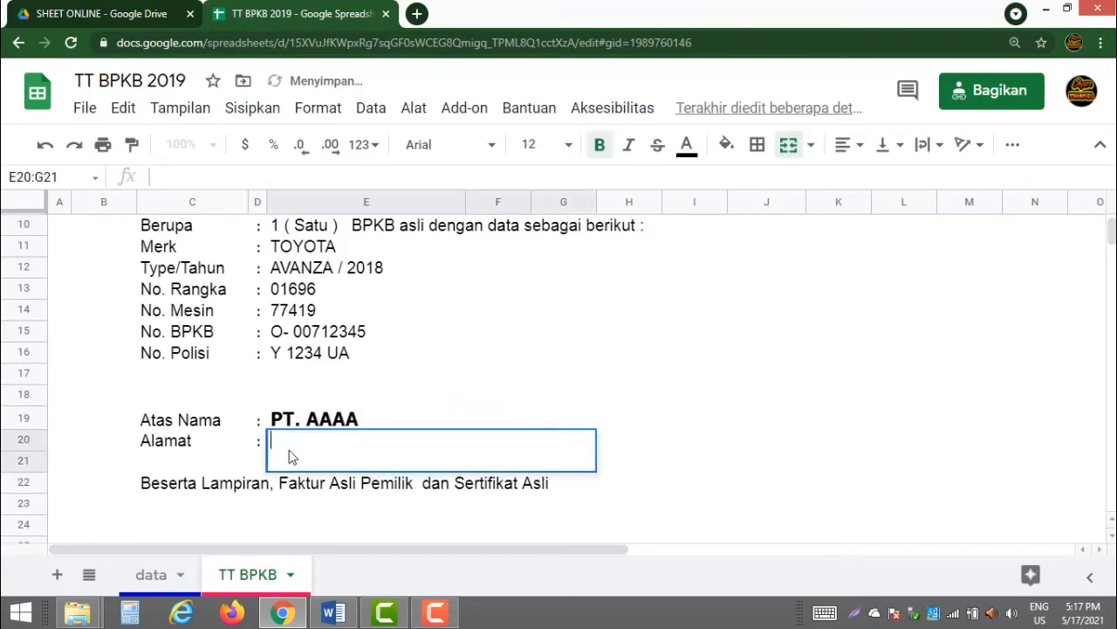
Fill the Alamat cell E20 with =INDEX(data!$C$4:$C,MATCH($B$1,data!$A$4:$A,0)) to look up the ALAMAT column
type("=")
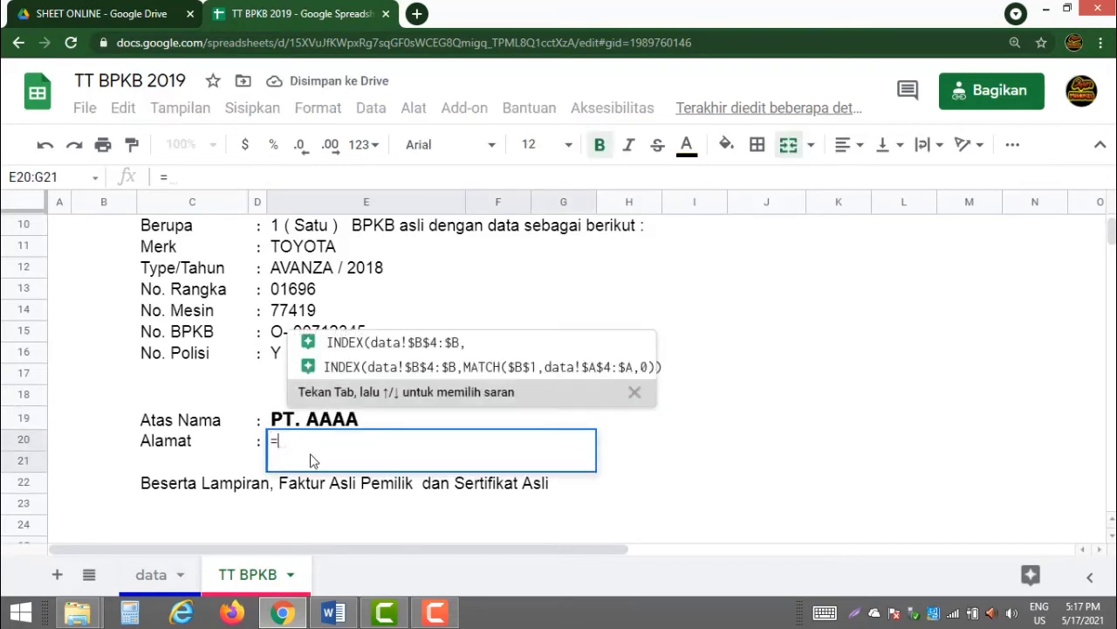
type("INDEX(data!$D$4:$D,MATCH($B$1,data!$A$4:$A,0))")
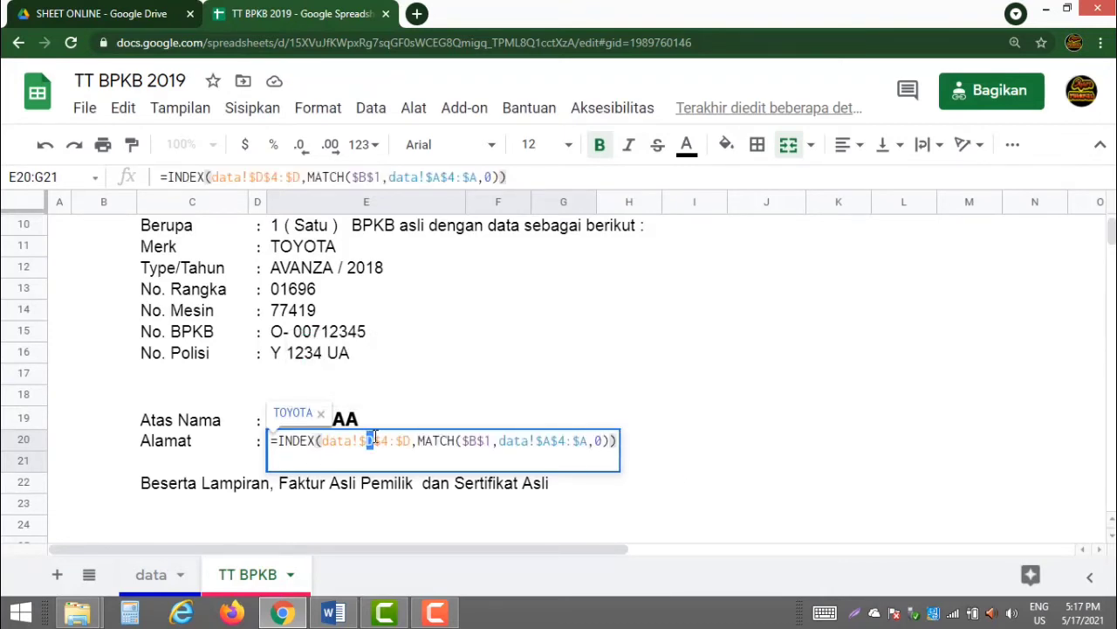
type("C$4:$")
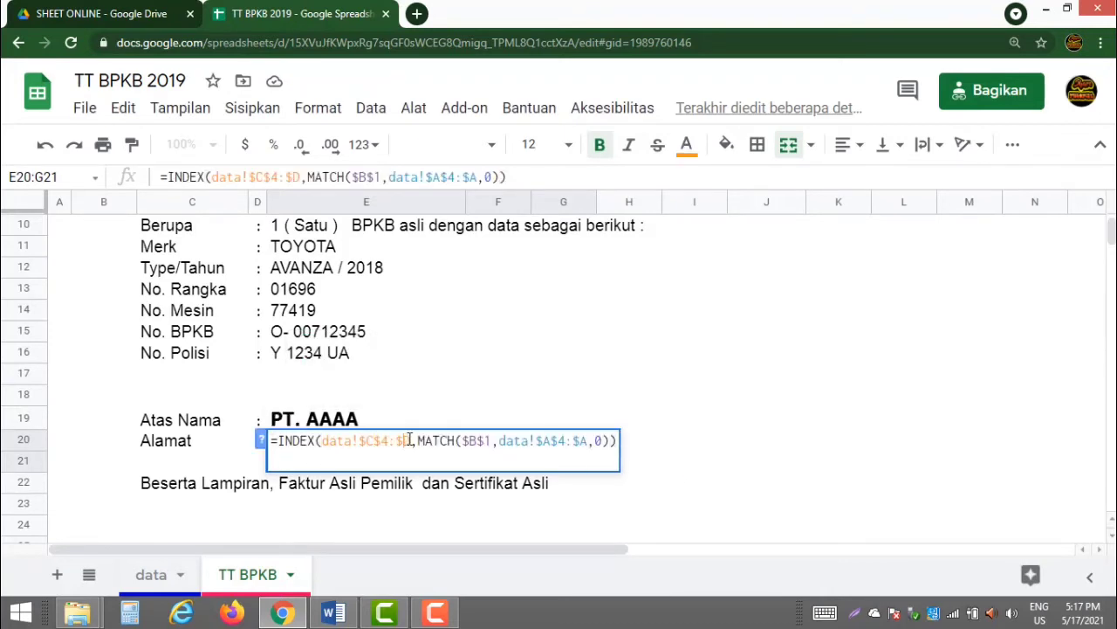
type("C")
key("Return")
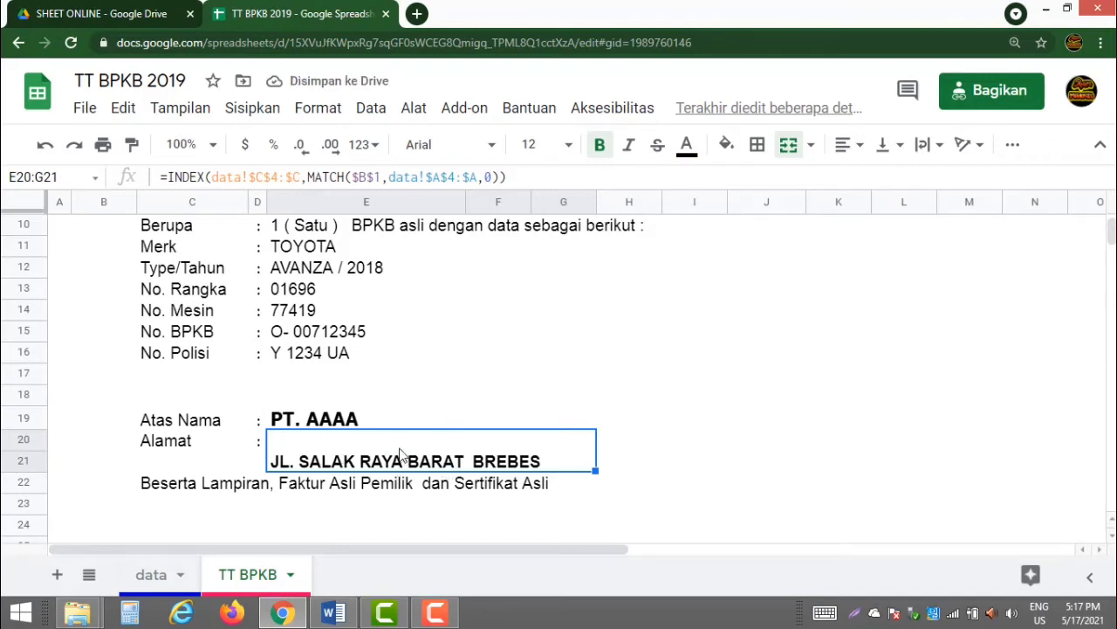
Extend the first record's ALAMAT in cell C4 of the data sheet with a house number, locality and regency, and check it on TT BPKB
left_click(153, 573)
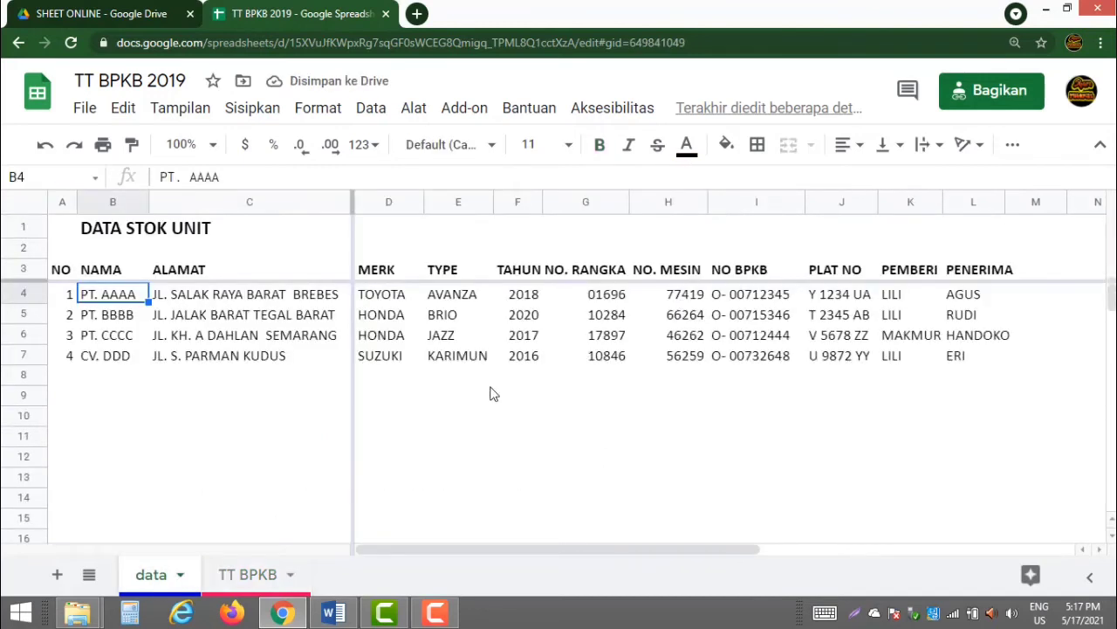
left_click(207, 301)
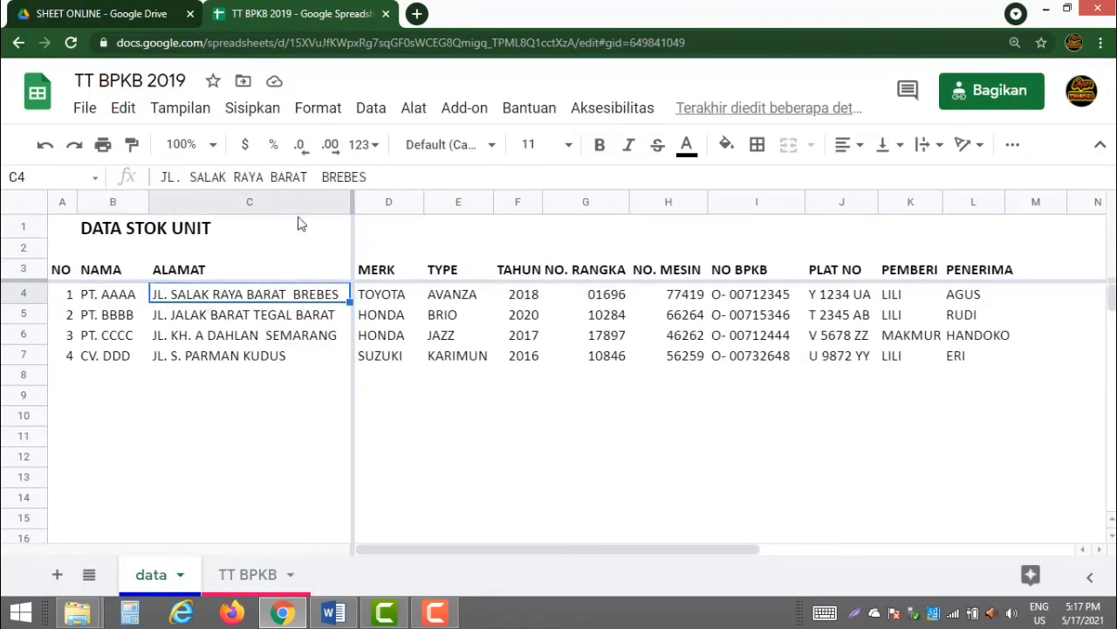
left_click(310, 177)
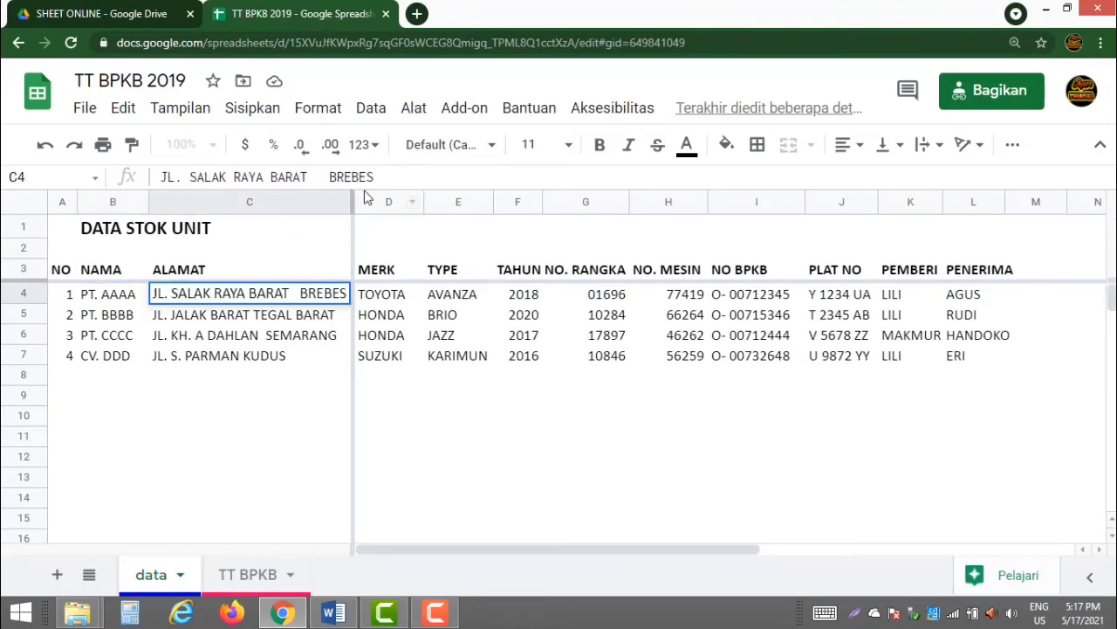
type("NO.")
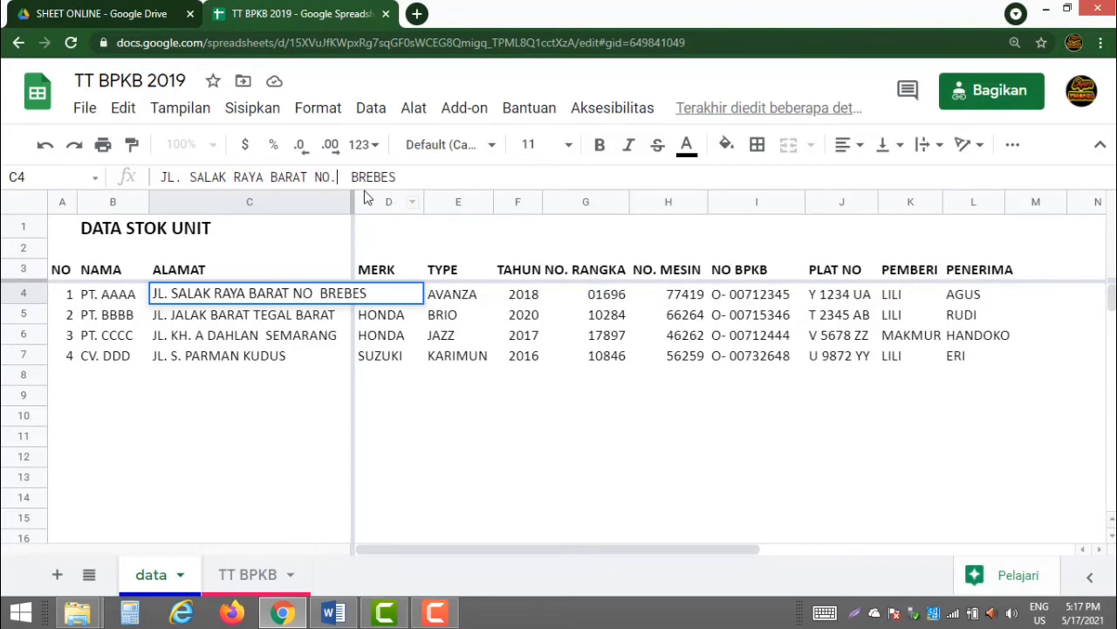
type("234")
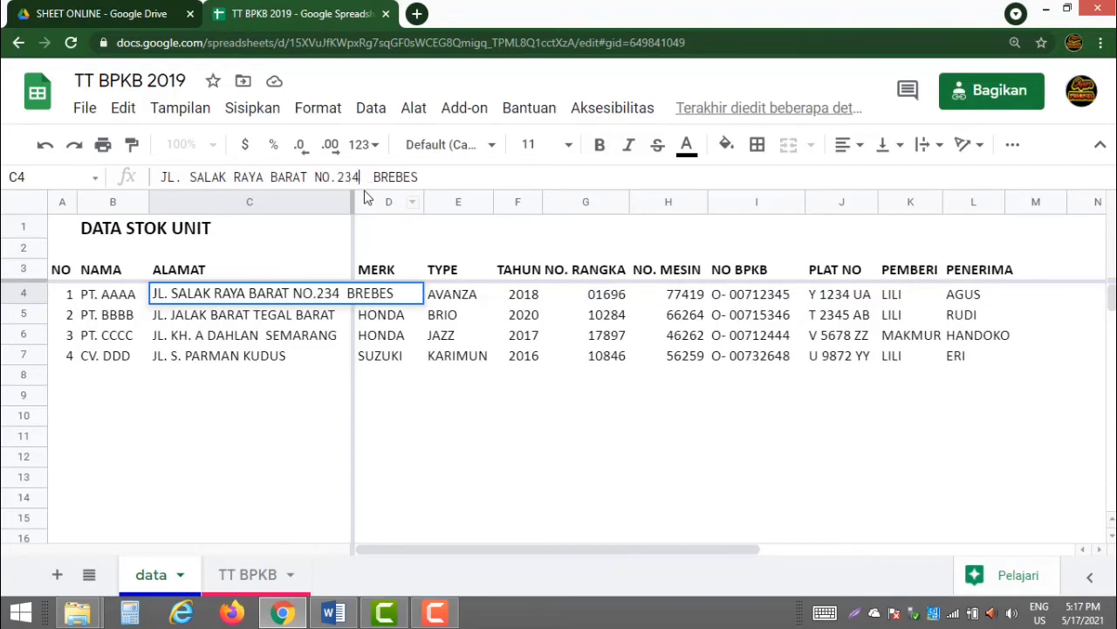
type(", ")
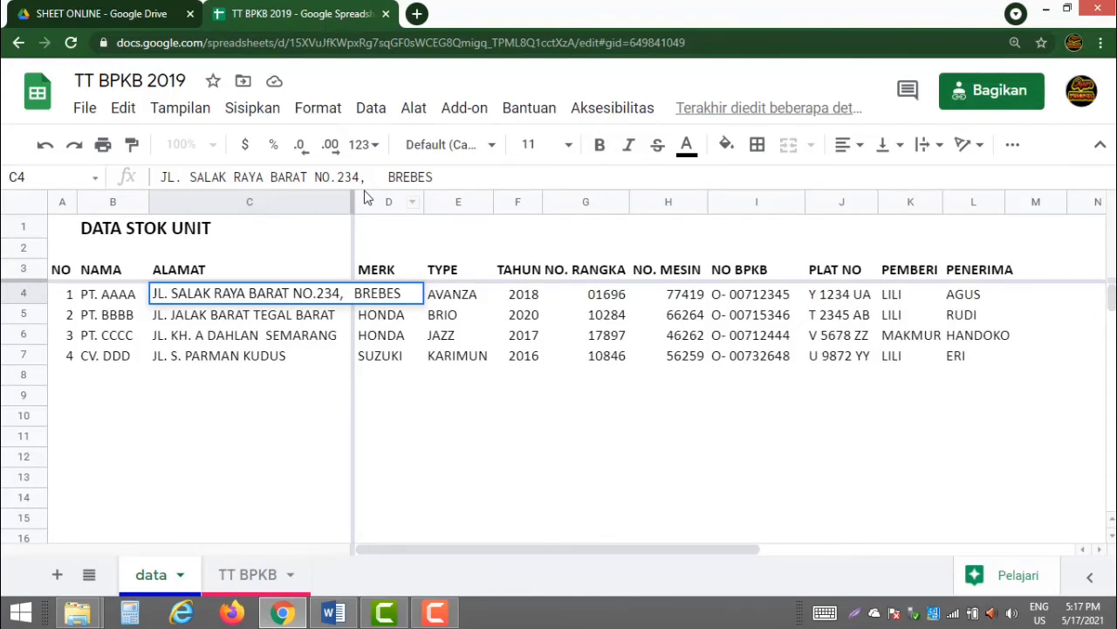
type("MENJANGAN ")
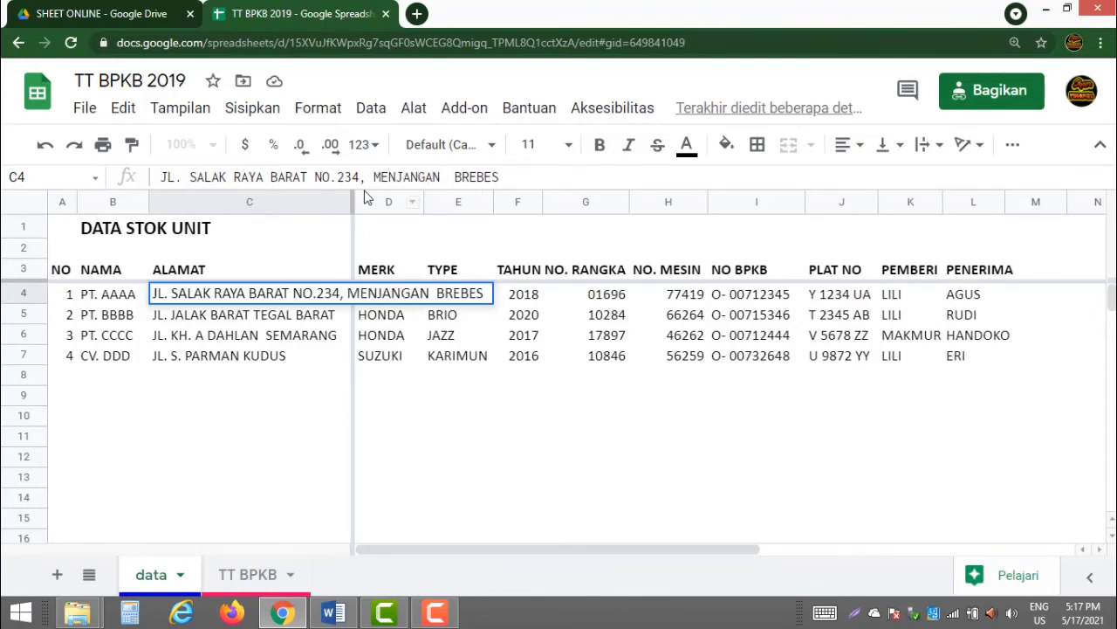
type(", KABUPAT")
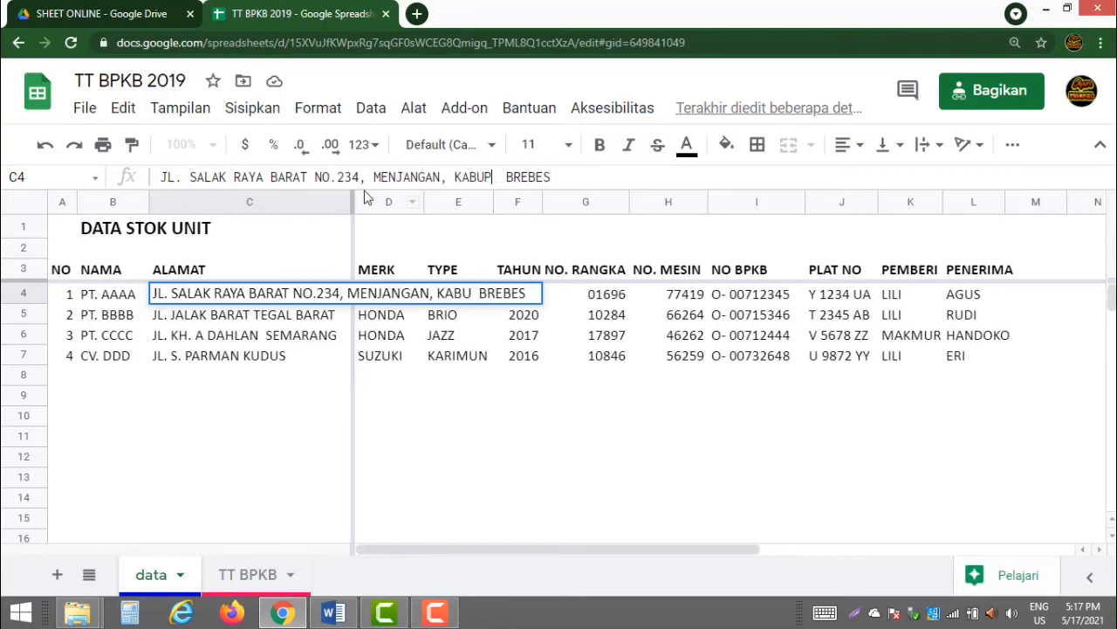
type("EN")
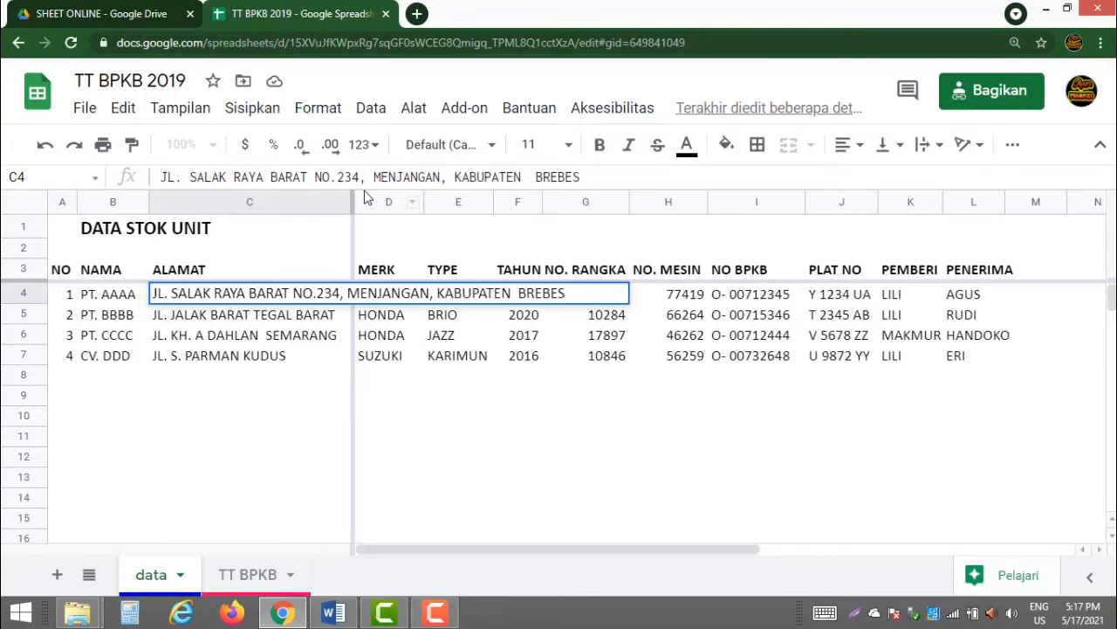
key("Delete")
key("Return")
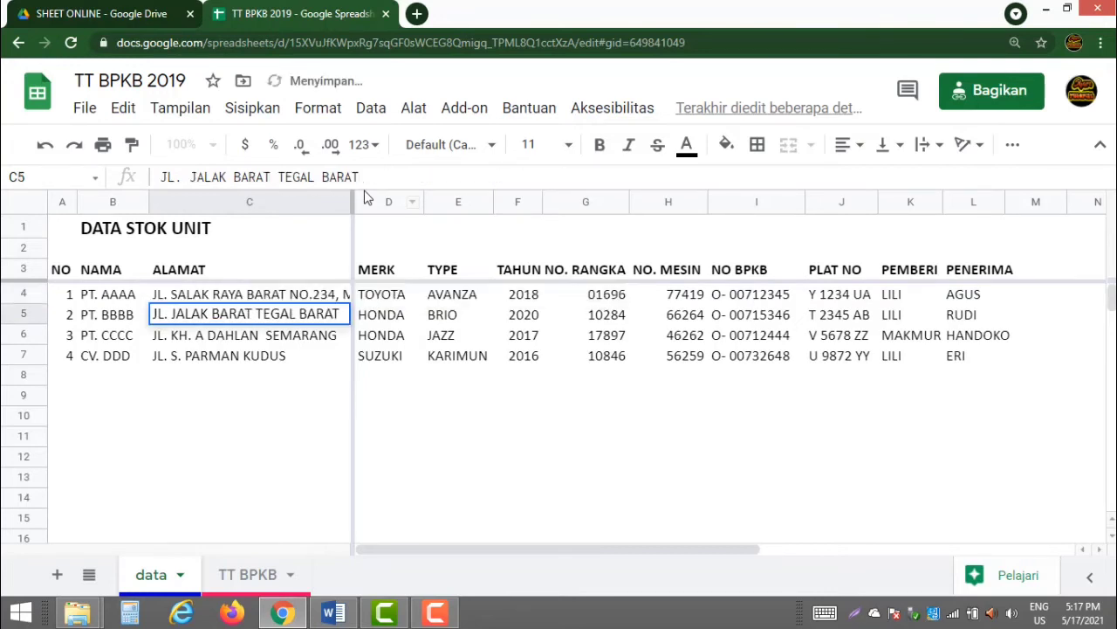
left_click(242, 579)
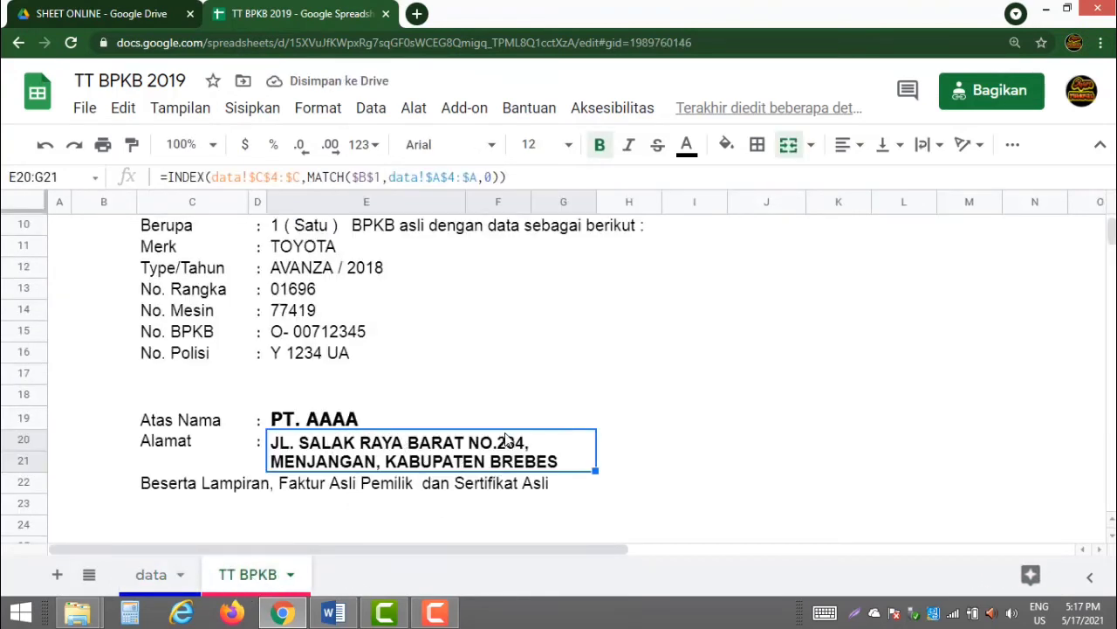
Apply merge all to the Alamat range E20:G21 and look at its horizontal alignment options
left_click(811, 147)
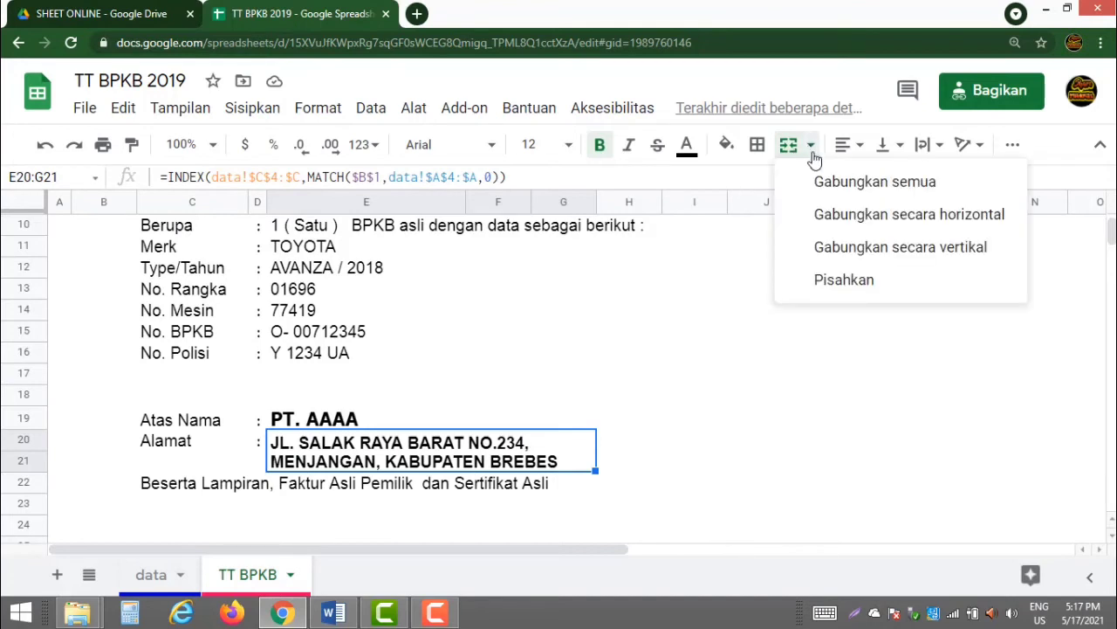
left_click(847, 184)
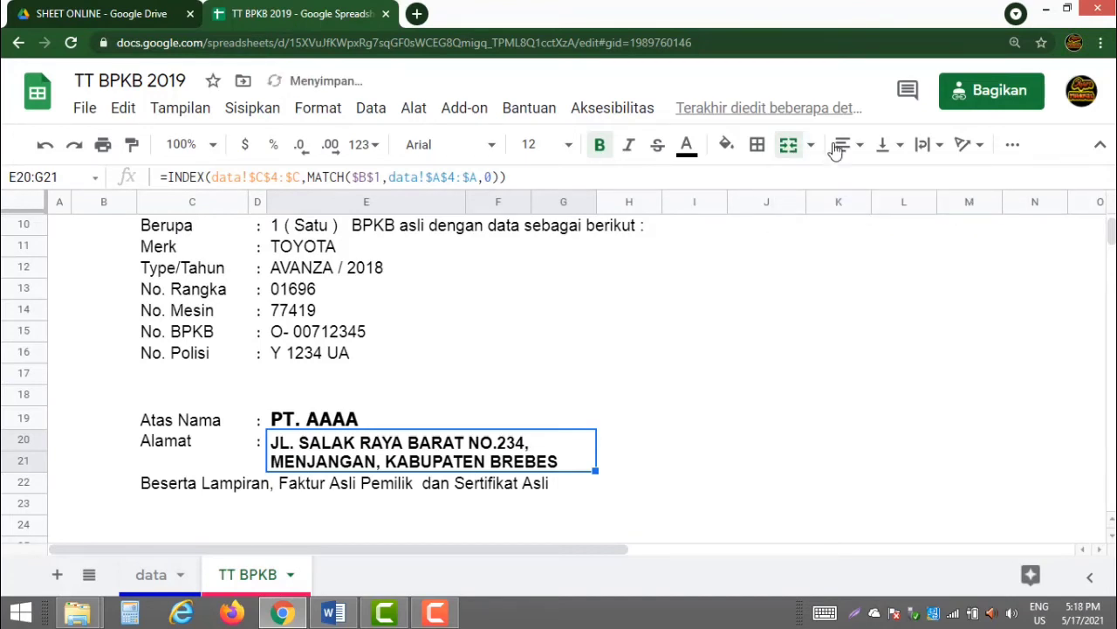
left_click(845, 144)
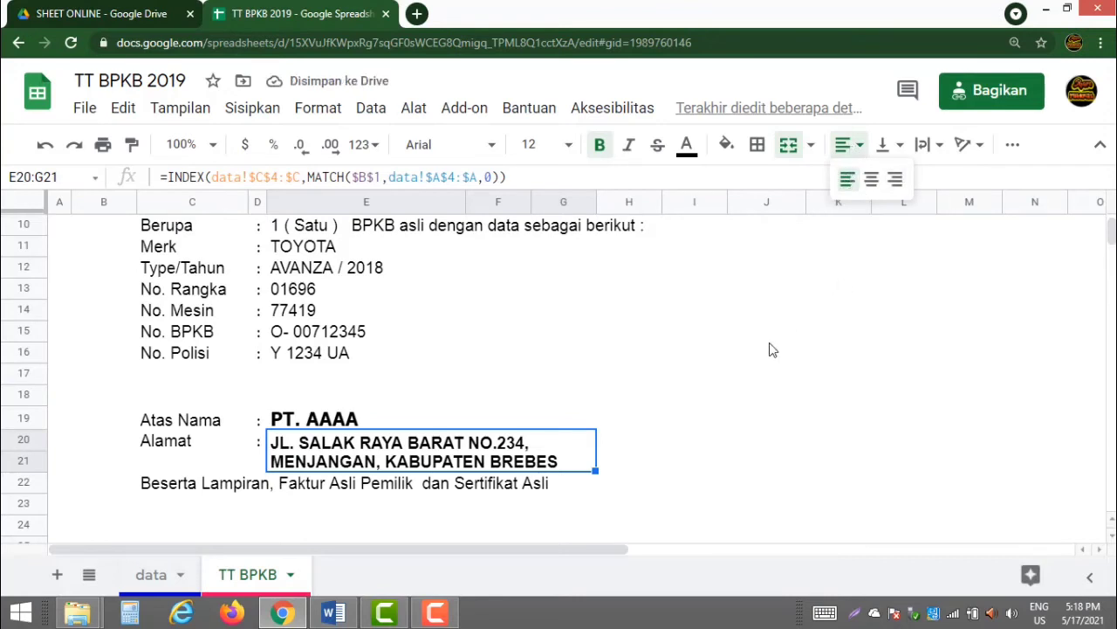
left_click(500, 466)
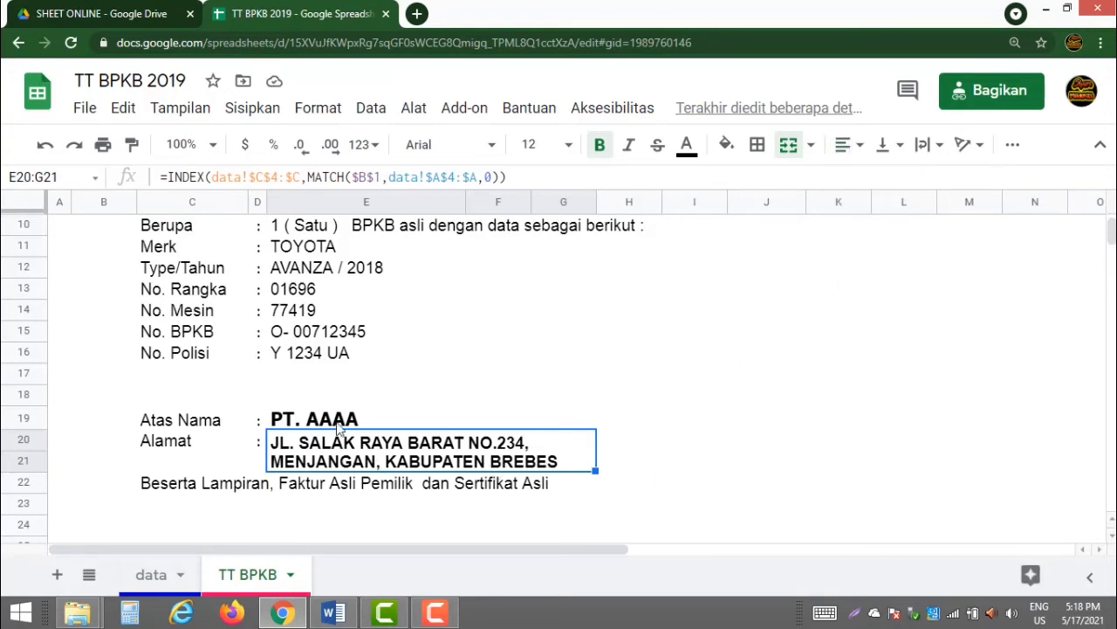
Append MAKMUR SENTOSA to the company name in cell B4 of the data sheet and check Atas Nama on TT BPKB
left_click(155, 574)
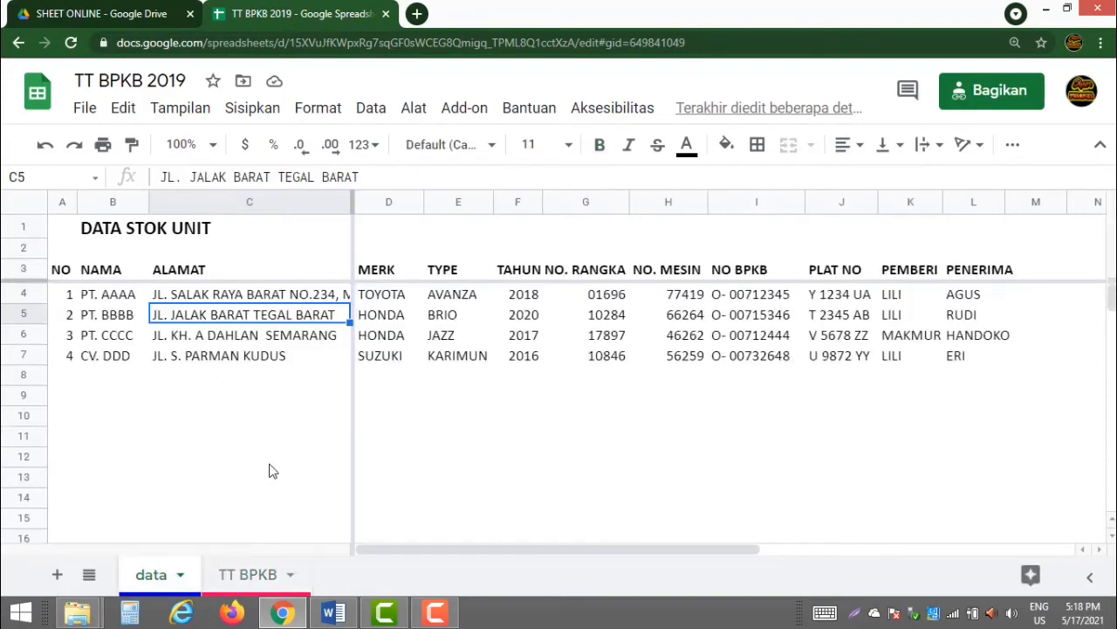
left_click(126, 297)
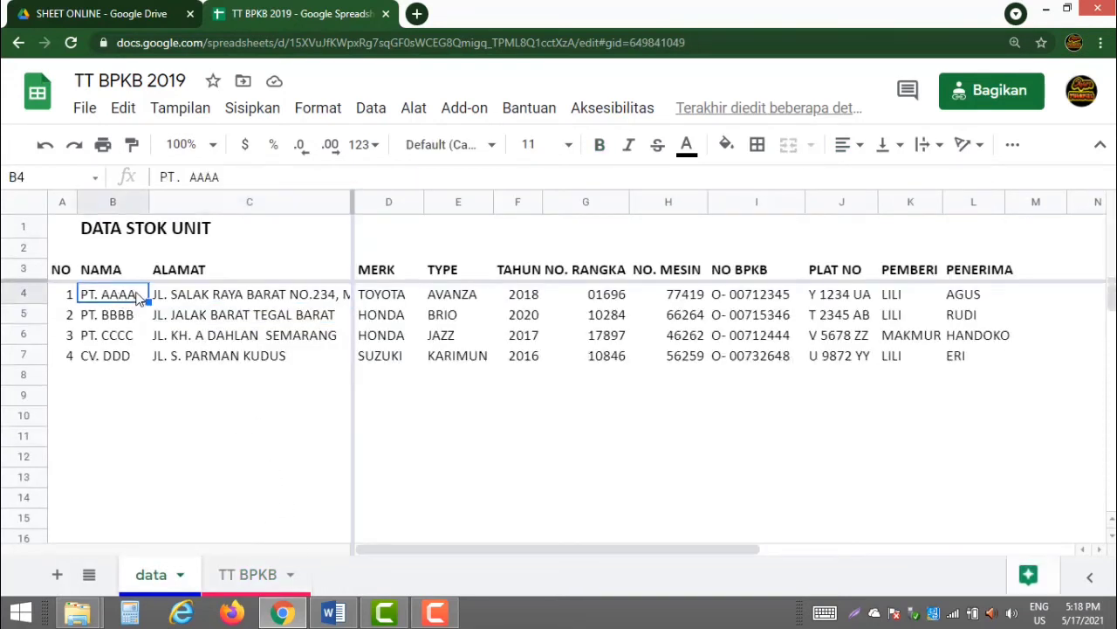
double_click(137, 297)
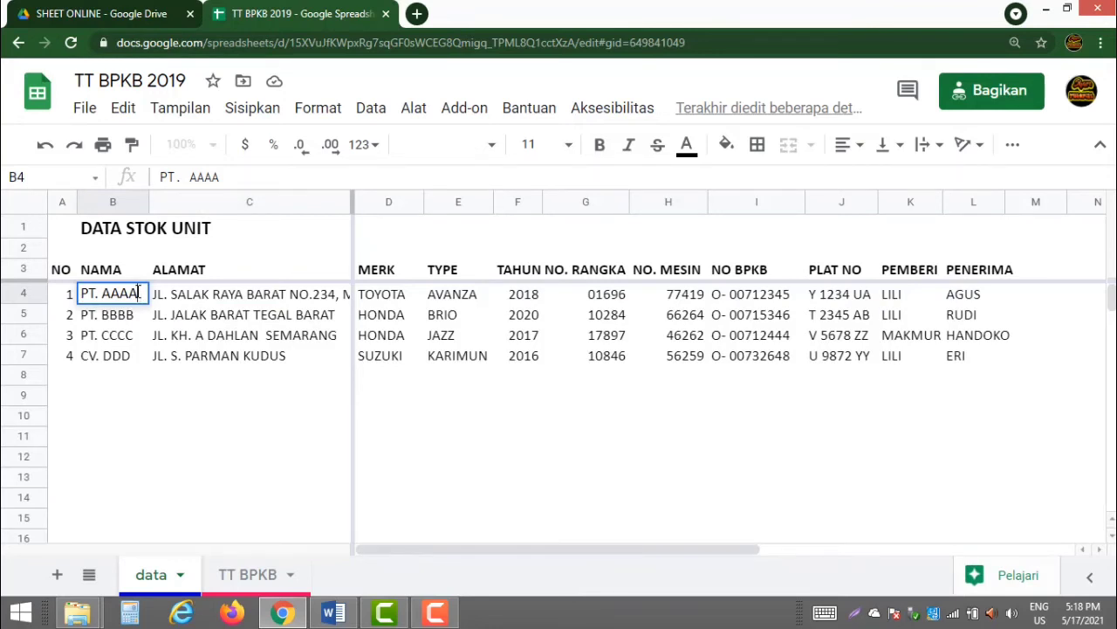
type("MAKMUR SEN")
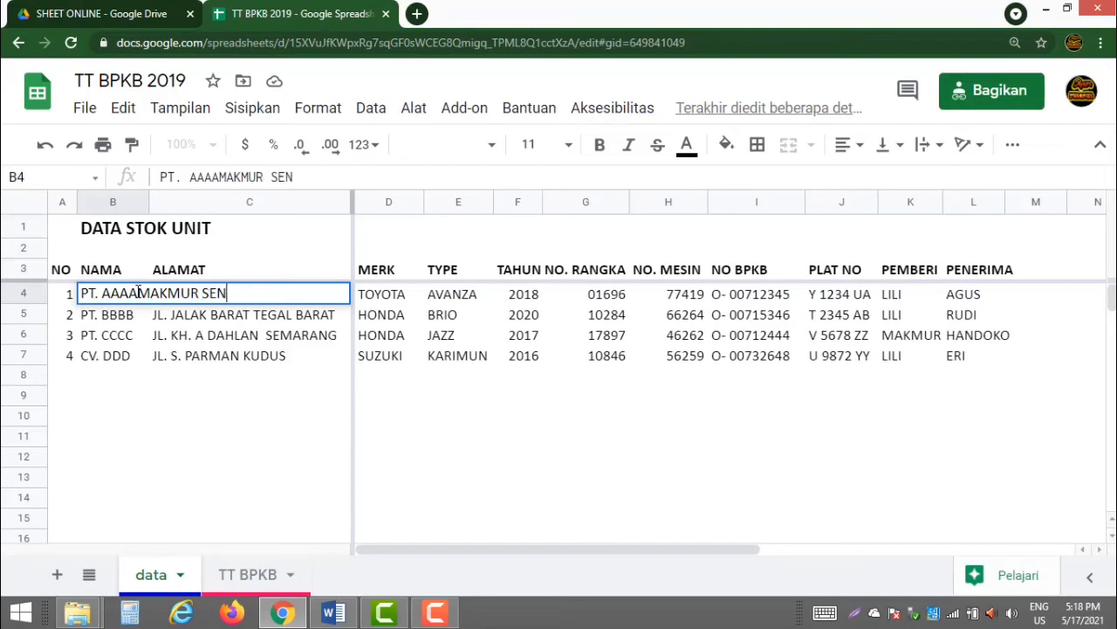
type("TOSA")
key("Return")
left_click(240, 574)
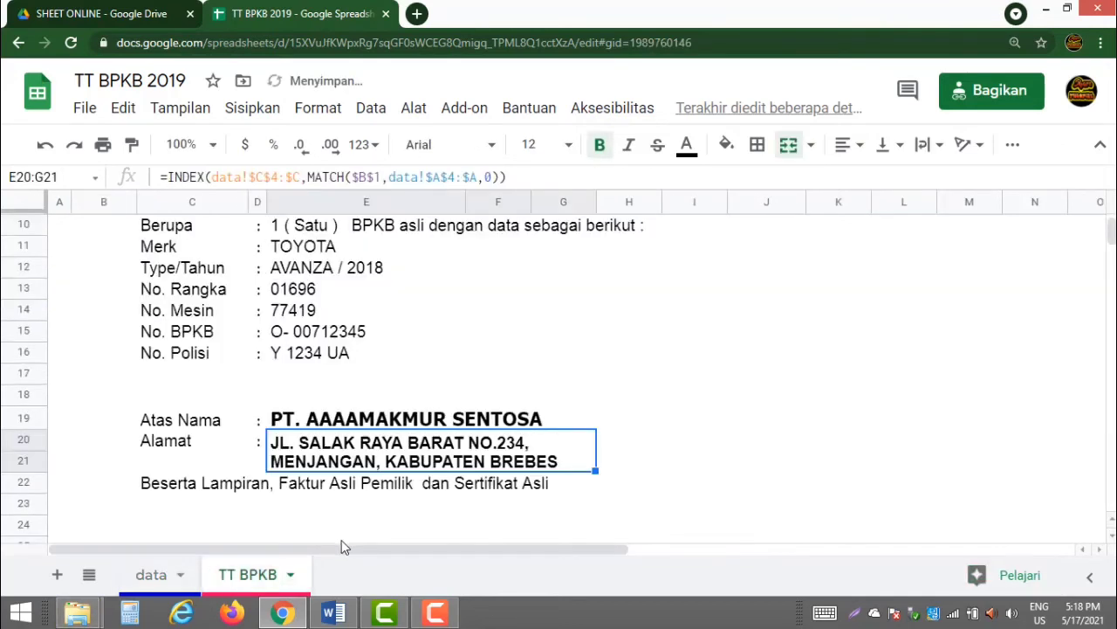
Insert the missing space in cell B4 so the name reads PT. AAAA MAKMUR SENTOSA, and return to TT BPKB
left_click(154, 574)
double_click(134, 293)
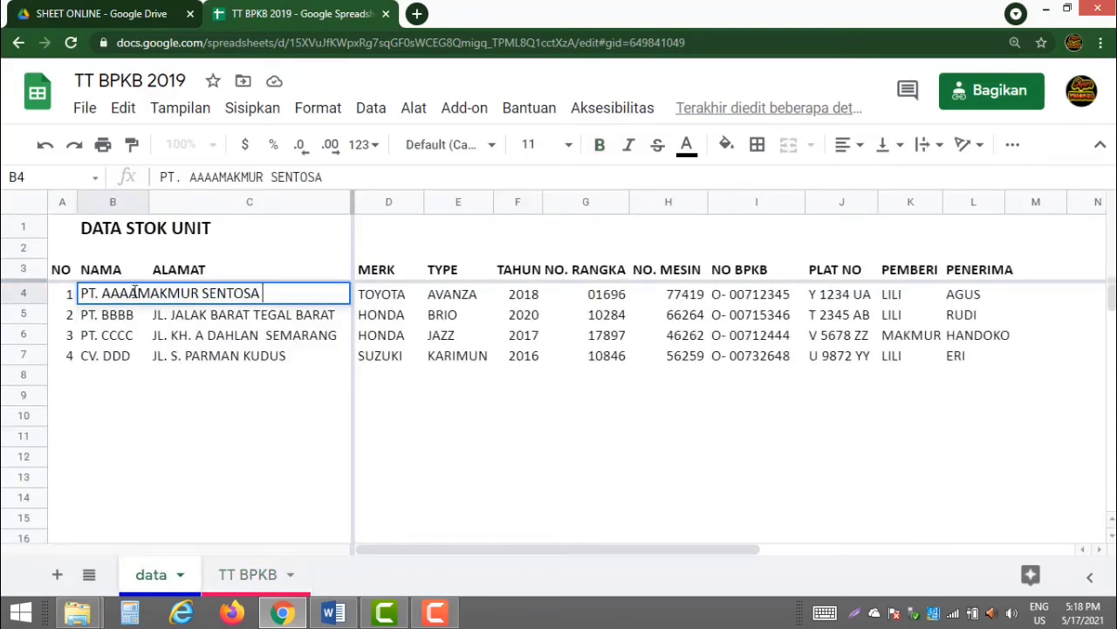
left_click(139, 293)
key("Return")
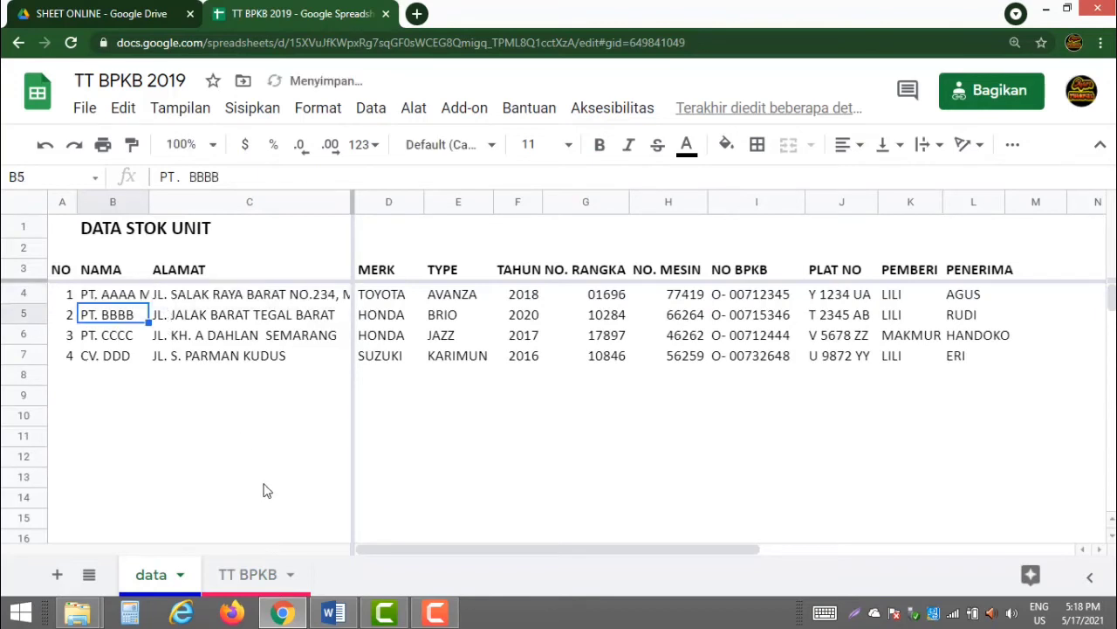
left_click(260, 573)
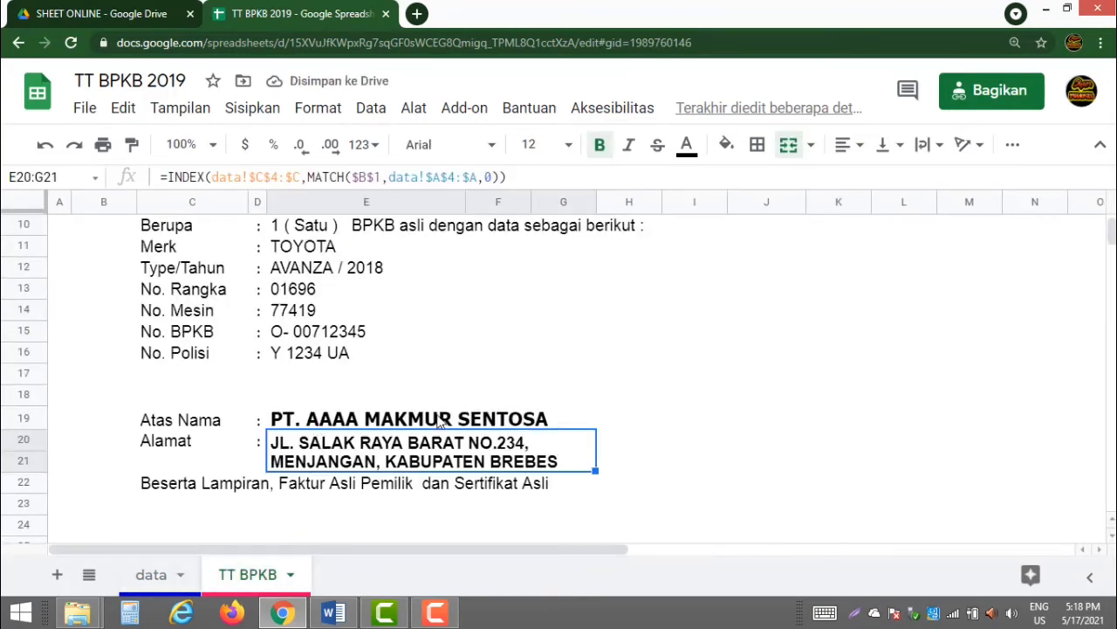
Review the TT BPKB form down to its signature area and check the PEMBERI column in the data sheet
scroll(439, 441, "up", 2)
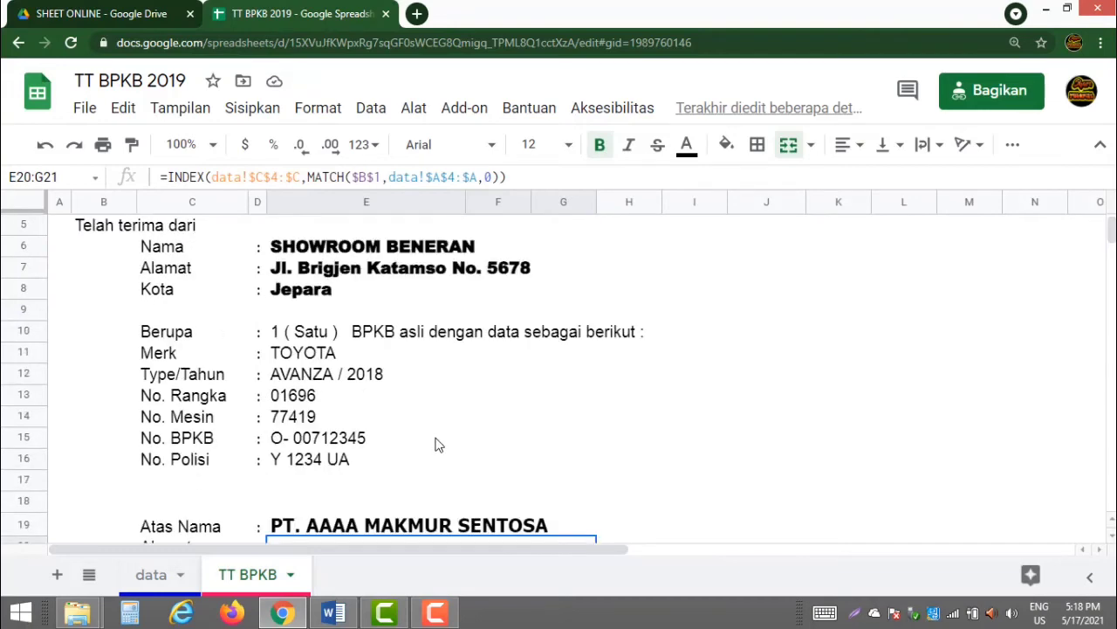
scroll(439, 445, "down", 3)
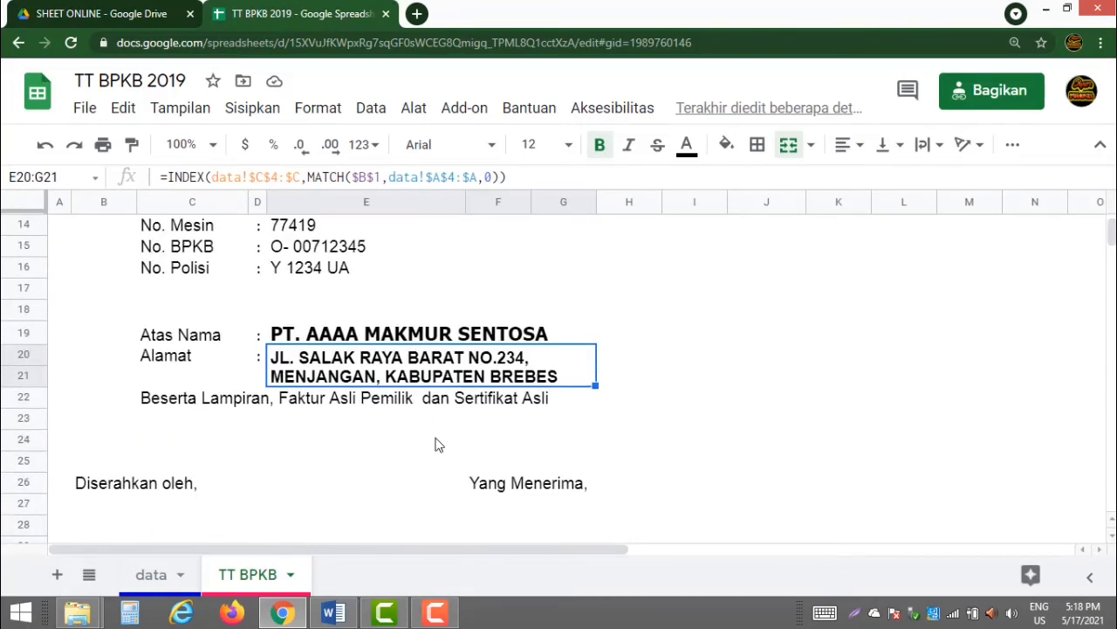
scroll(429, 439, "down", 4)
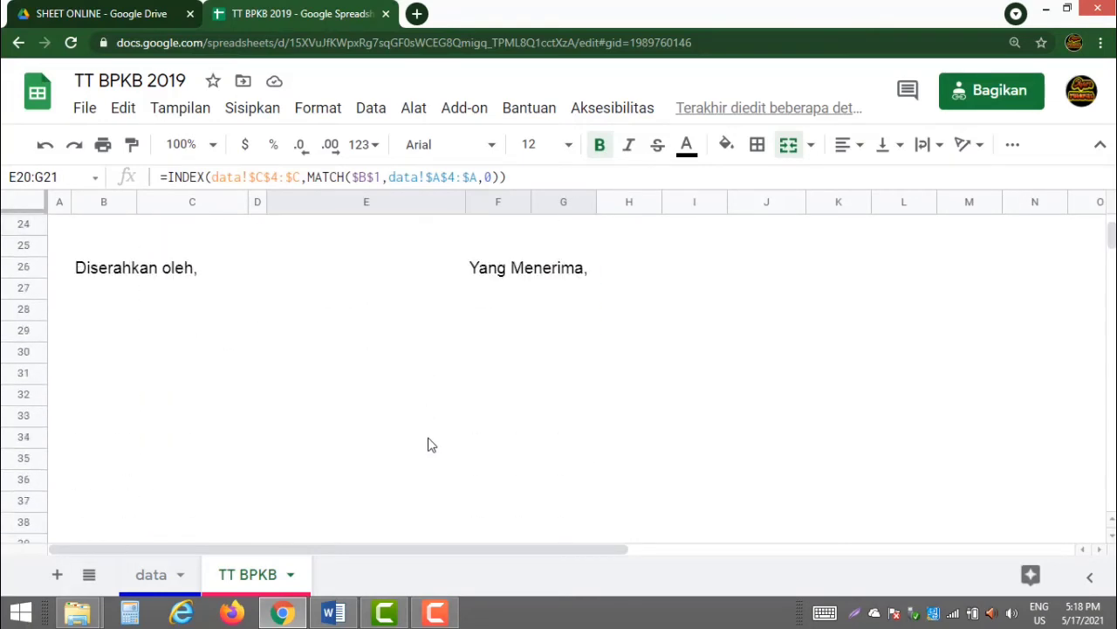
scroll(429, 432, "up", 2)
scroll(428, 433, "down", 2)
scroll(449, 314, "up", 2)
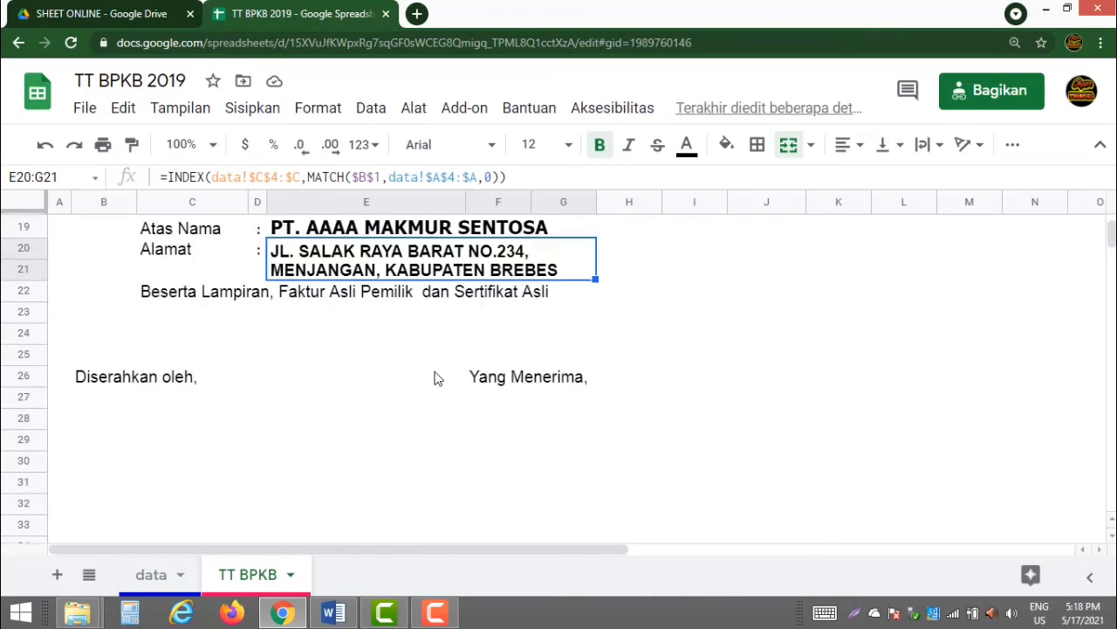
left_click(81, 513)
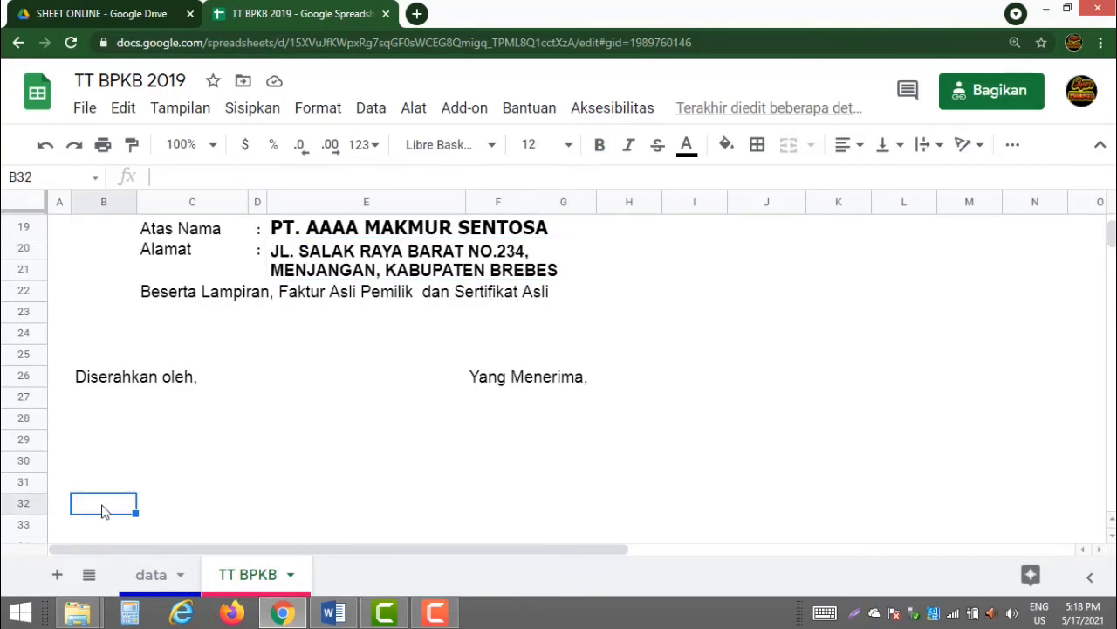
type("=")
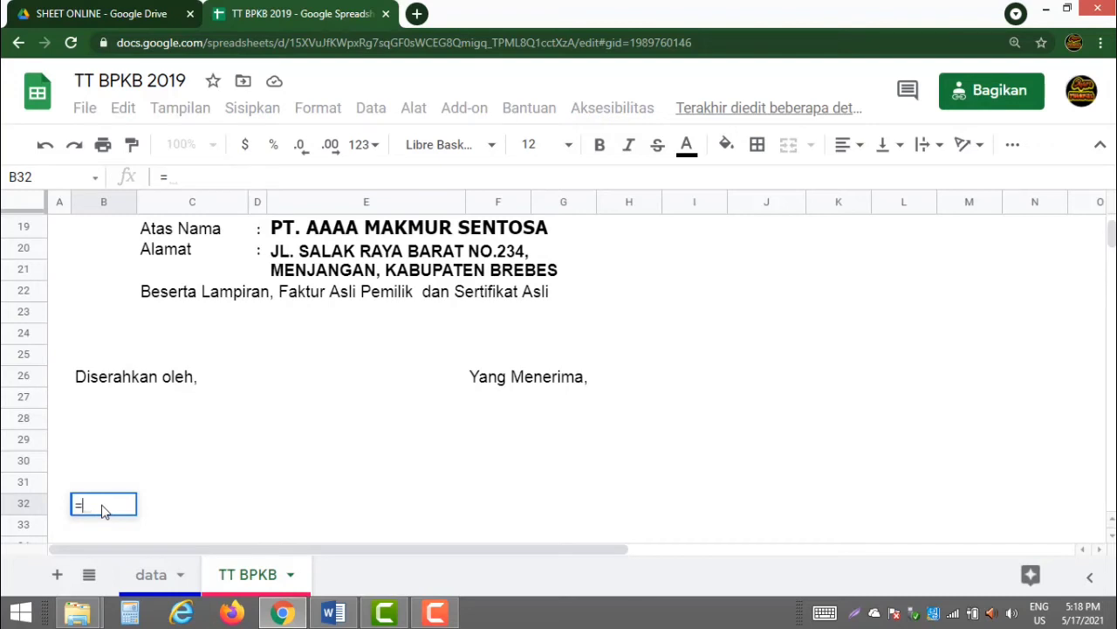
left_click(150, 573)
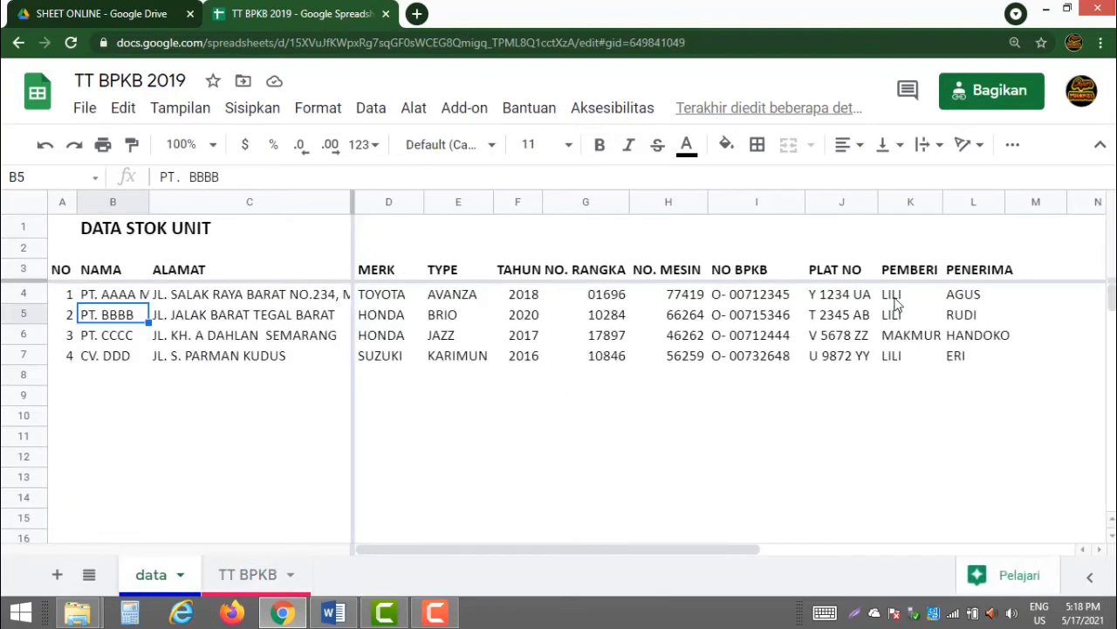
left_click(255, 579)
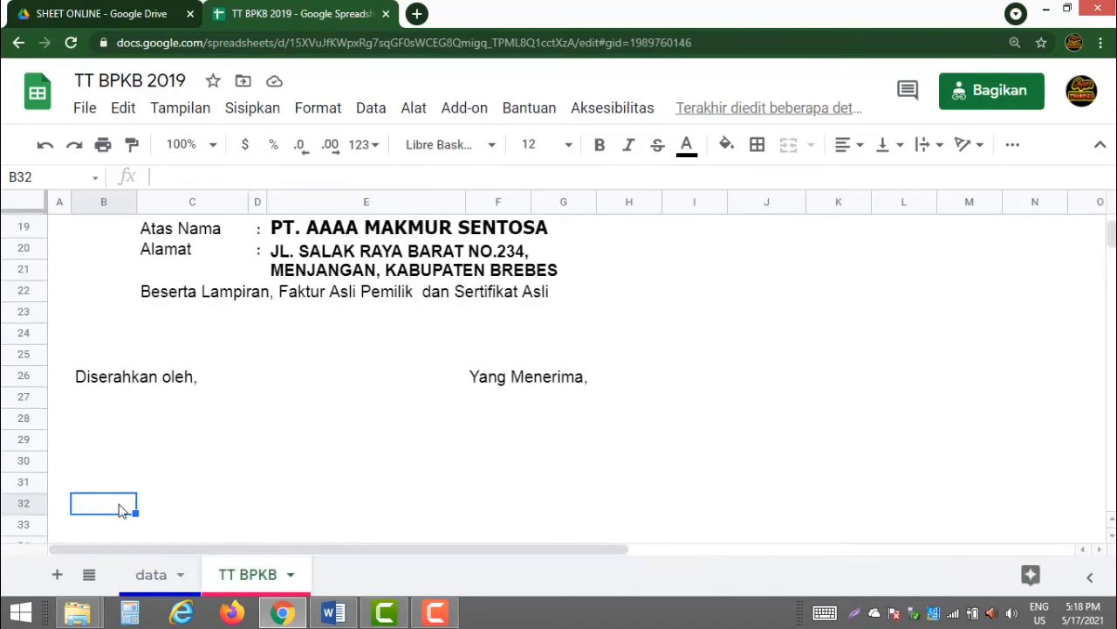
Enter =INDEX(data!$K$4:$K,MATCH($B$1,data!$A$4:$A,0)) in cell B32 of TT BPKB for the Diserahkan oleh signatory
type("=")
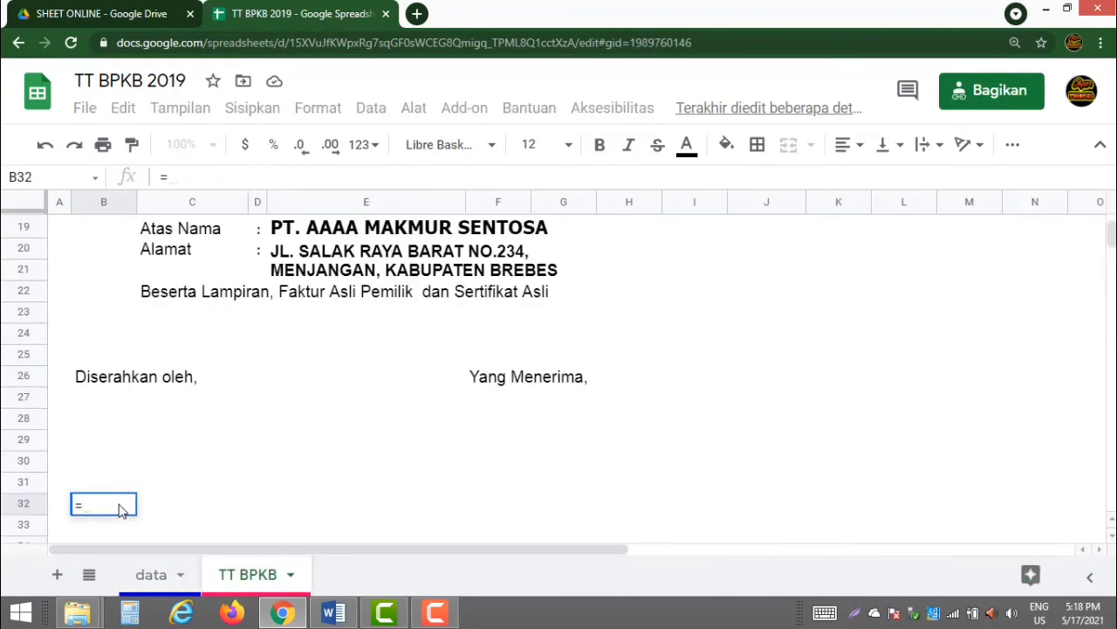
type("INDEX(data!$D$4:$D,MATCH($B$1,data!$A$4:$A,0))")
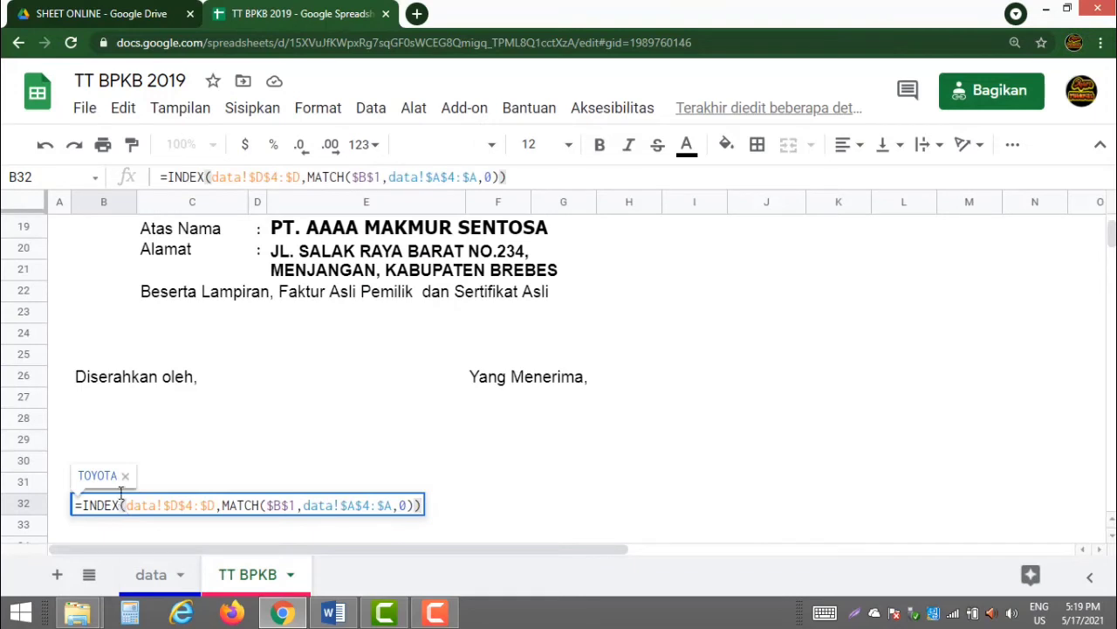
double_click(171, 504)
type("K$4:$")
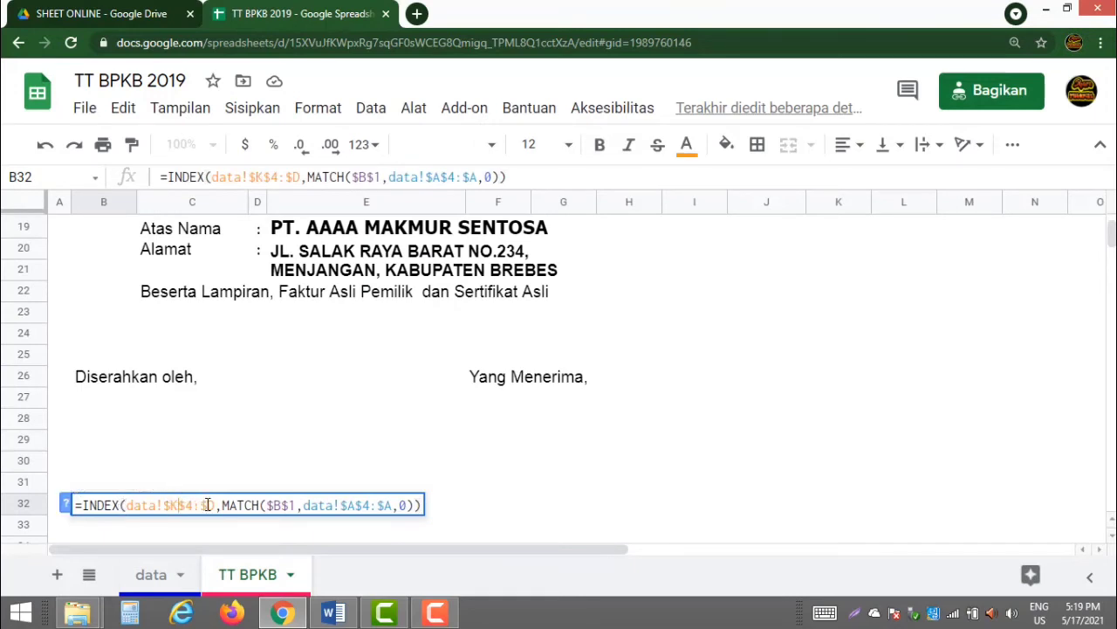
type("K")
key("Return")
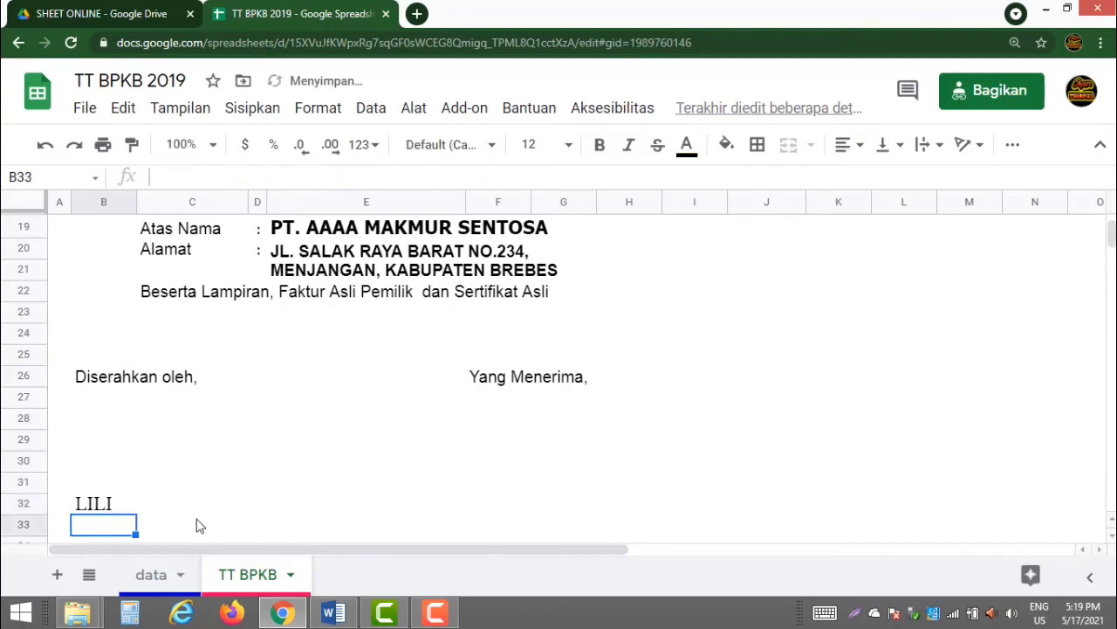
Wrap the INDEX formula in B32 with parentheses by joining "( " before it and " )" after it using &
left_click(92, 504)
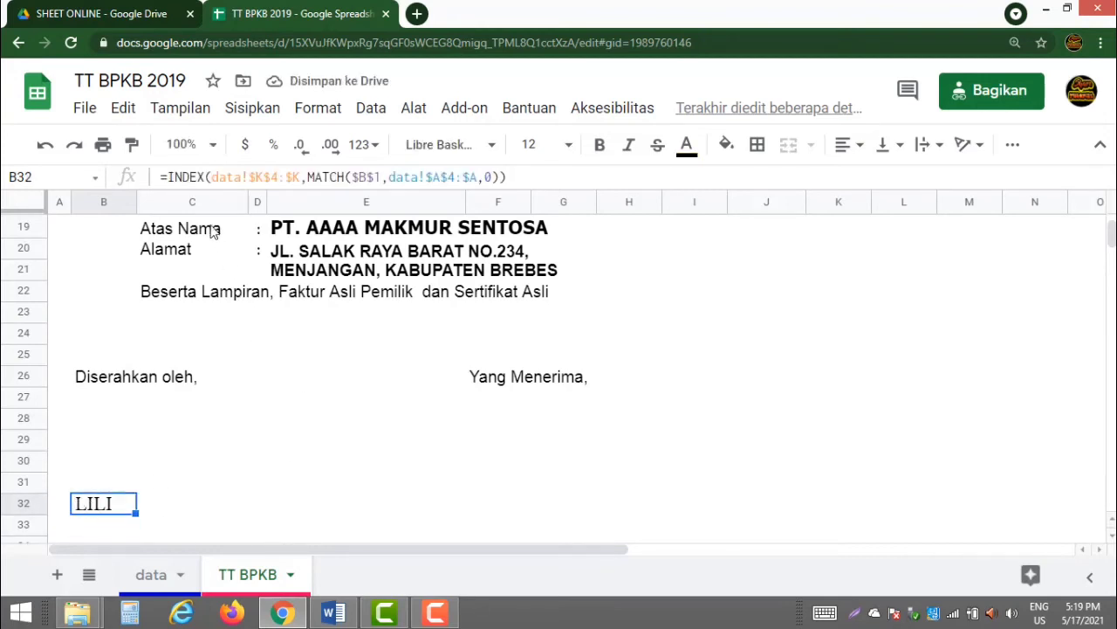
left_click(168, 177)
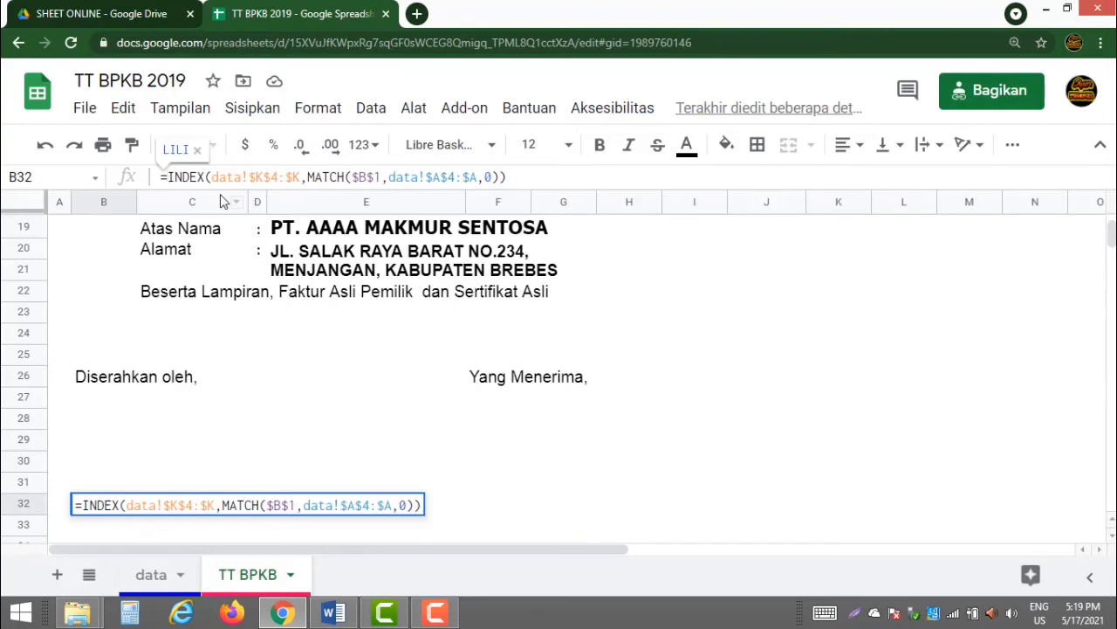
type("\"")
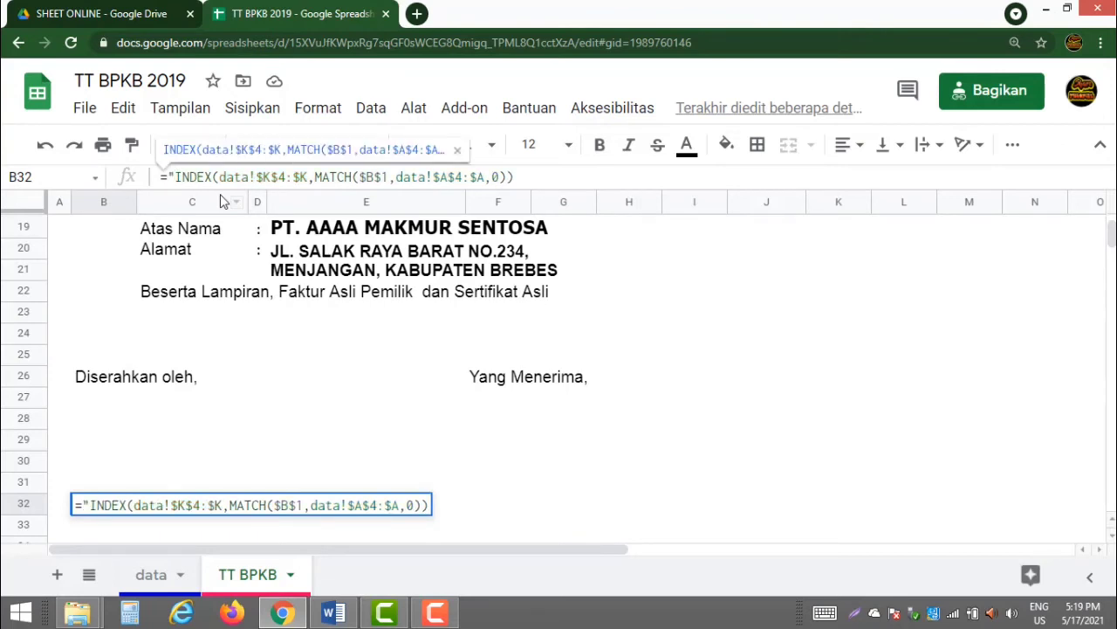
type("(")
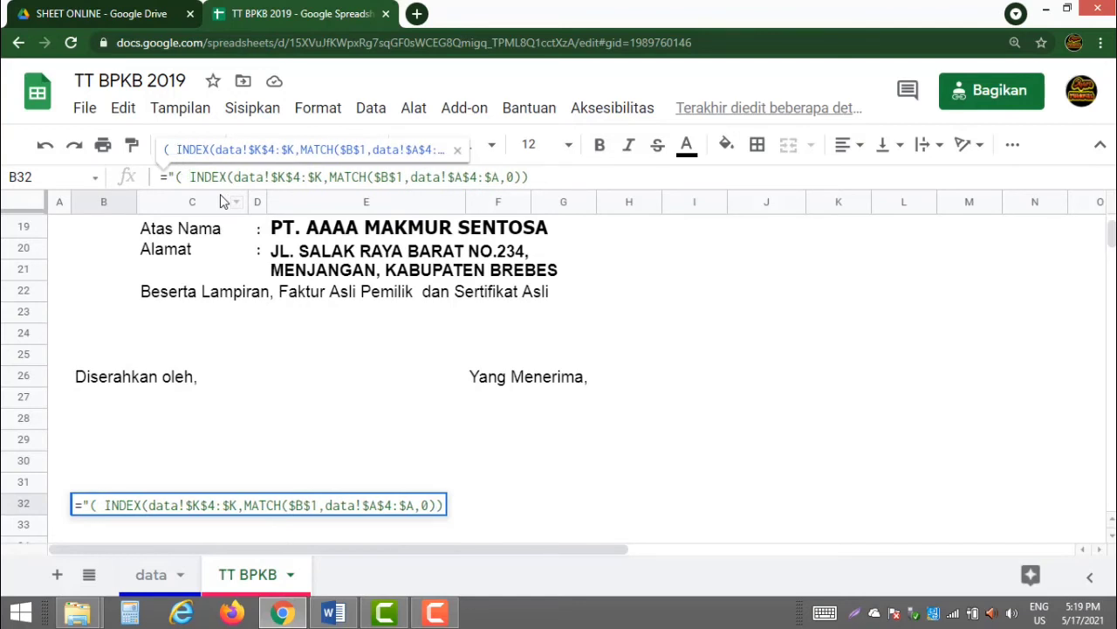
type("  \"")
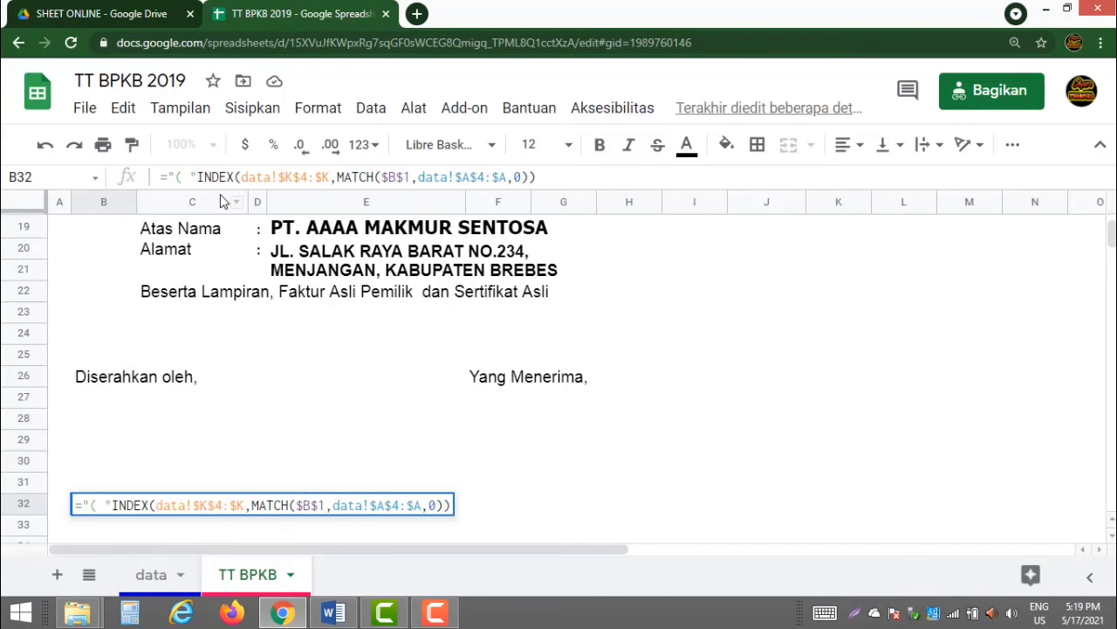
type("&")
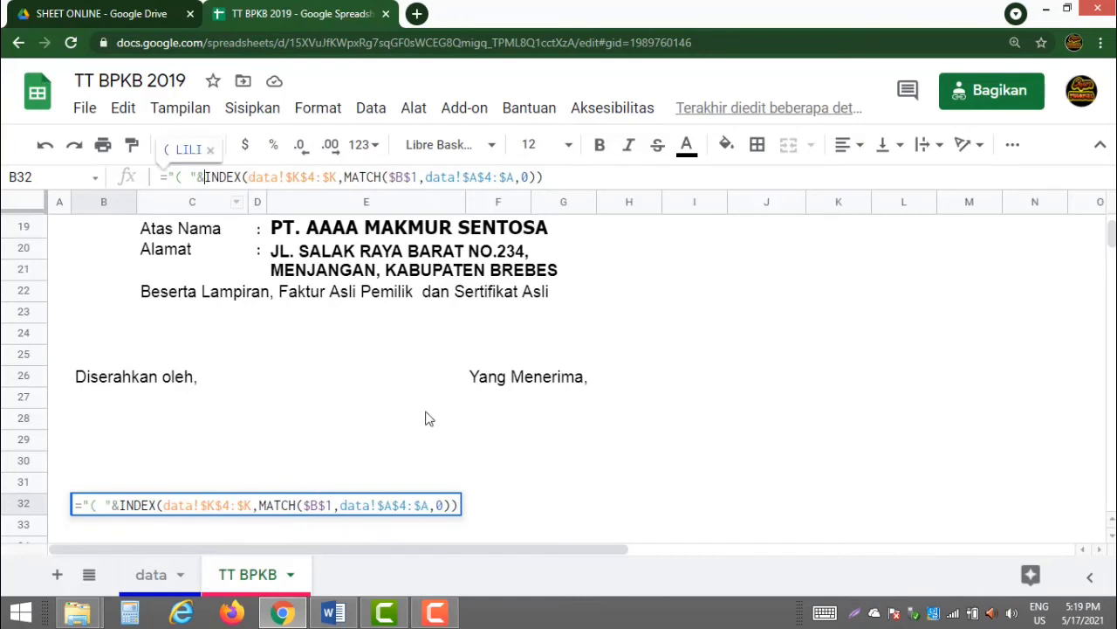
left_click(558, 177)
type("&")
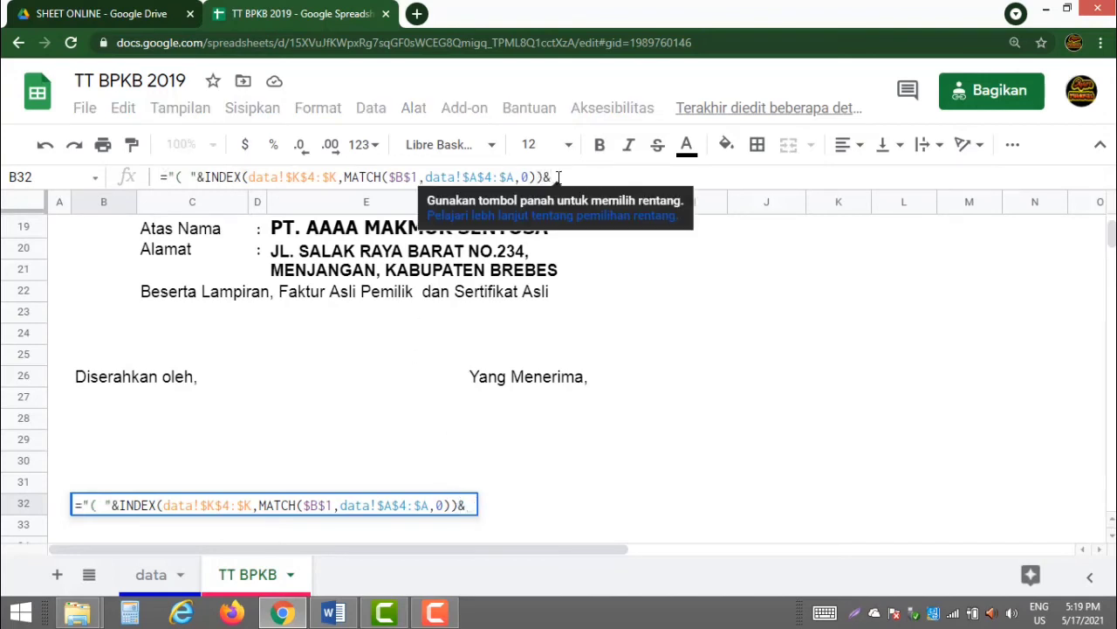
type("\"")
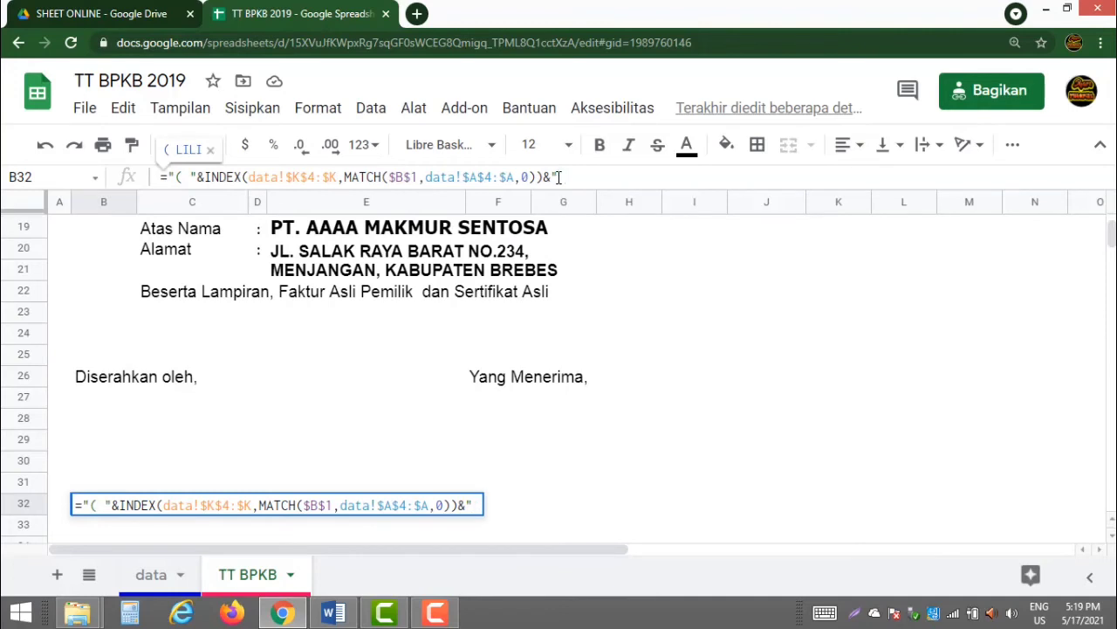
type(" )\"")
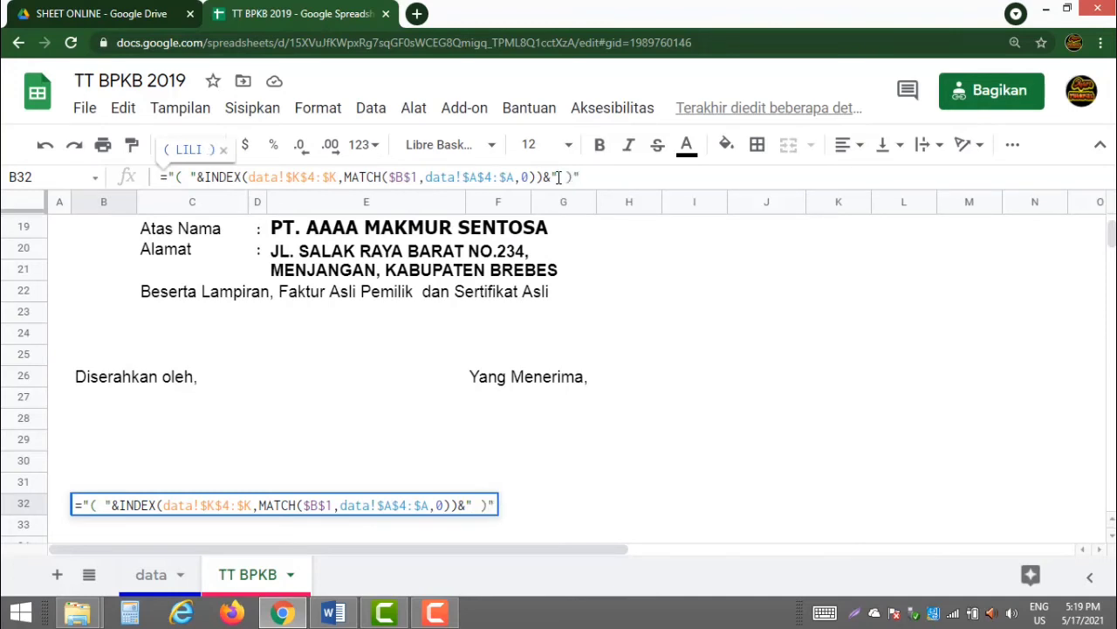
key("Return")
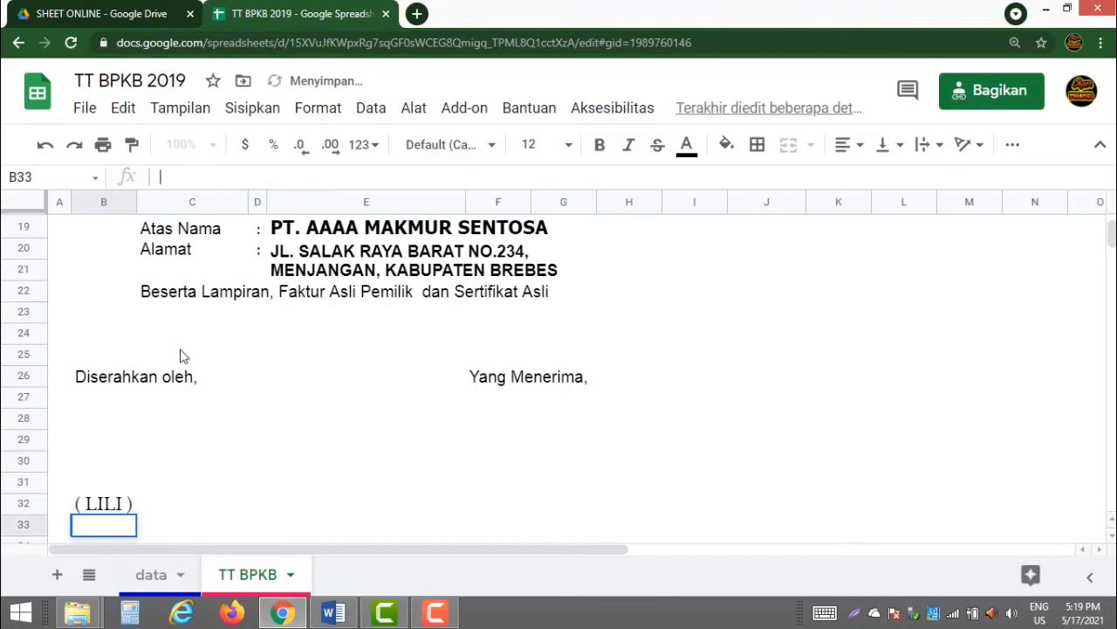
Append a surname to the first record's PEMBERI in cell K4 of the data sheet and check the signatory on TT BPKB
double_click(103, 505)
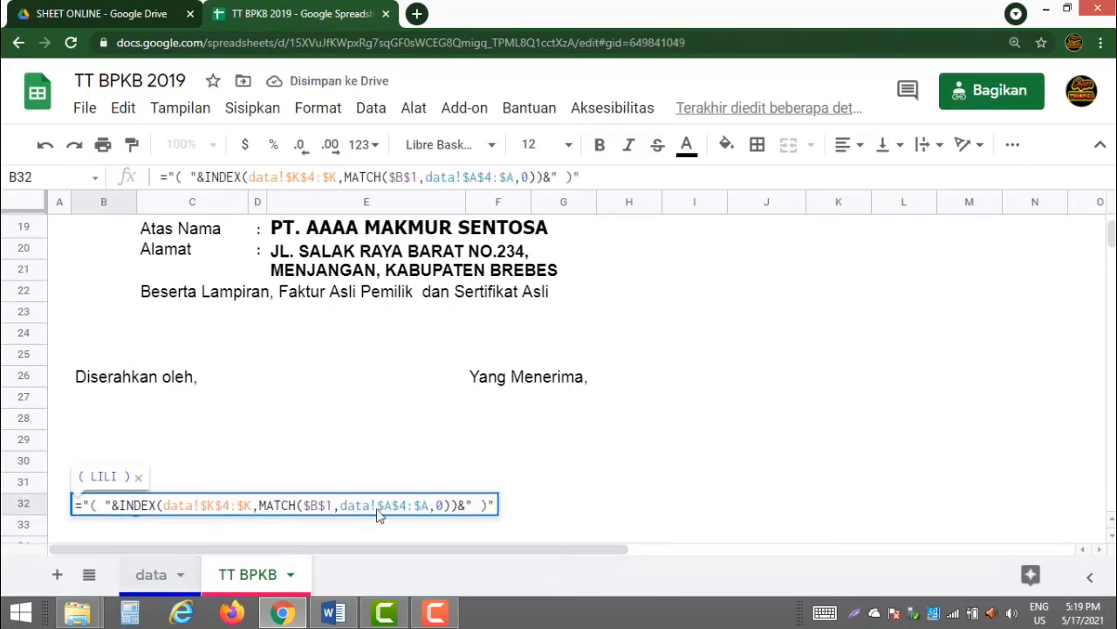
left_click(149, 573)
left_click(904, 300)
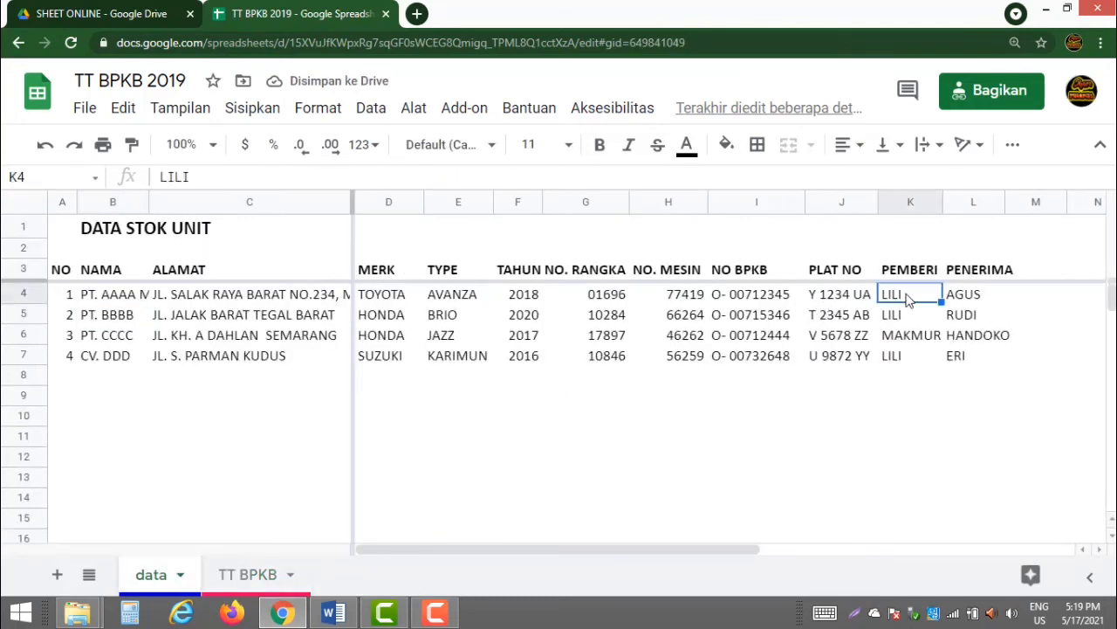
double_click(908, 295)
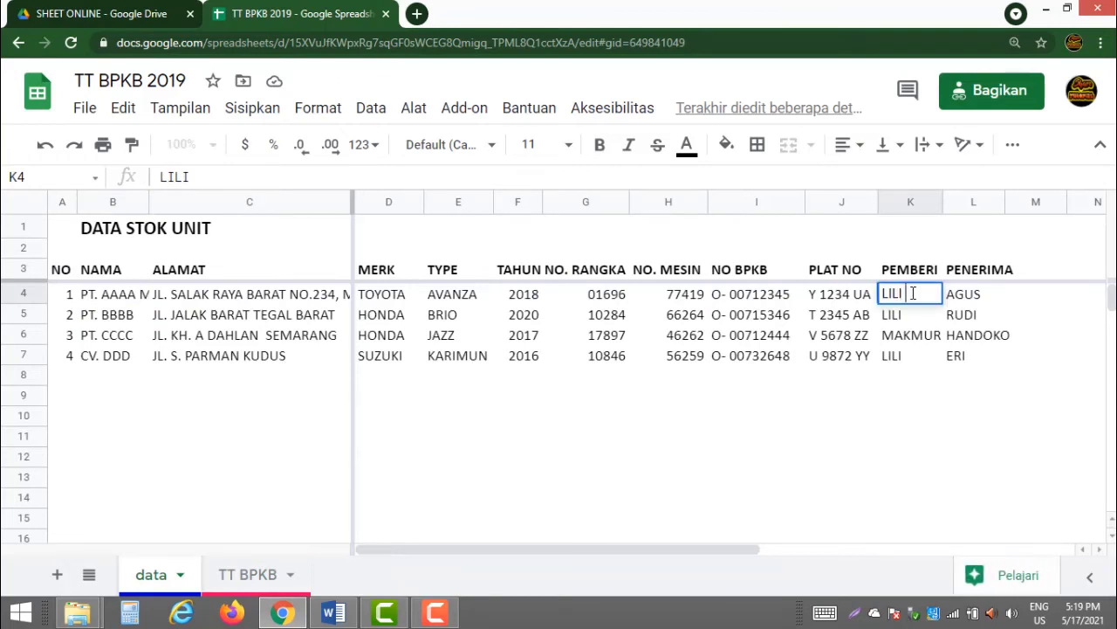
type("NURAINI")
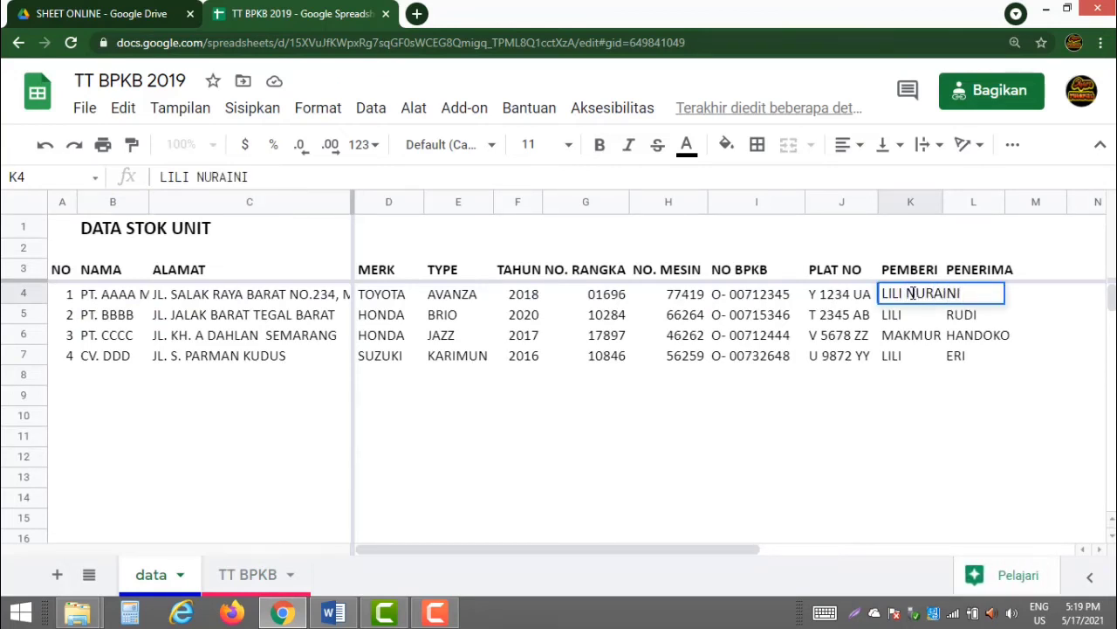
key("Return")
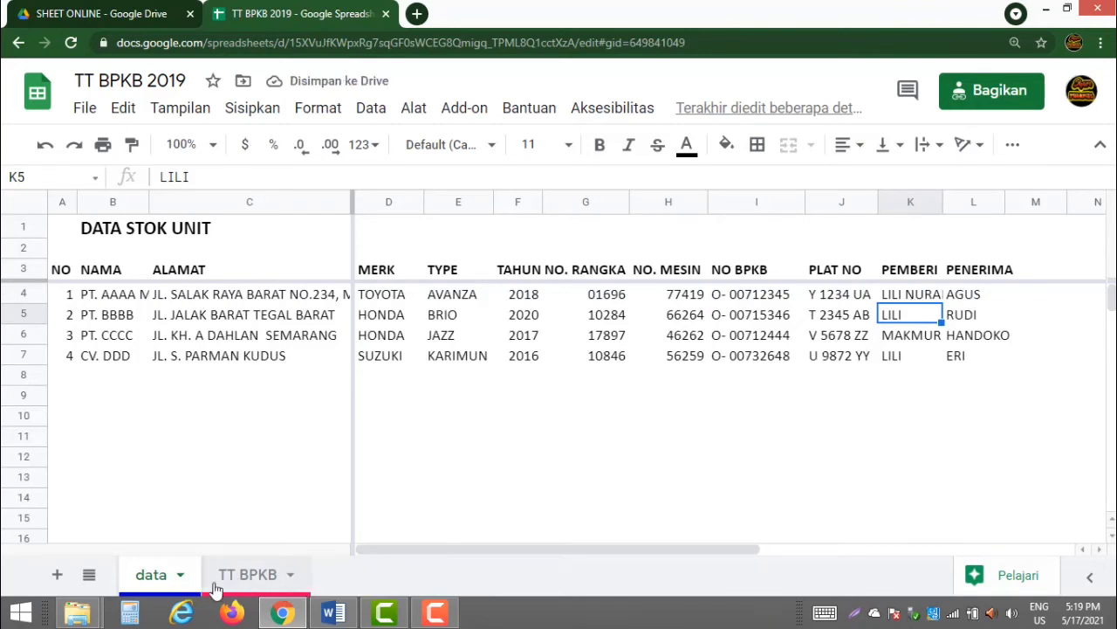
left_click(272, 586)
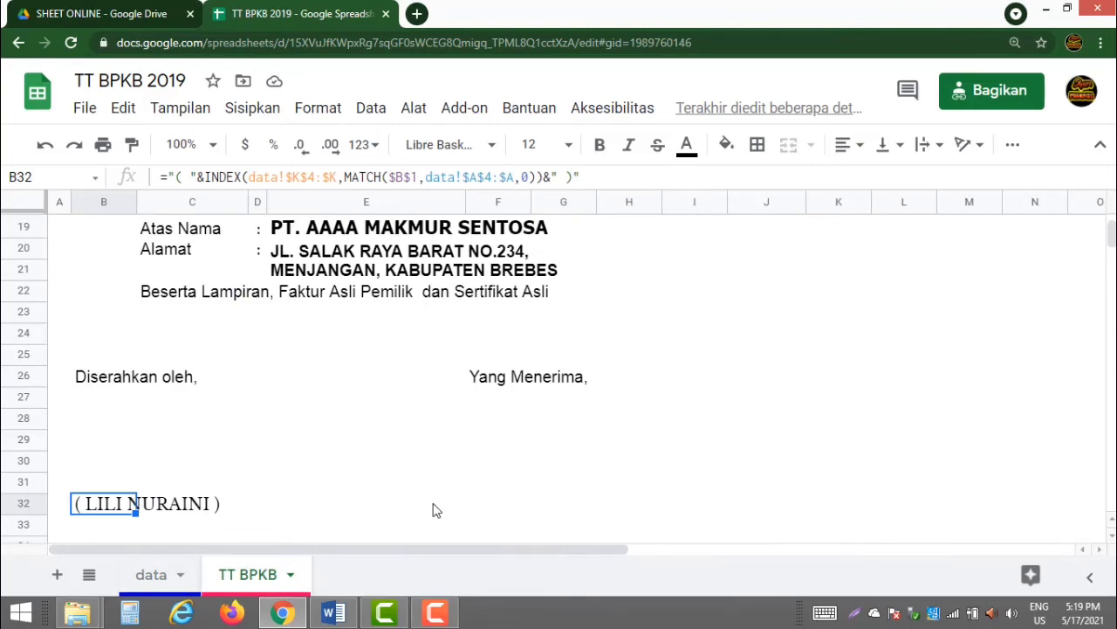
left_click(501, 503)
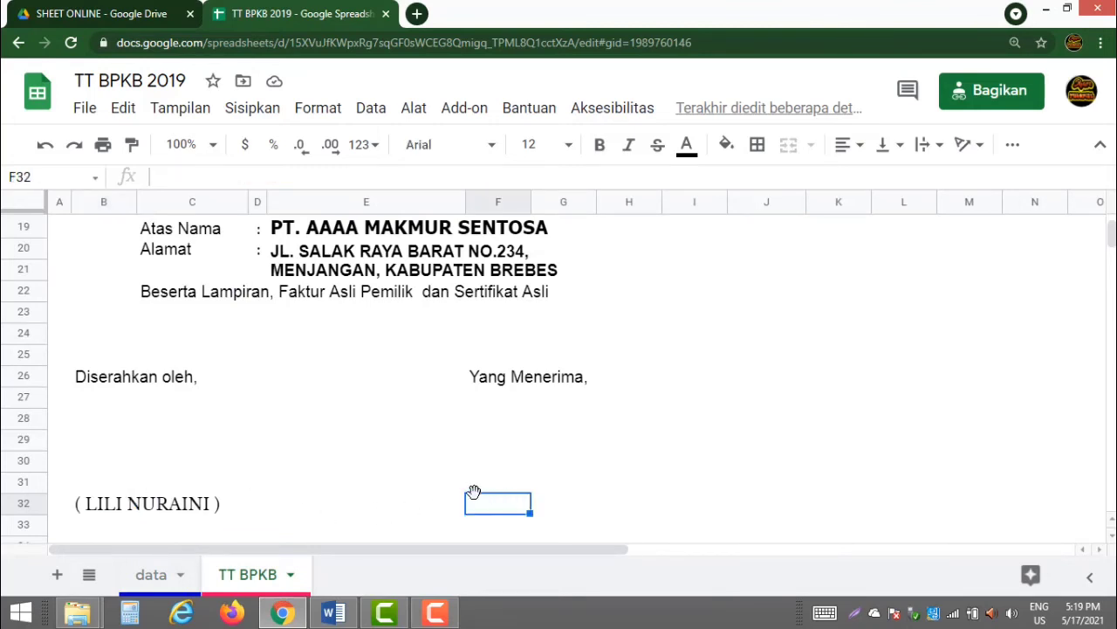
type("=")
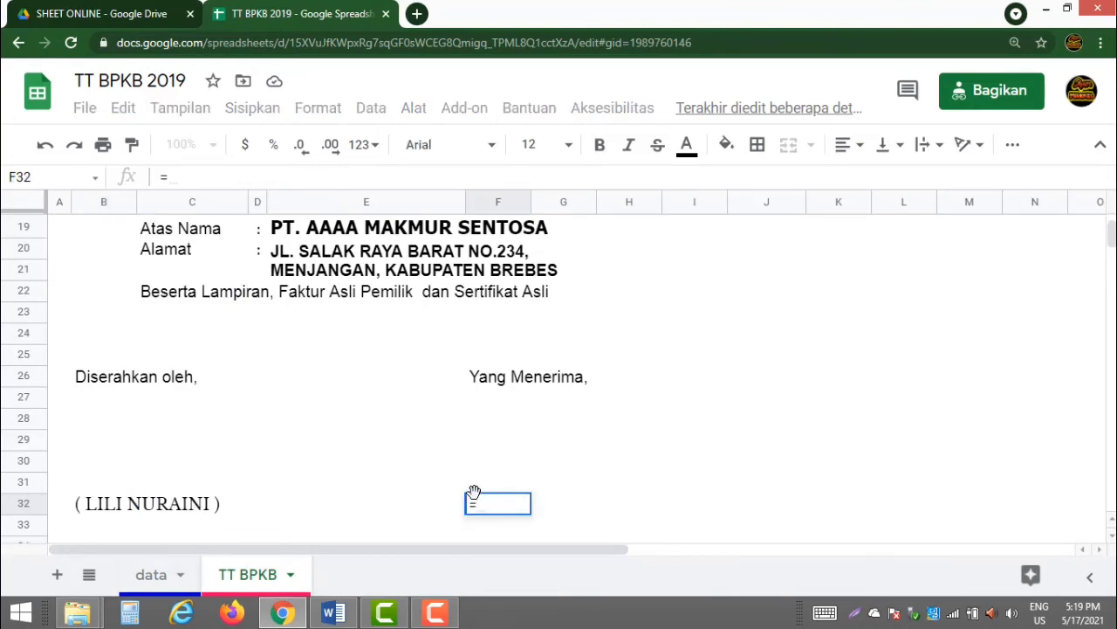
key("Escape")
Copy the parenthesised INDEX formula text from B32 into cell F32 for the Yang Menerima signatory
left_click(92, 504)
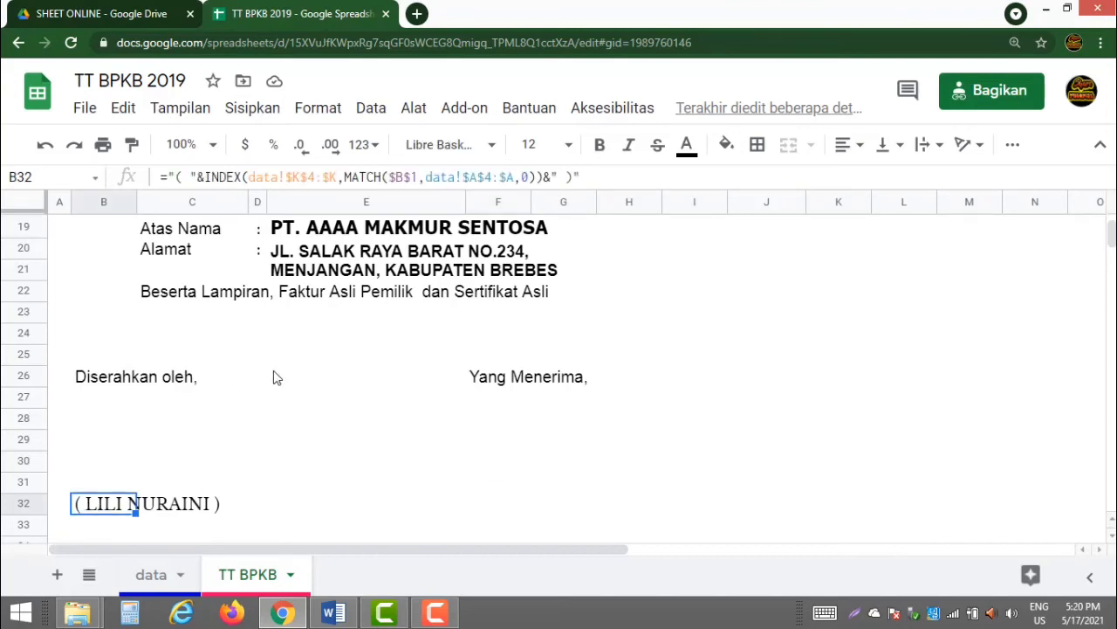
left_click_drag(152, 198, 59, 202)
key("ctrl+c")
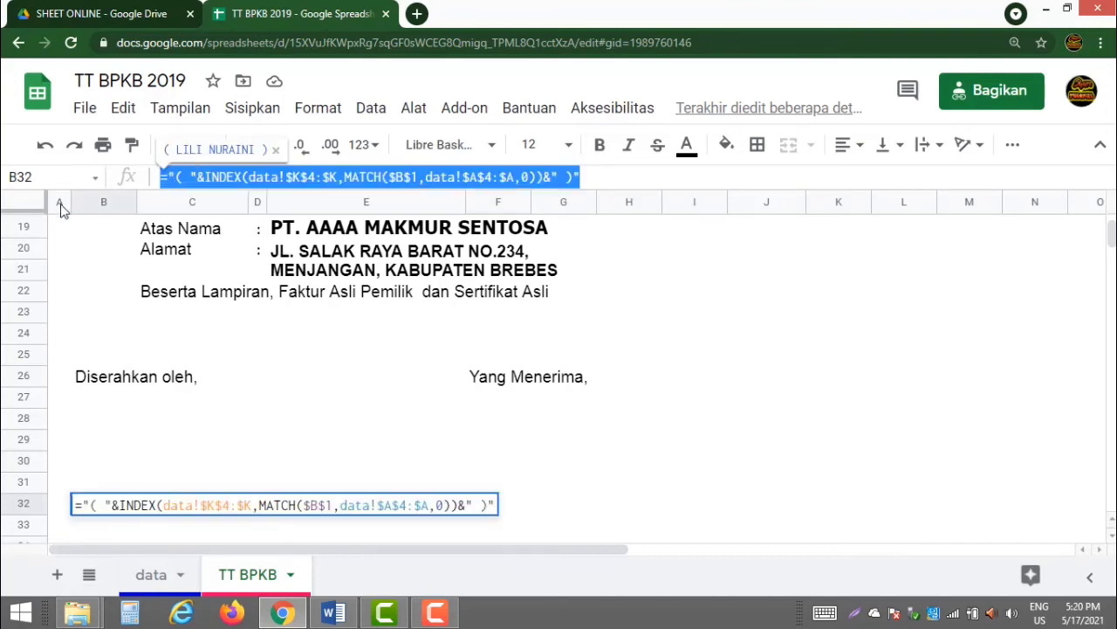
left_click(486, 453)
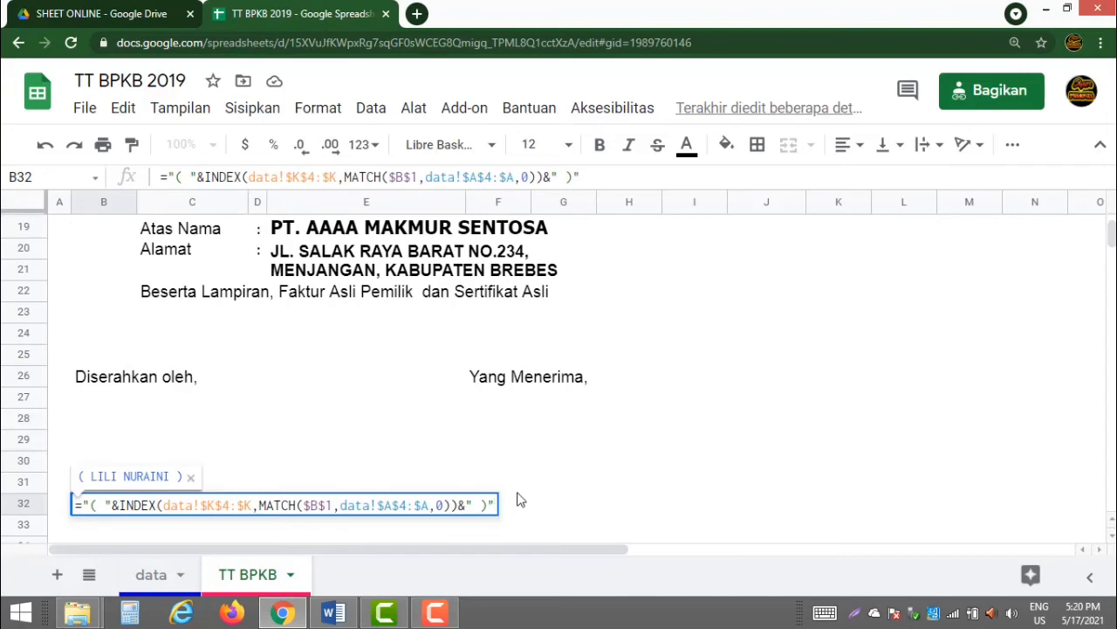
key("Escape")
left_click(486, 506)
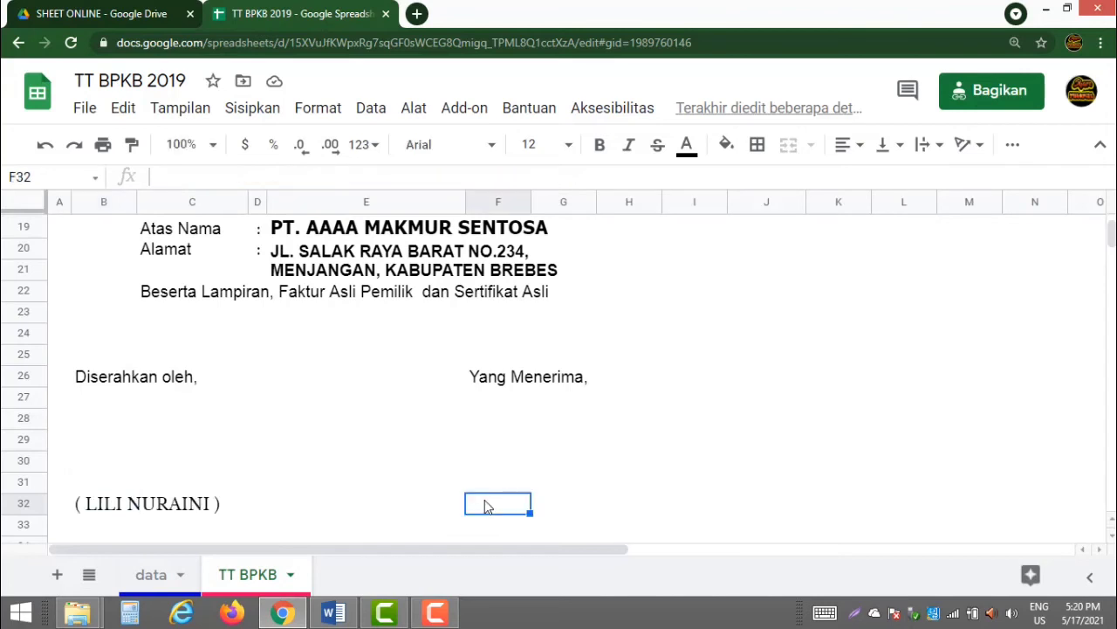
double_click(486, 506)
key("ctrl+v")
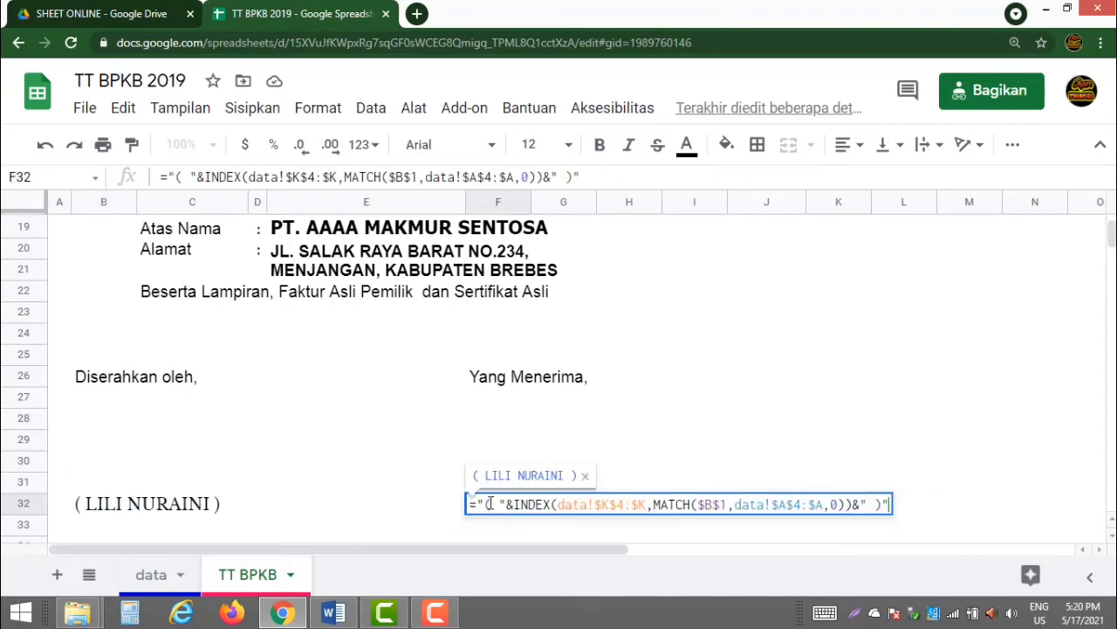
Change the INDEX range in F32 to data!$L$4:$L so the formula draws on the PENERIMA column
left_click(602, 504)
key("Delete")
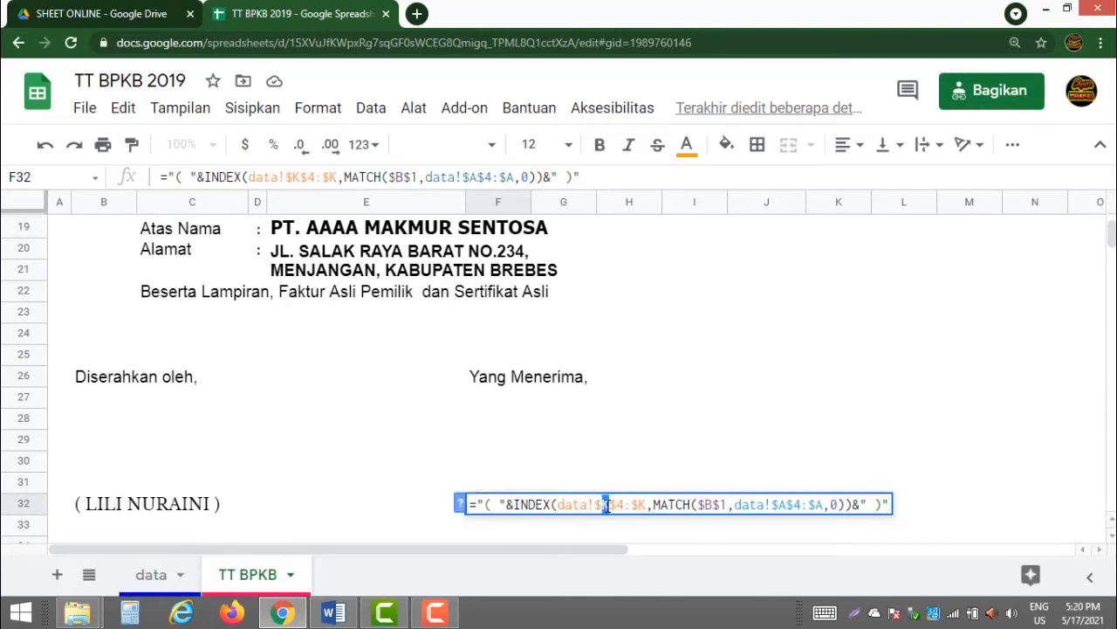
type("L")
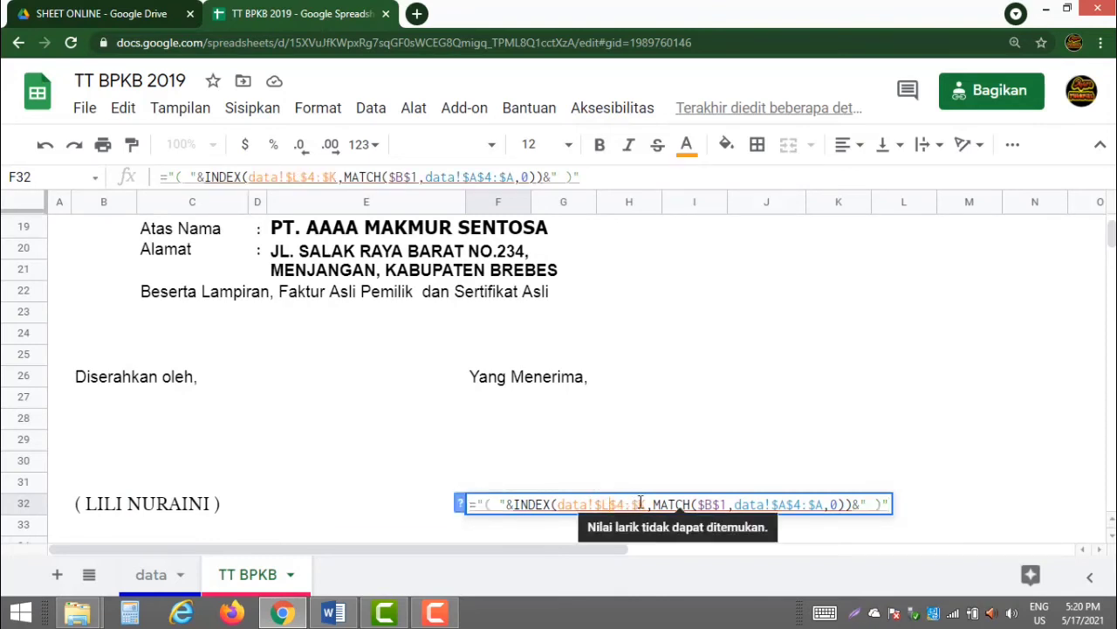
left_click(647, 504)
key("BackSpace")
type("L")
key("Return")
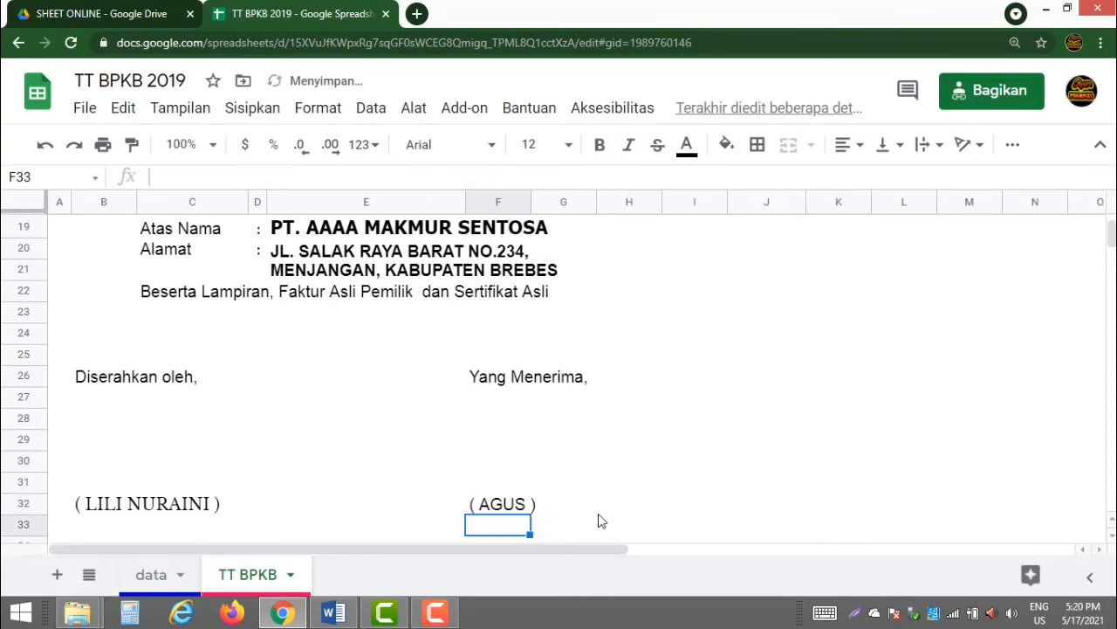
Append a surname to the first record's PENERIMA in cell L4 of the data sheet and check the signatory on TT BPKB
left_click(170, 576)
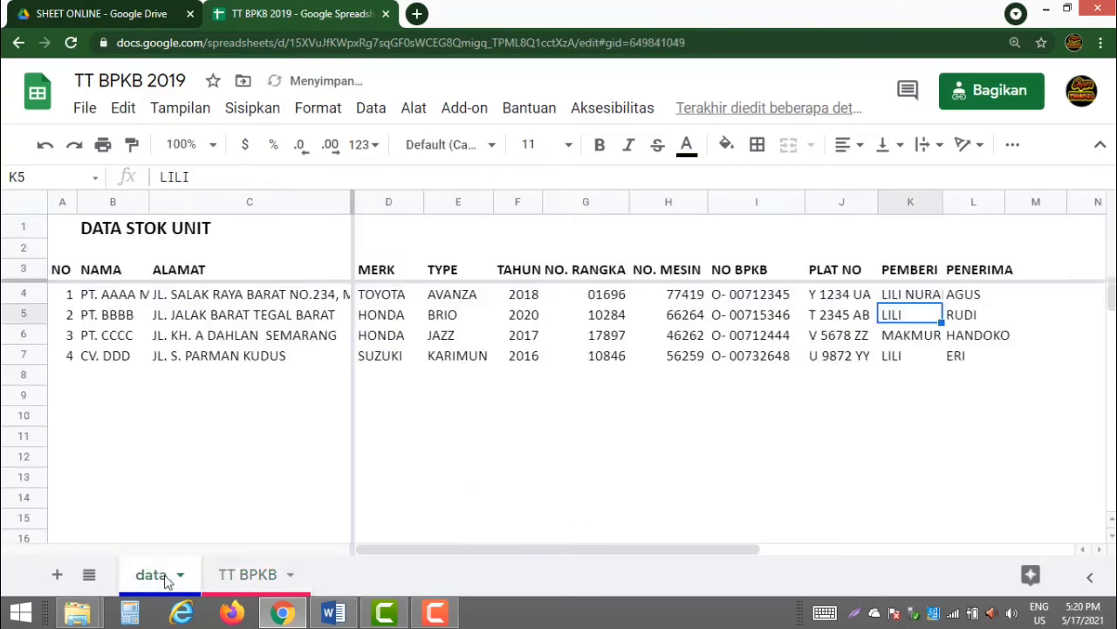
left_click(952, 296)
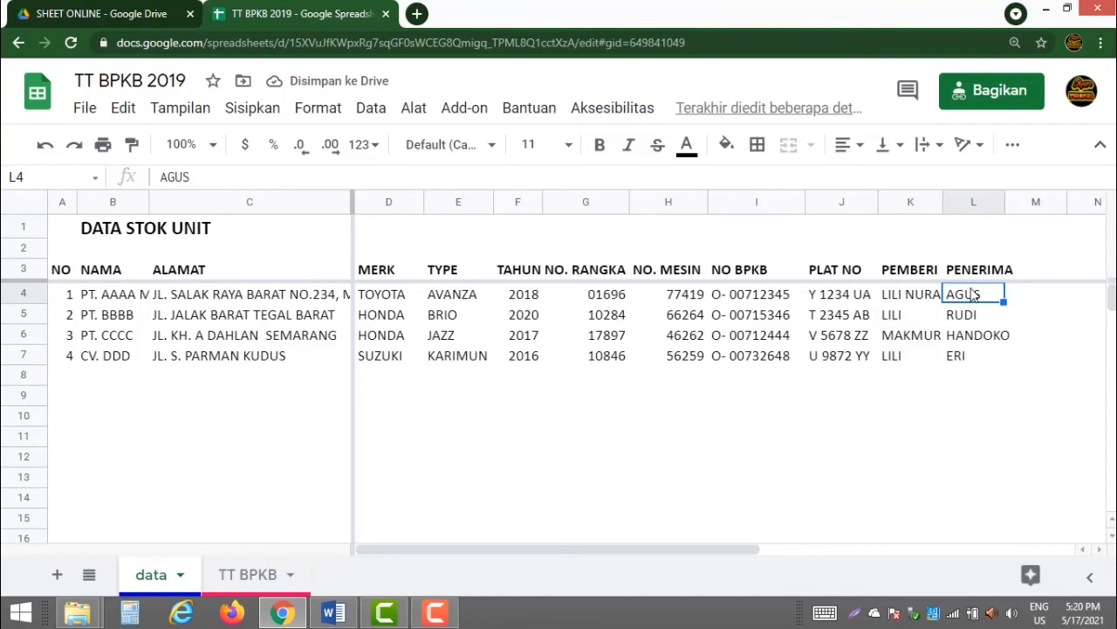
left_click(286, 176)
type("NUR")
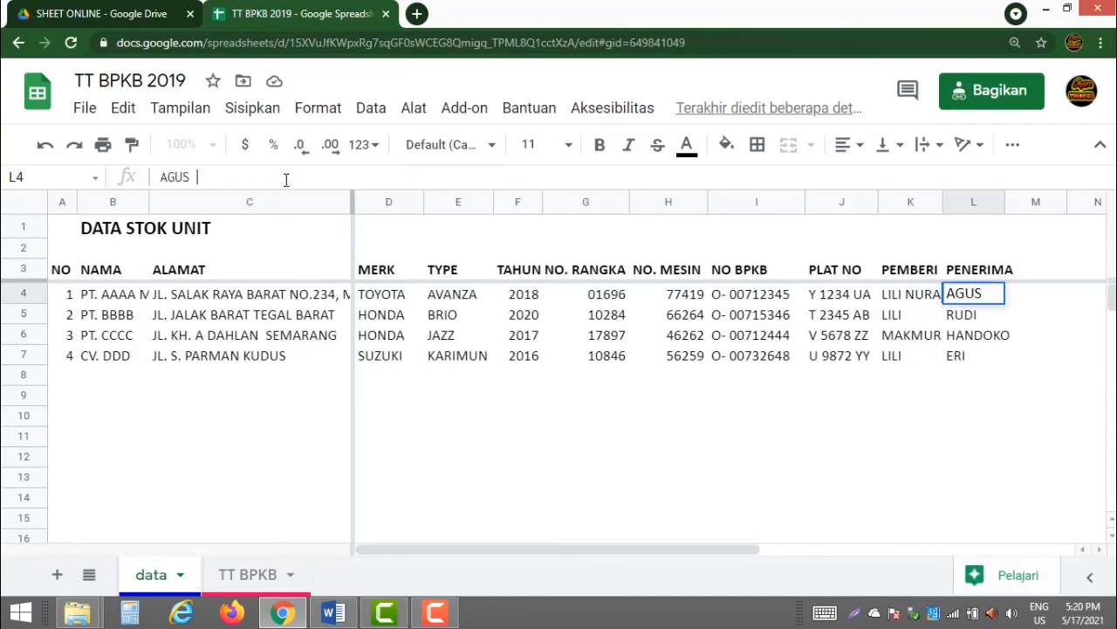
type("WANTO")
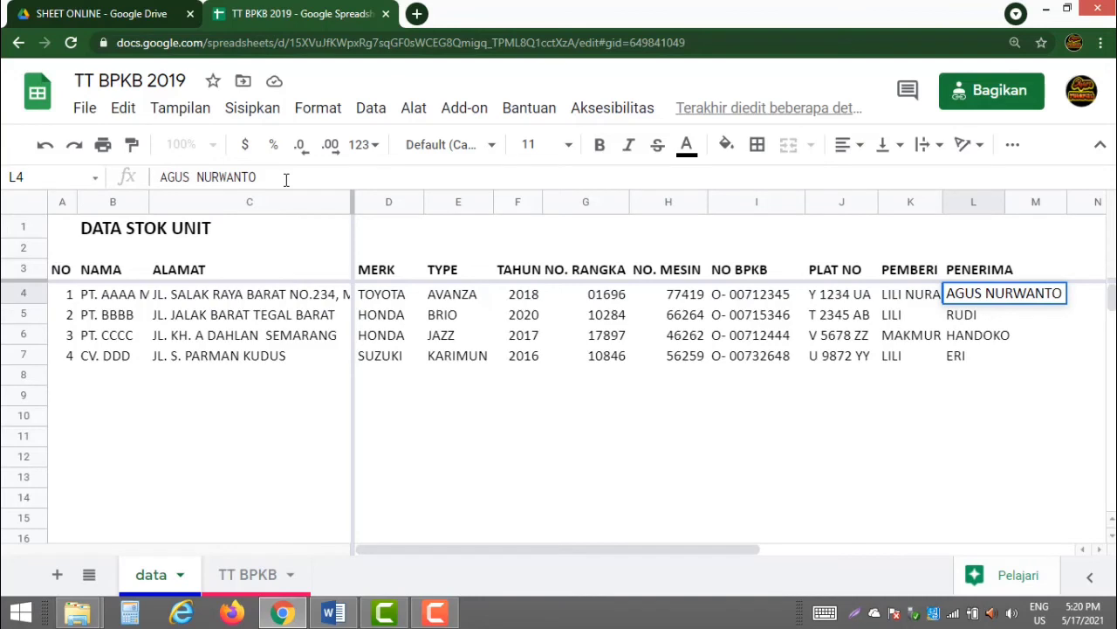
key("Return")
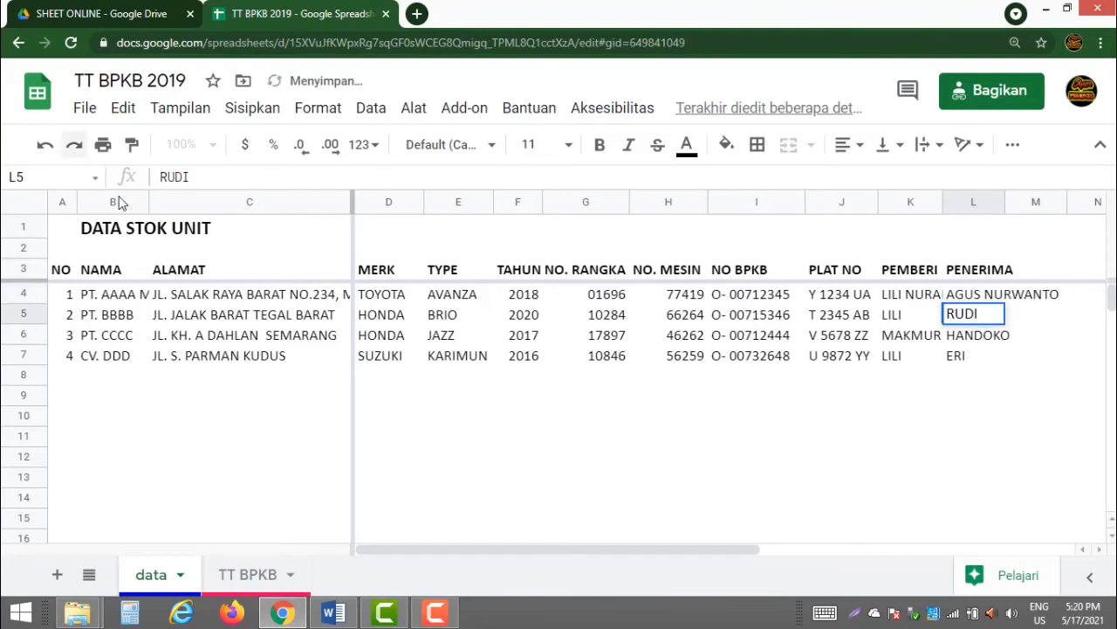
left_click(247, 575)
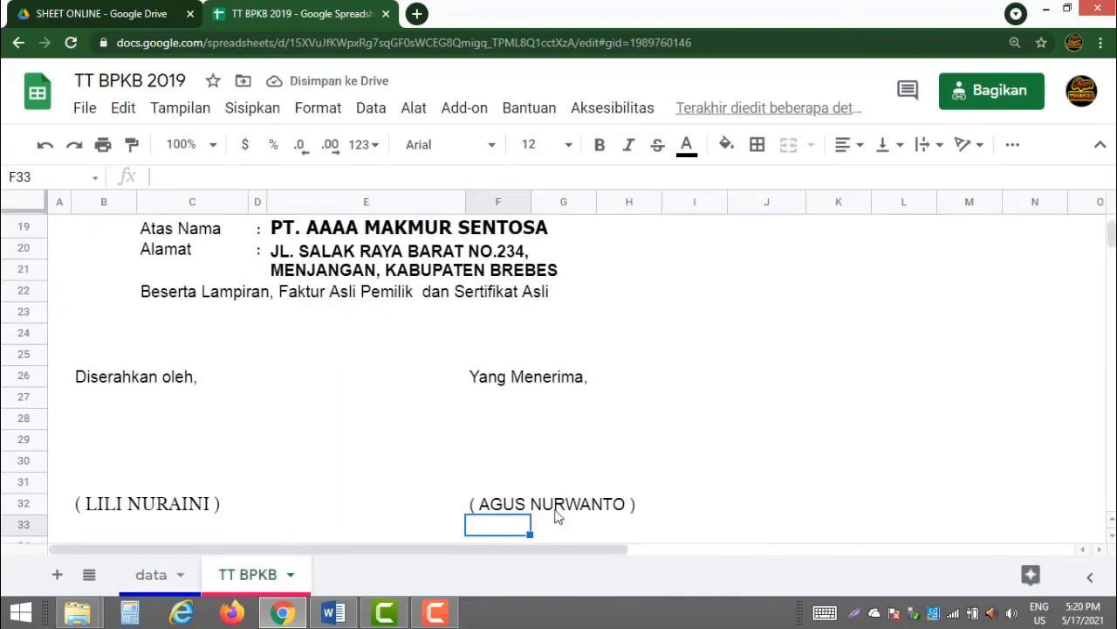
Enter "Jepara, "&today() in cell F24 of TT BPKB, above Yang Menerima
scroll(325, 503, "down", 1)
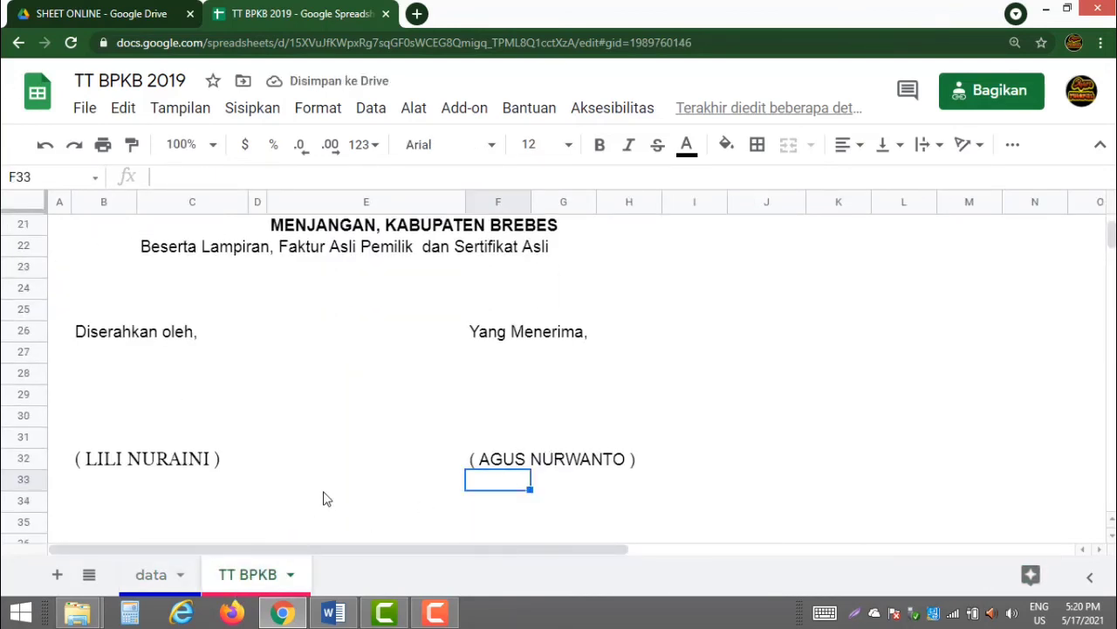
scroll(324, 503, "up", 2)
scroll(328, 495, "down", 4)
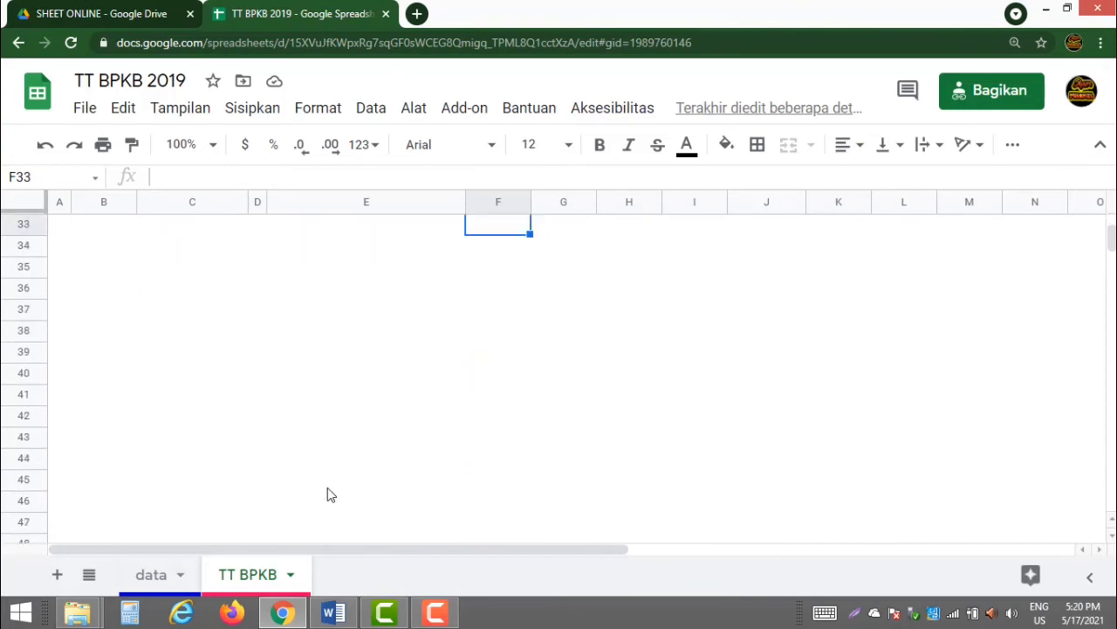
scroll(327, 493, "up", 4)
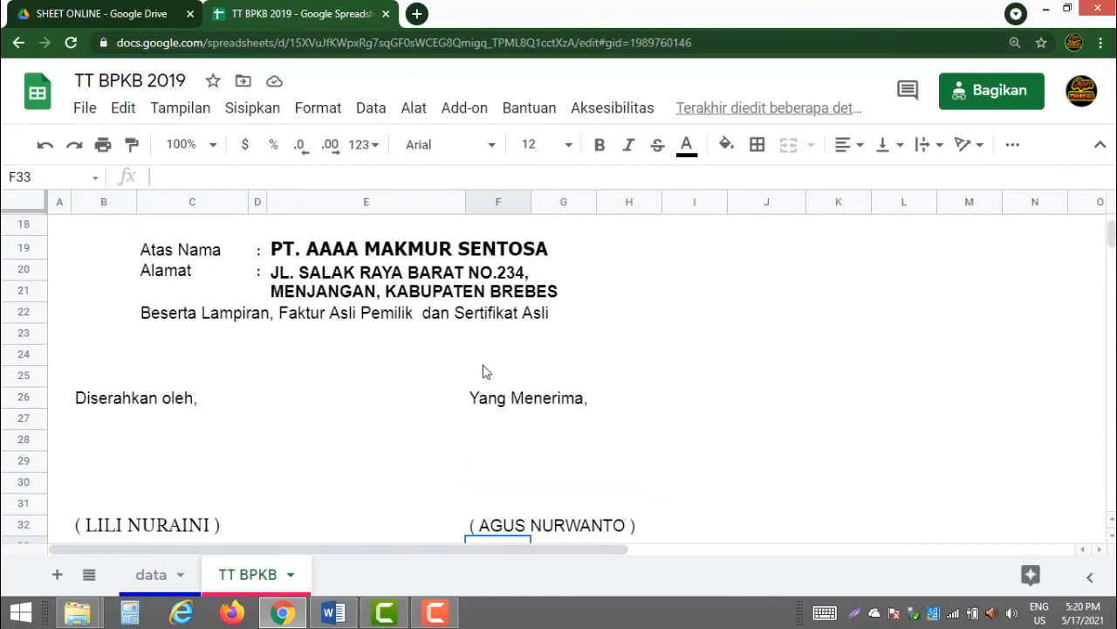
left_click_drag(485, 361, 485, 364)
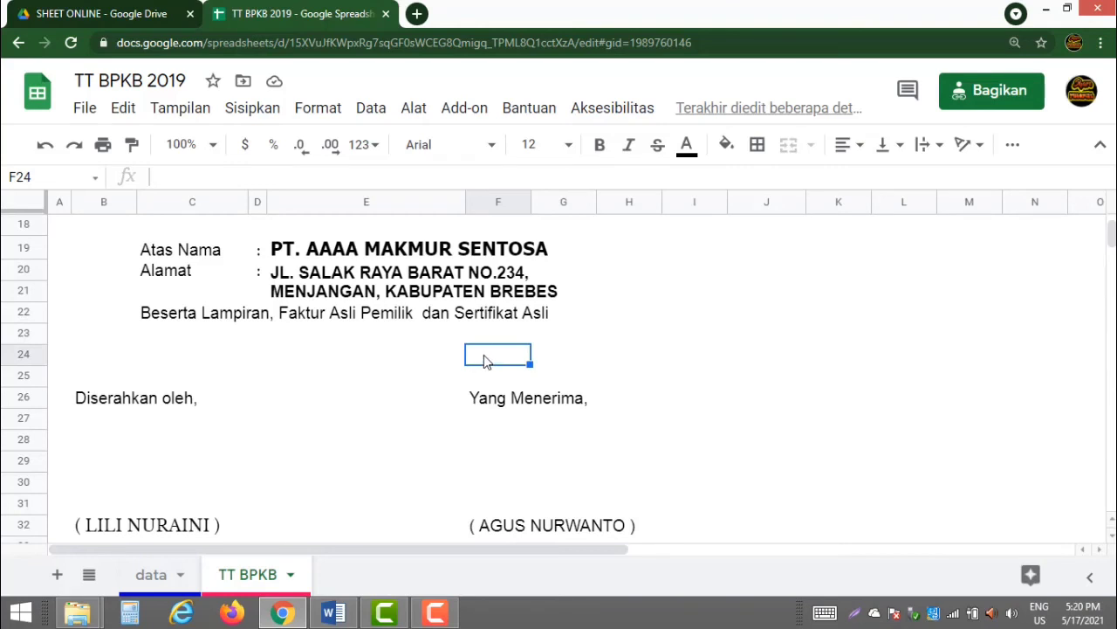
type("\"JEPA")
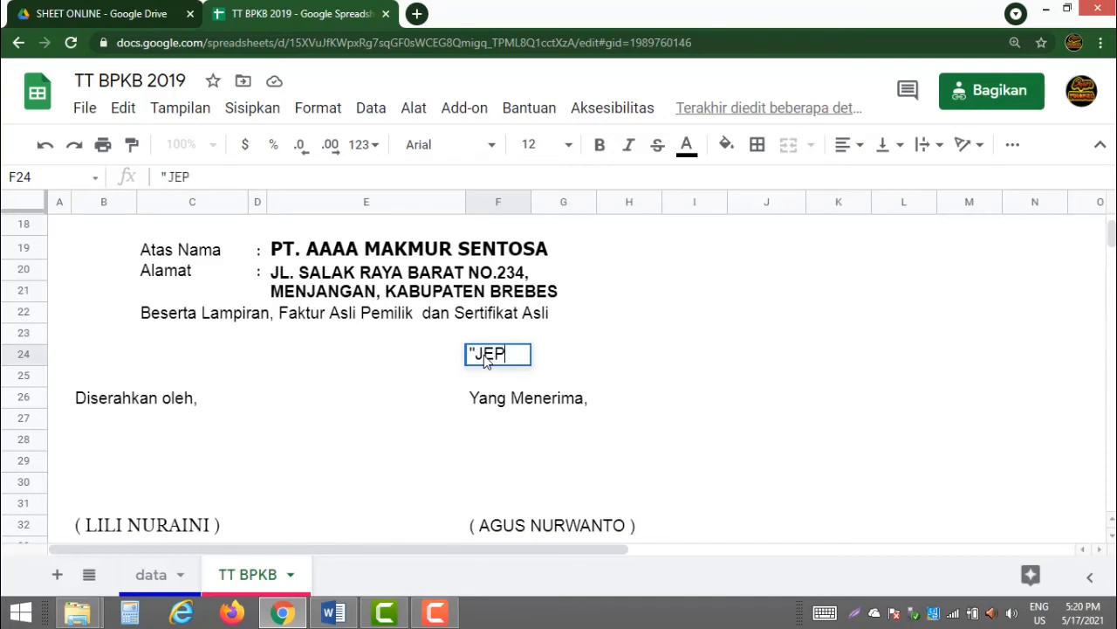
key("BackSpace")
key("BackSpace")
key("BackSpace")
type("epara,")
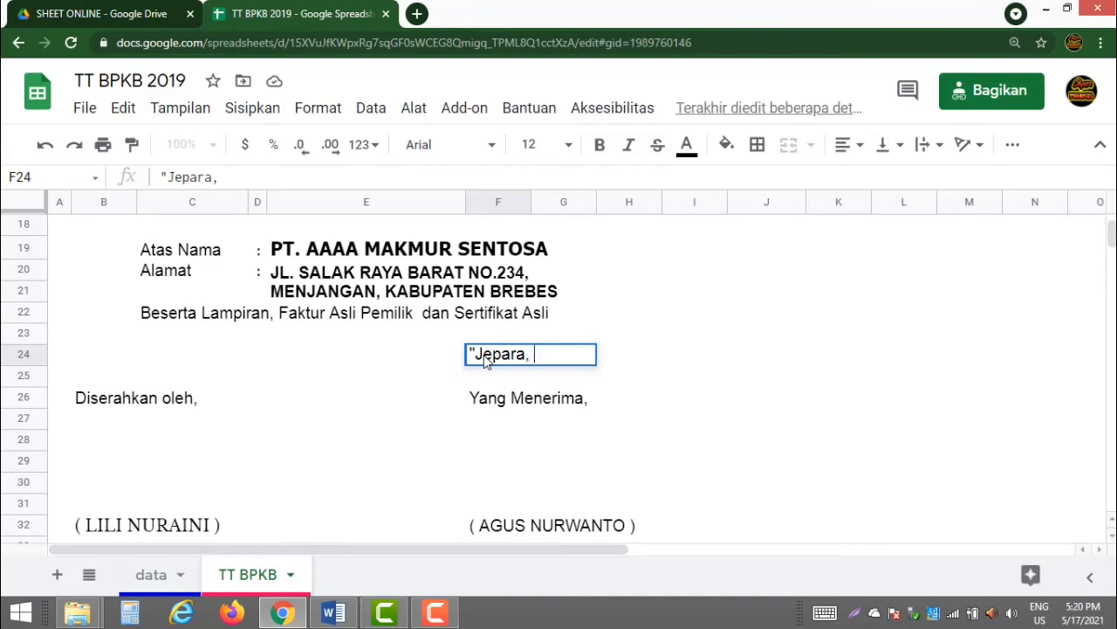
type(" \"&today()")
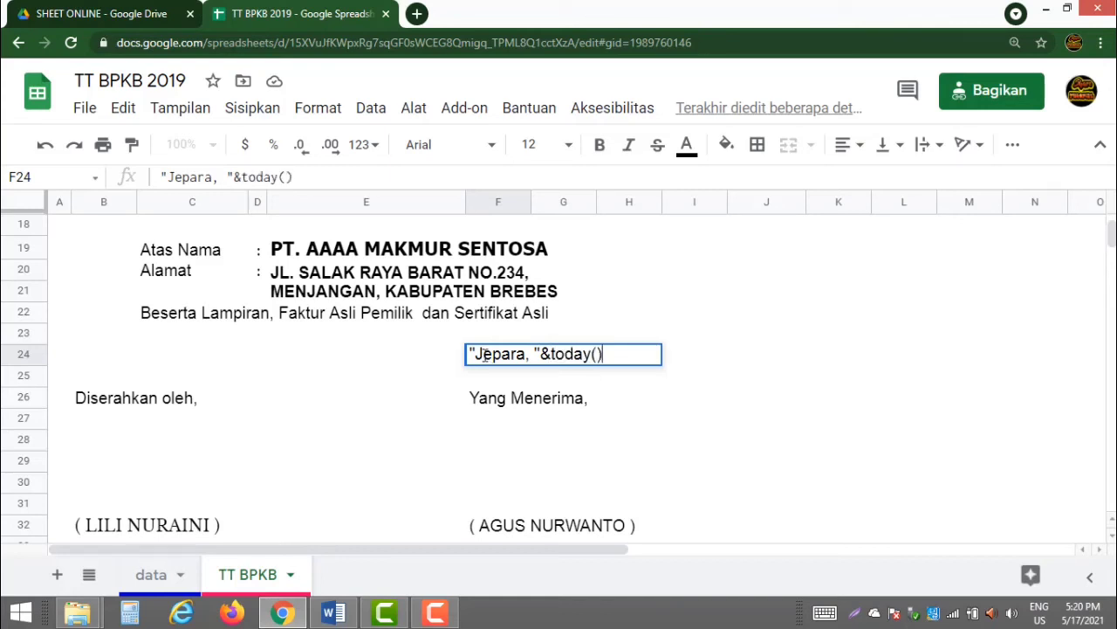
key("Return")
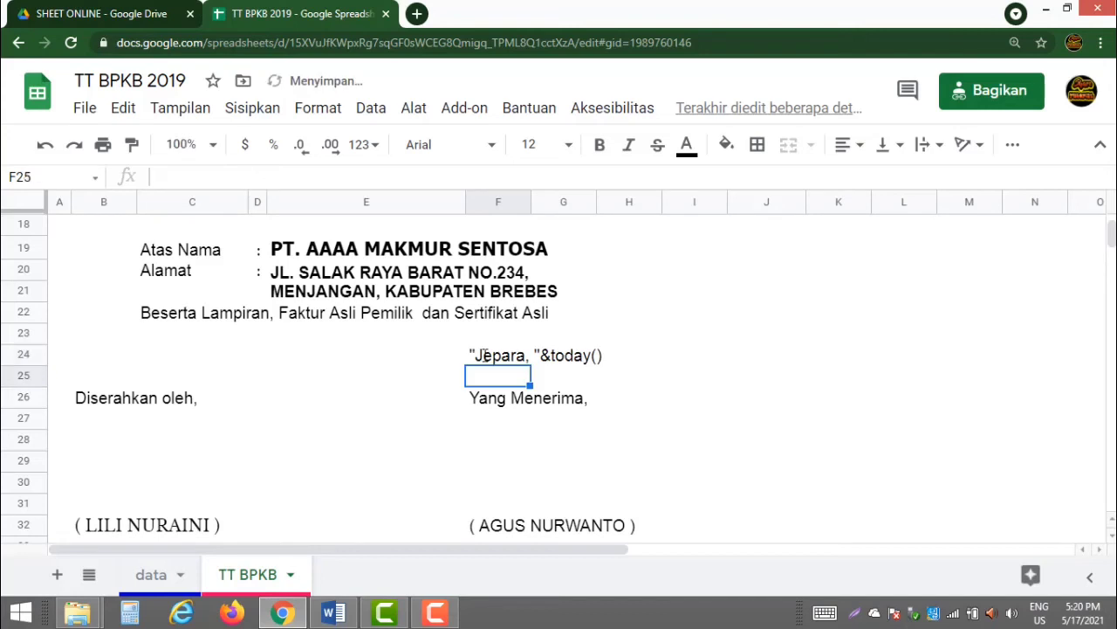
Insert an equals sign at the start of F24 so it reads ="Jepara, "&today()
left_click(548, 362)
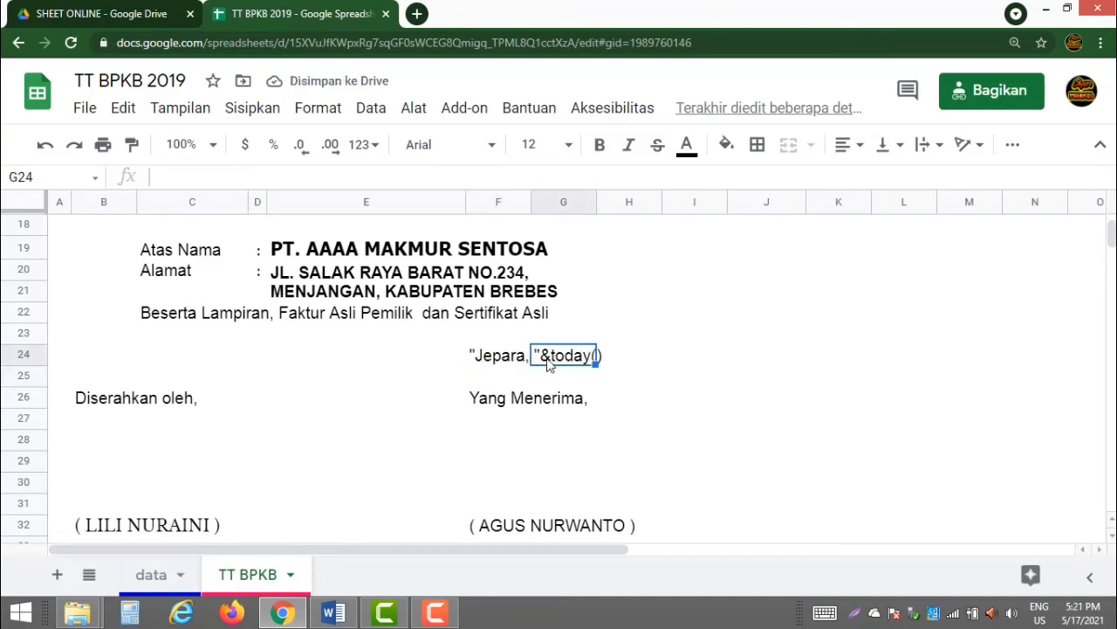
left_click(479, 358)
double_click(472, 358)
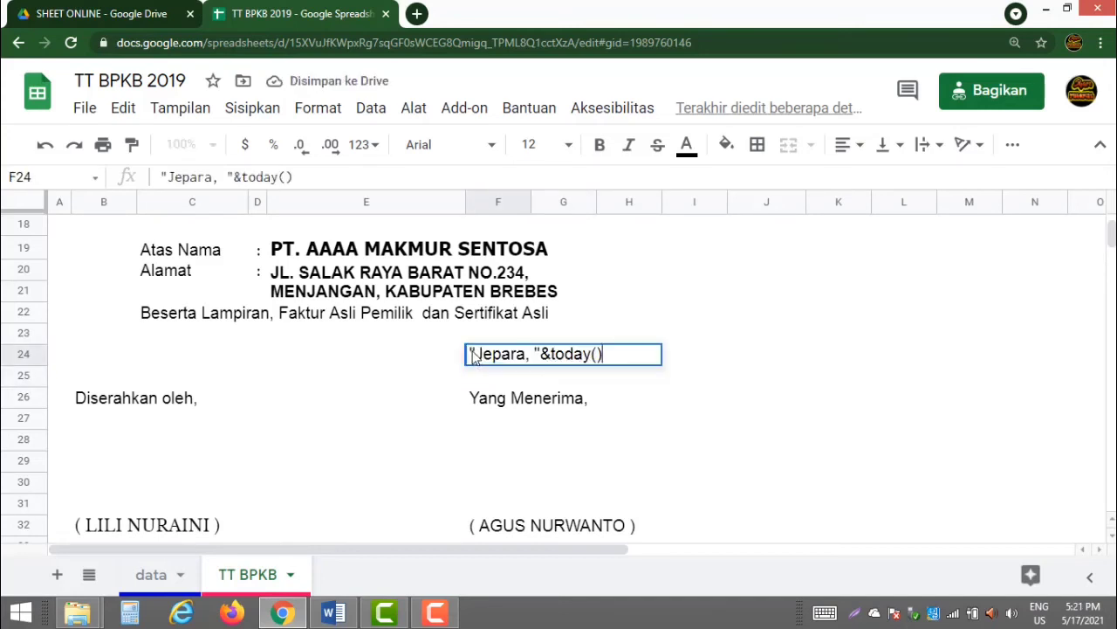
left_click(471, 357)
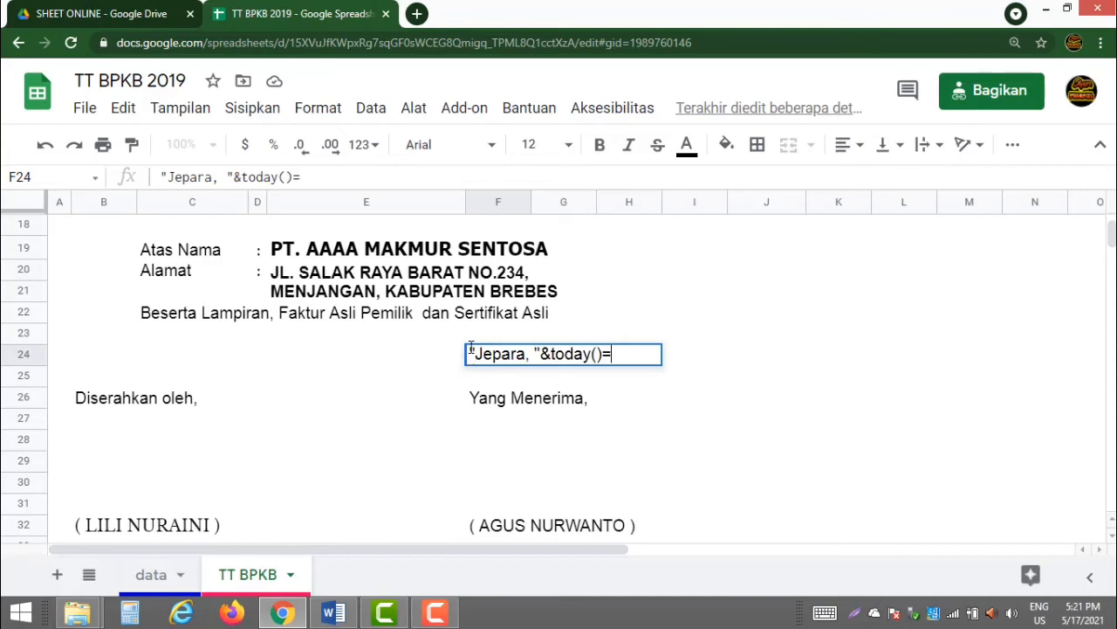
key("BackSpace")
double_click(472, 354)
left_click(472, 353)
type("=")
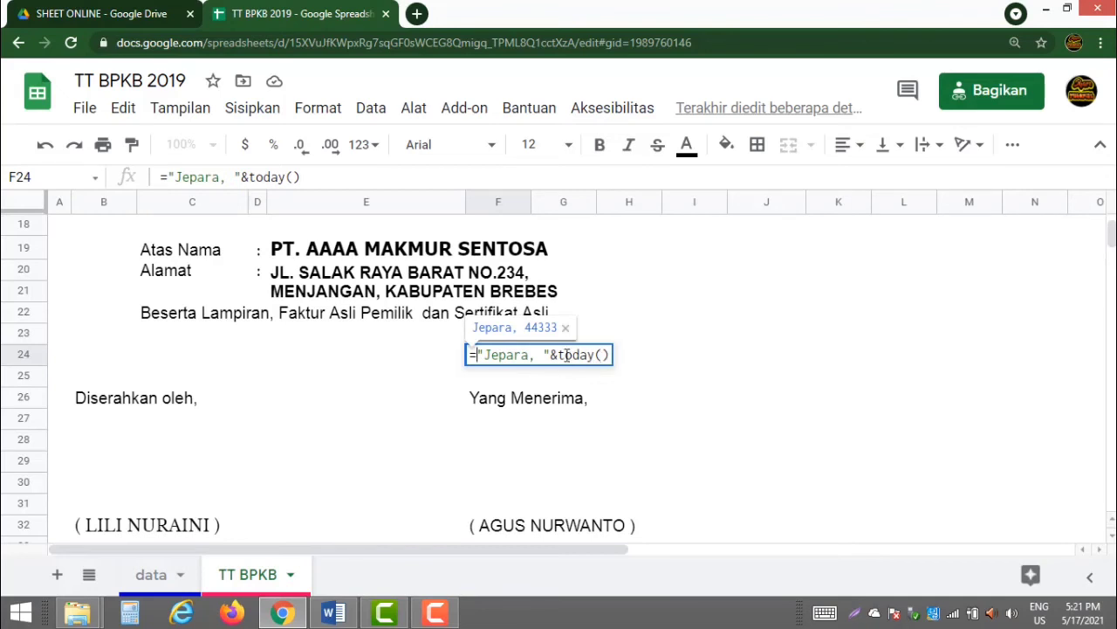
Wrap today() in F24 with TEXT and the format "DD MMM YYYY", giving ="Jepara, "&TEXT(today(),"DD MMM YYYY")
left_click(560, 354)
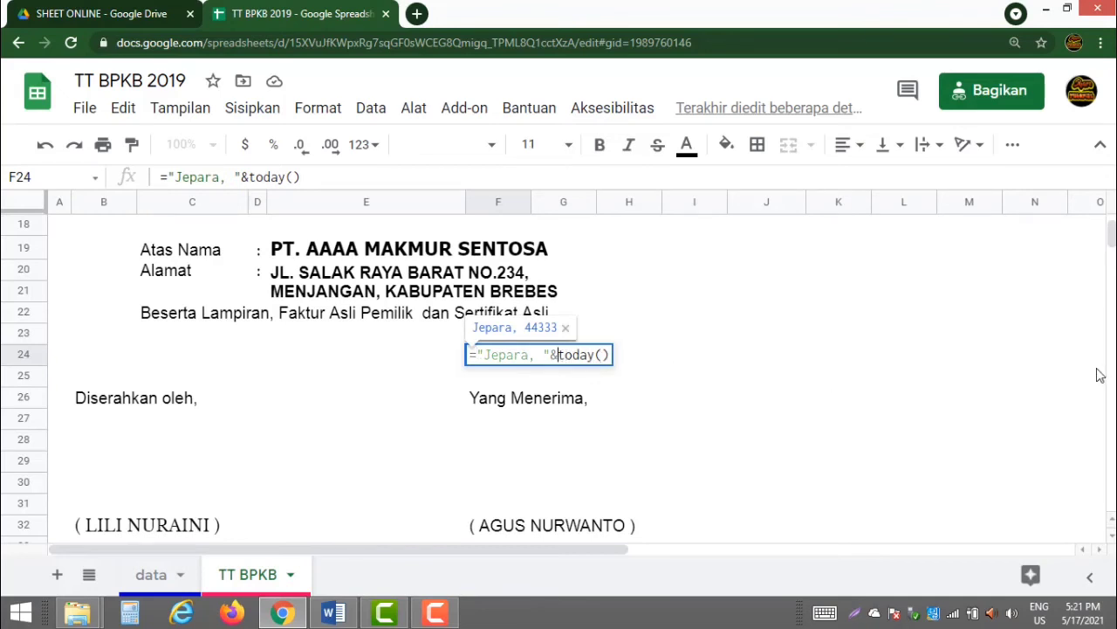
type("TEXT")
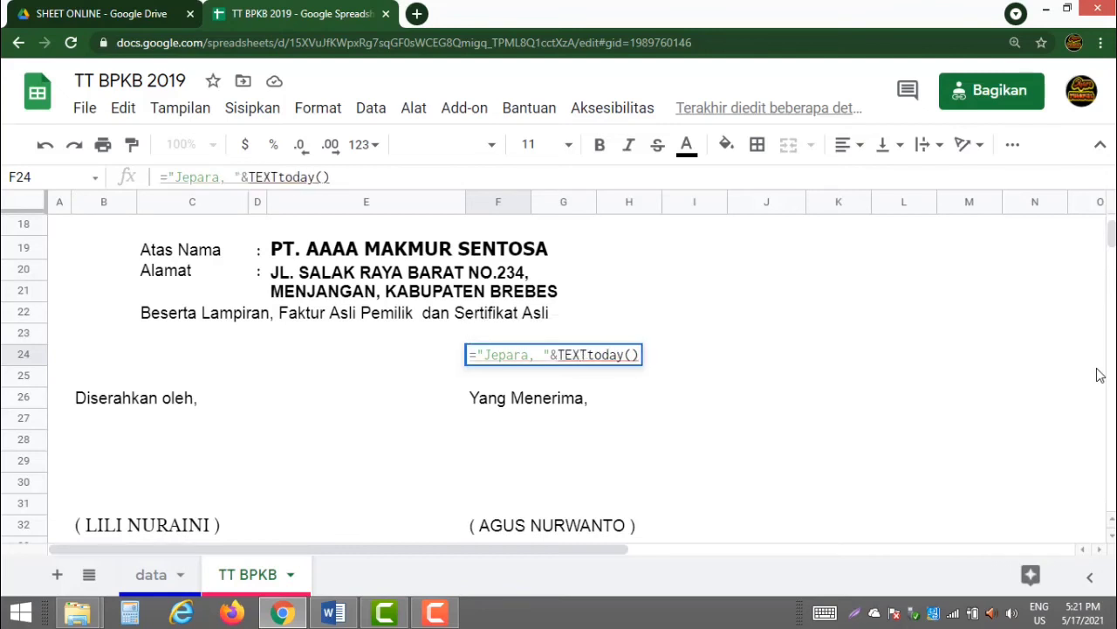
type("(")
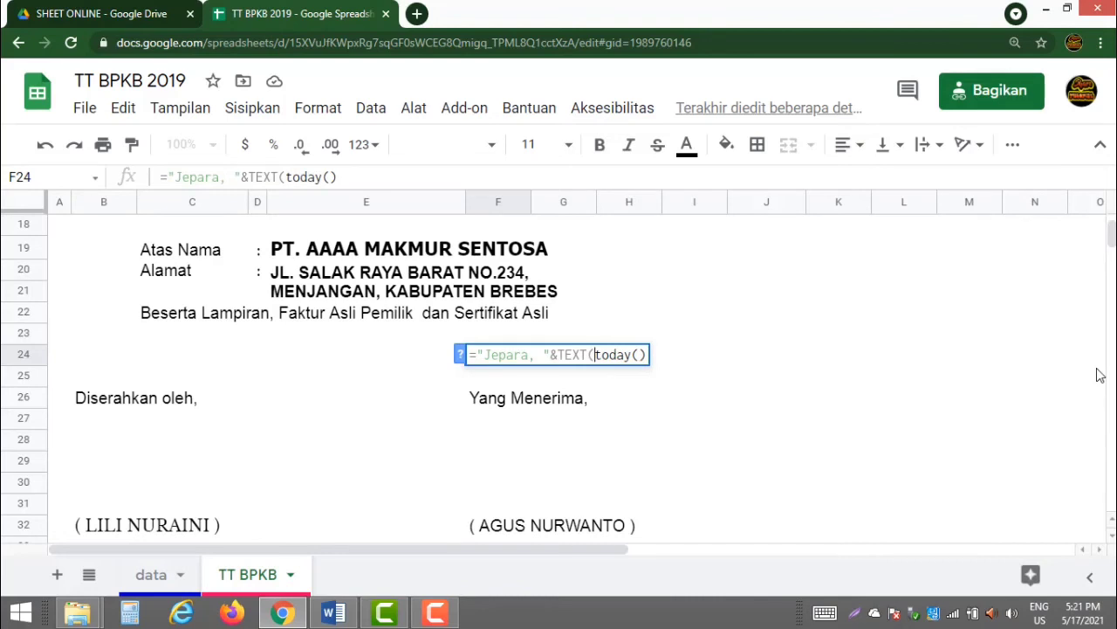
left_click(646, 354)
type(",")
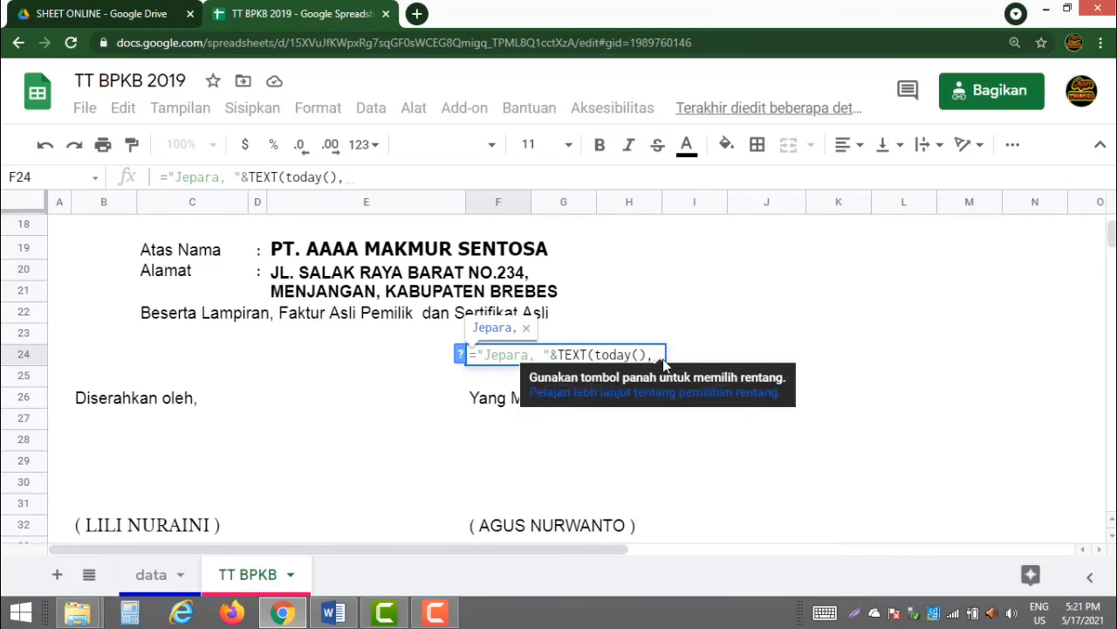
type("\"")
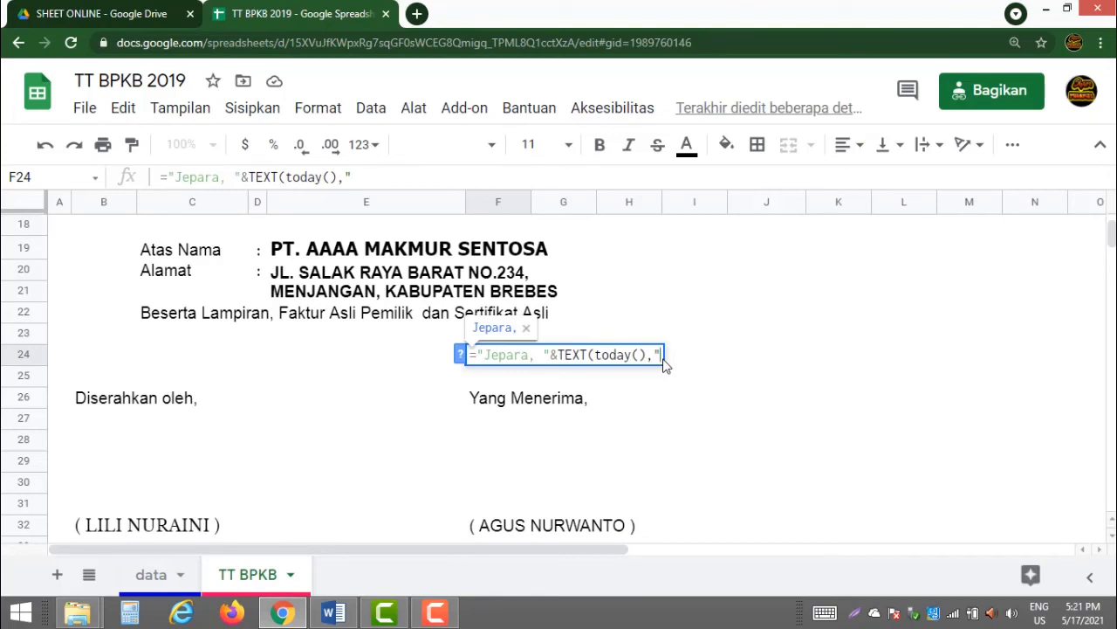
type("DD MMM")
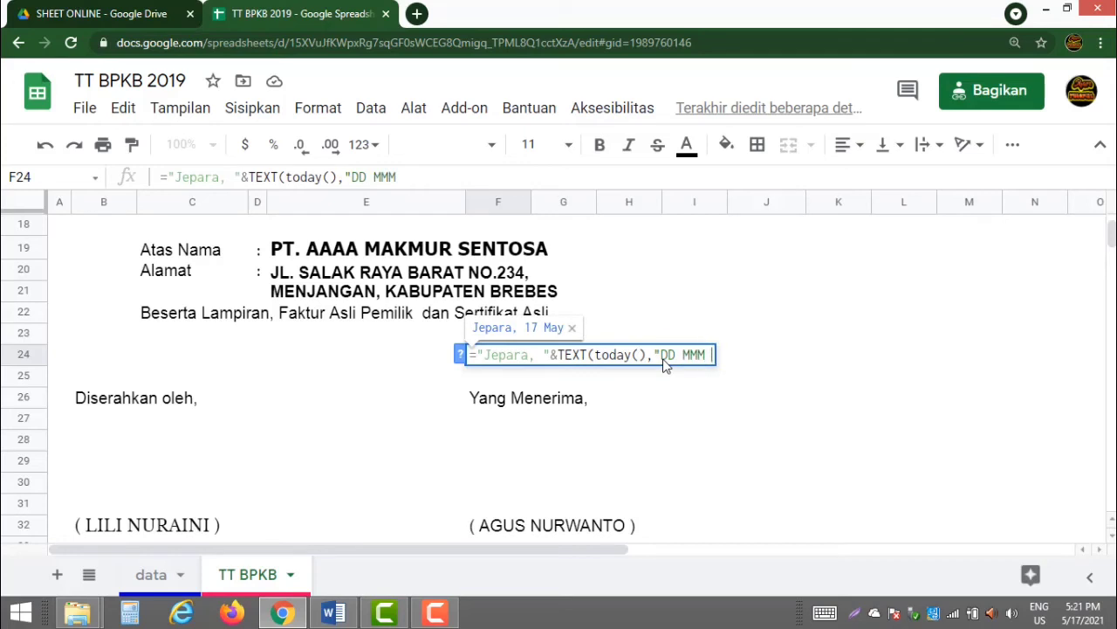
type(" YYYY")
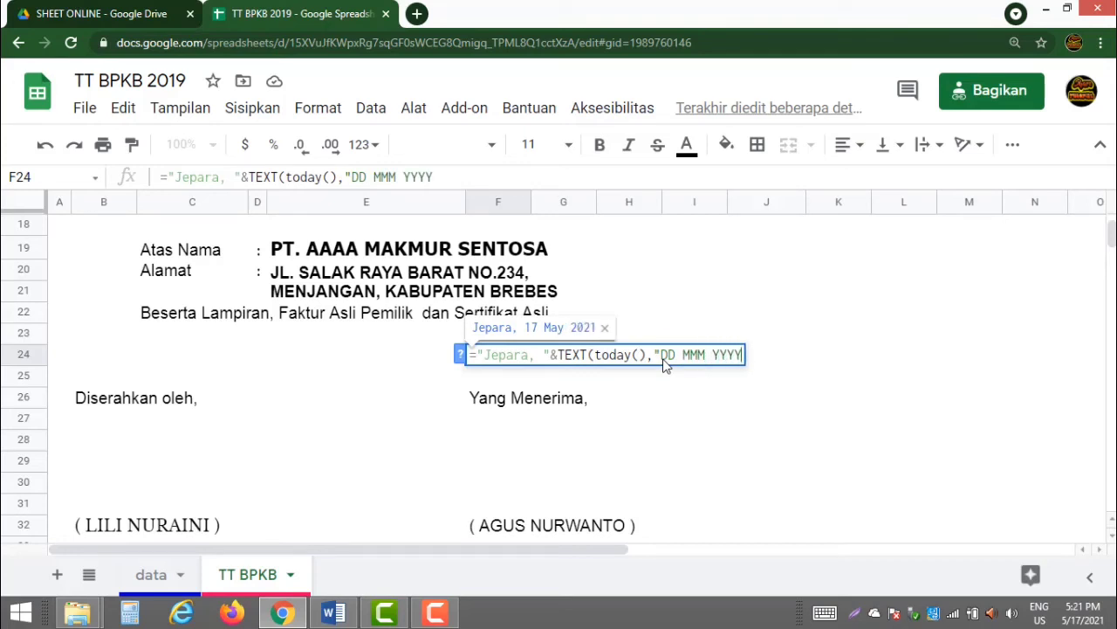
type("\")")
key("Return")
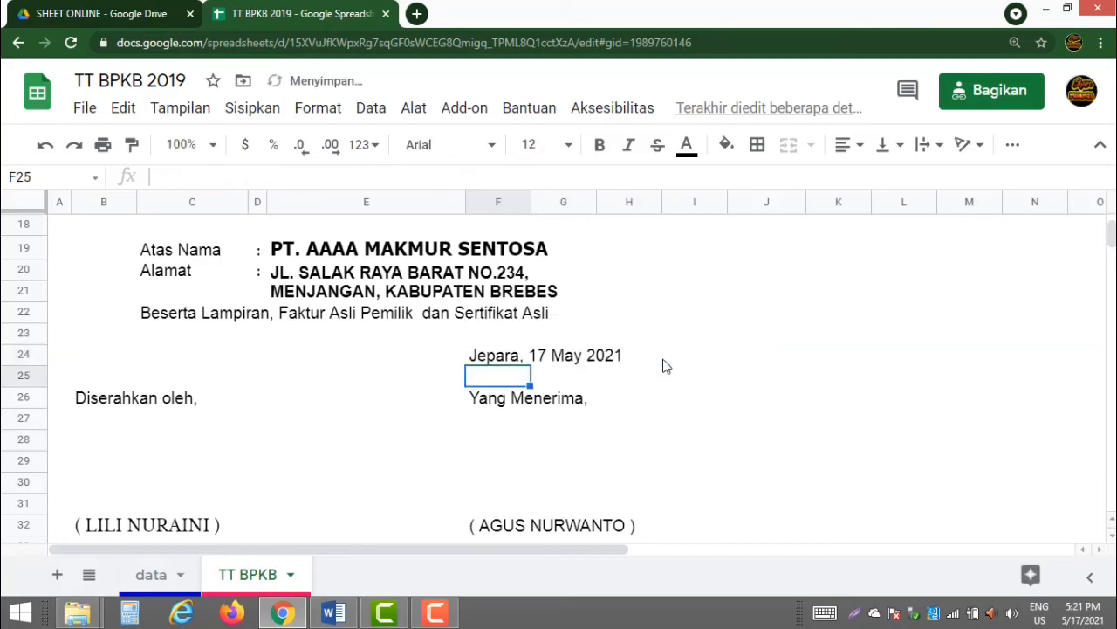
left_click(487, 357)
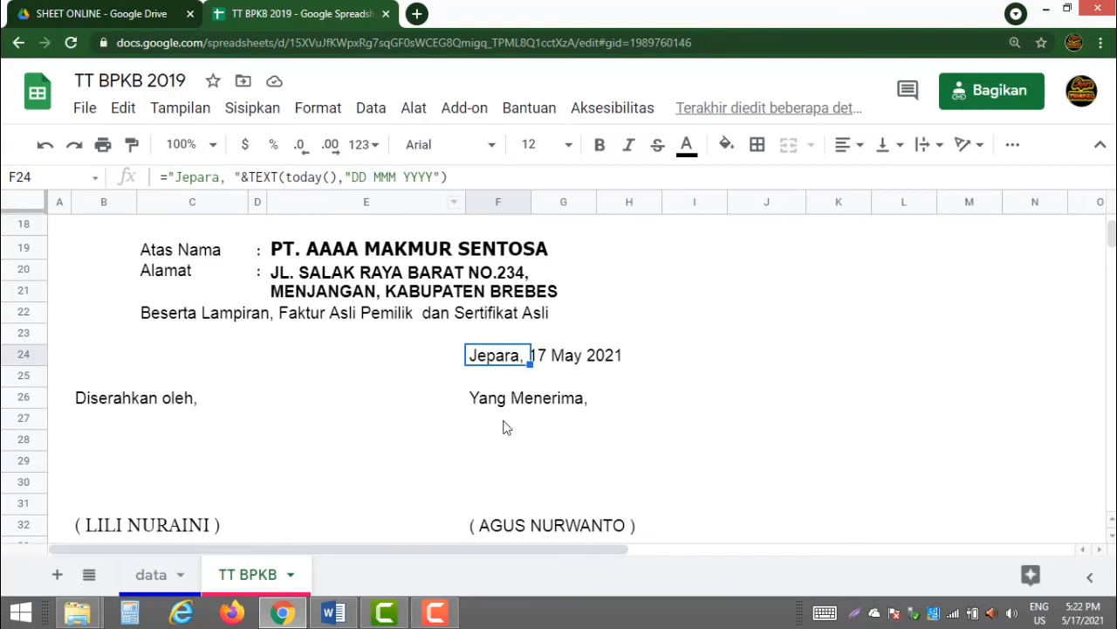
Review the receipt up to the record number in cell B1 of TT BPKB and reduce the browser zoom two levels
scroll(340, 421, "up", 5)
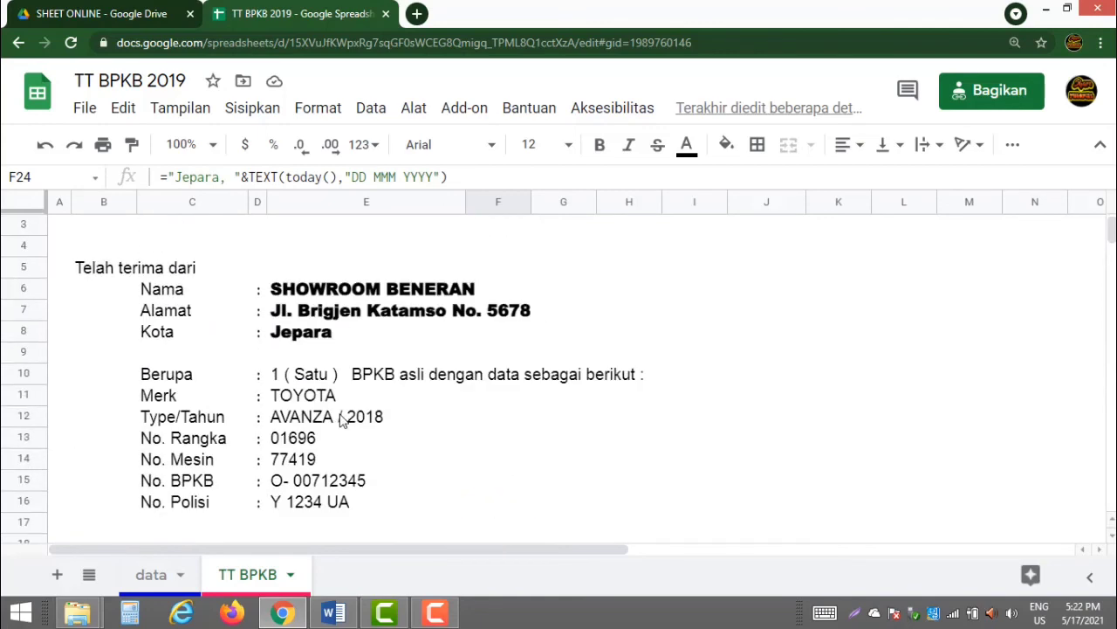
scroll(341, 421, "up", 1)
scroll(341, 421, "down", 3)
scroll(341, 421, "up", 3)
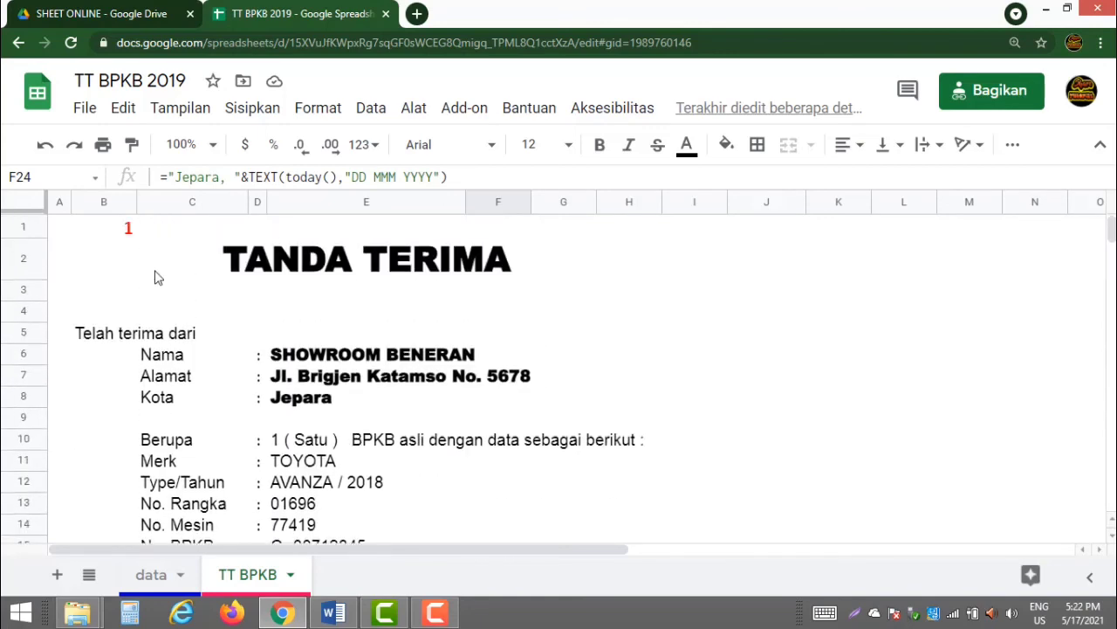
left_click(121, 228)
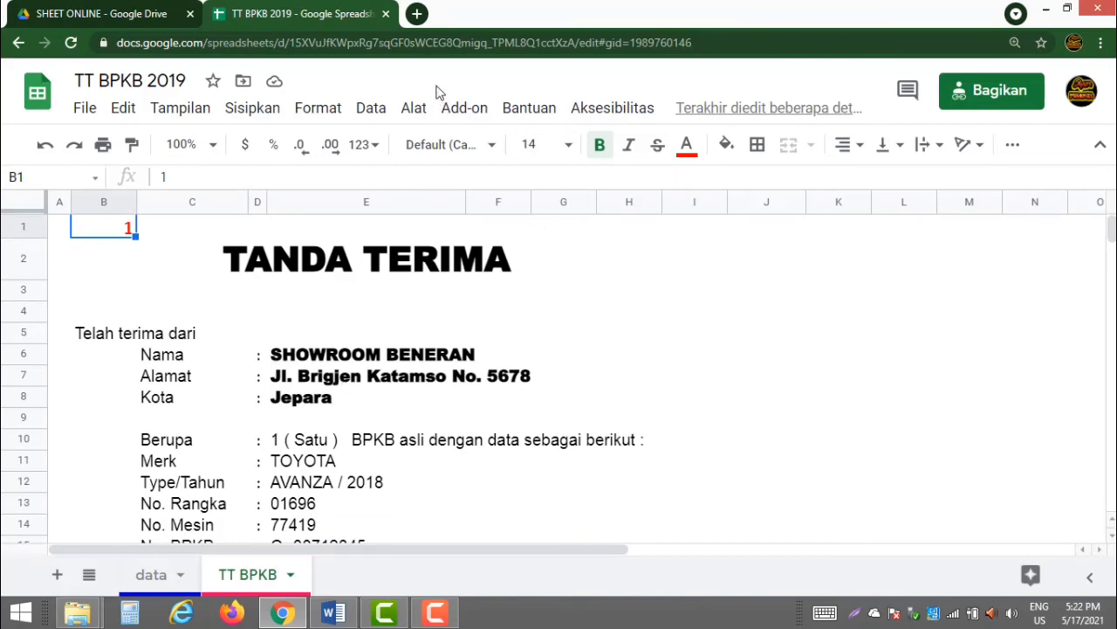
key("ctrl+minus")
key("ctrl+minus")
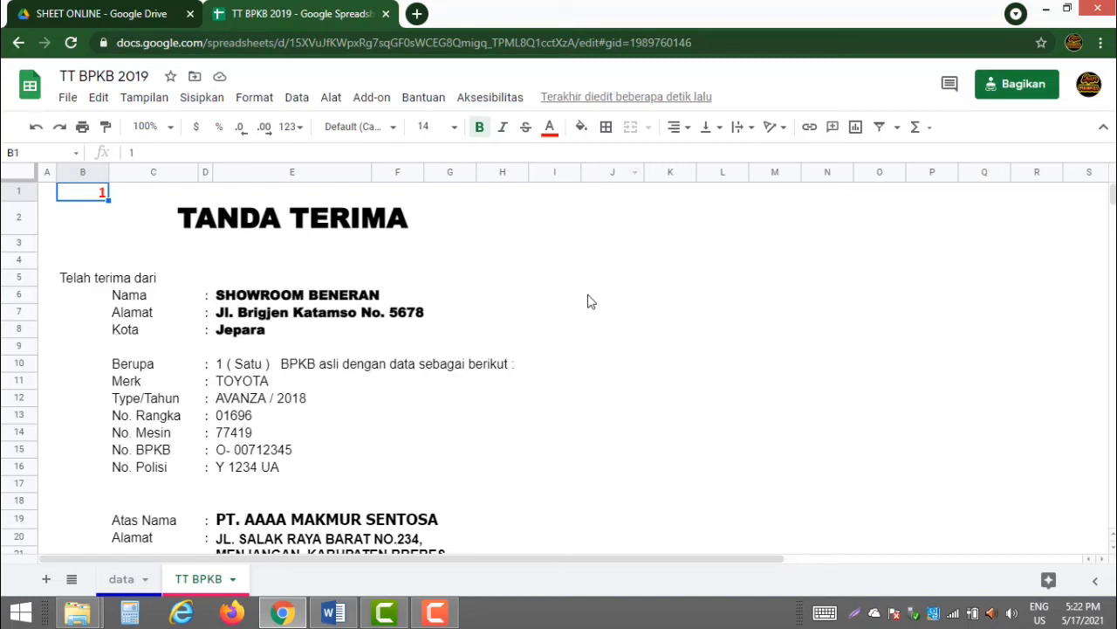
Show the spreadsheet in full screen view and dismiss the notice about hidden controls
left_click(69, 99)
mouse_move(164, 104)
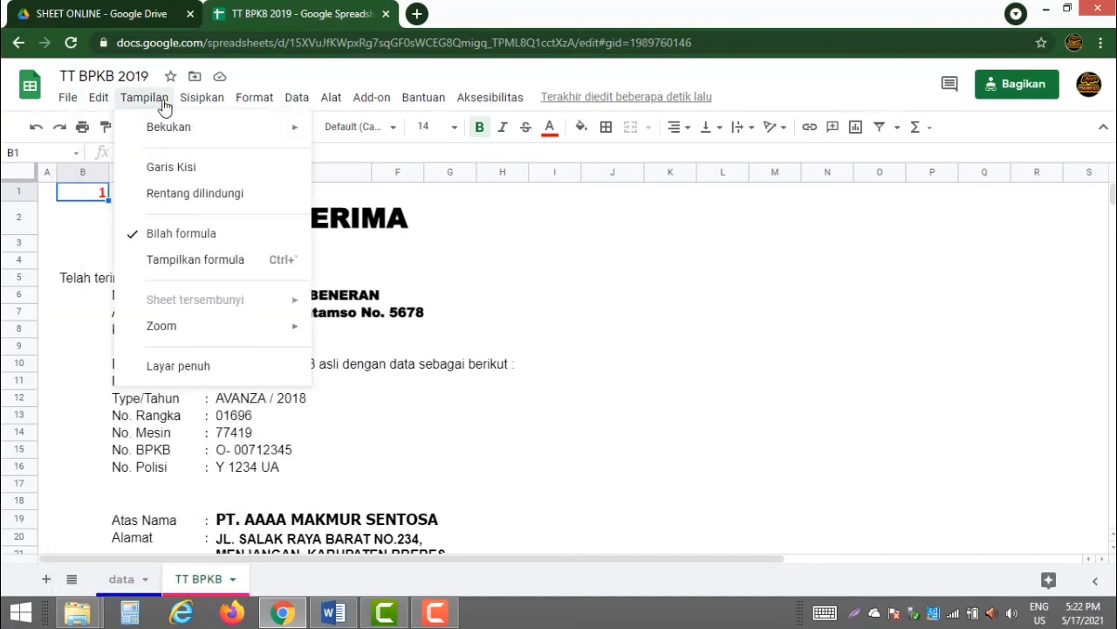
left_click(185, 367)
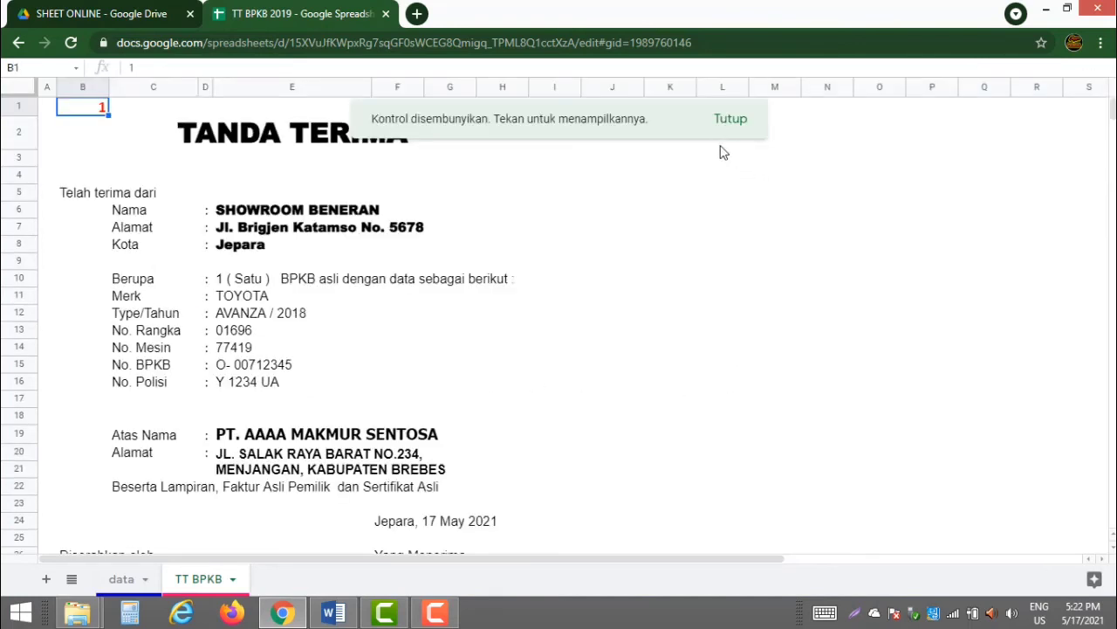
left_click(719, 194)
left_click(731, 123)
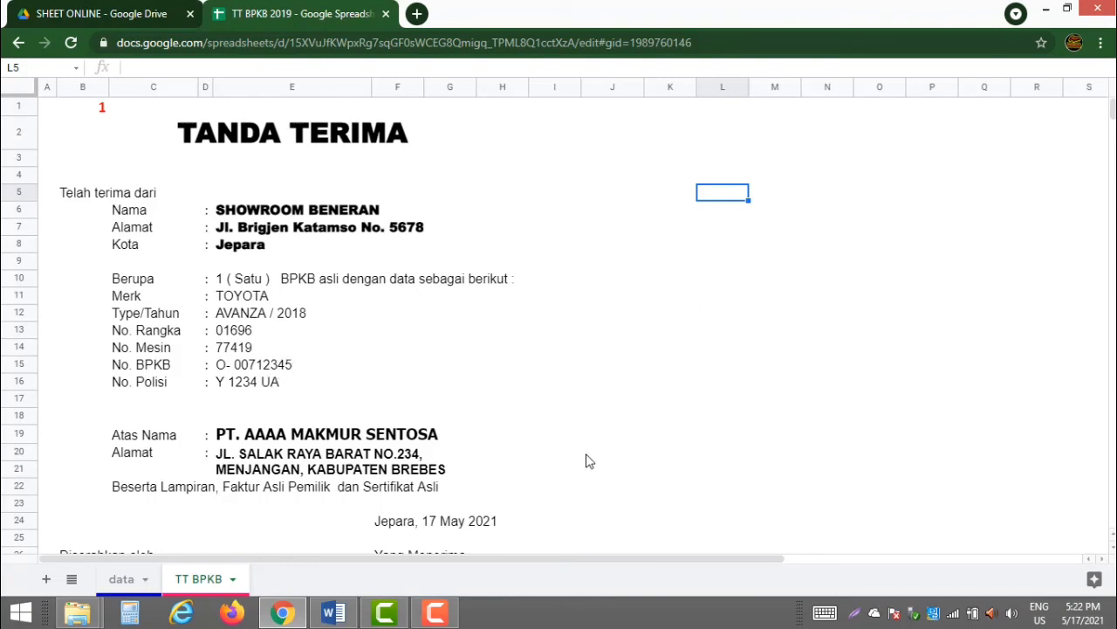
Set the record number in B1 of TT BPKB to 2 and check the receipt down to the signatures
left_click(91, 110)
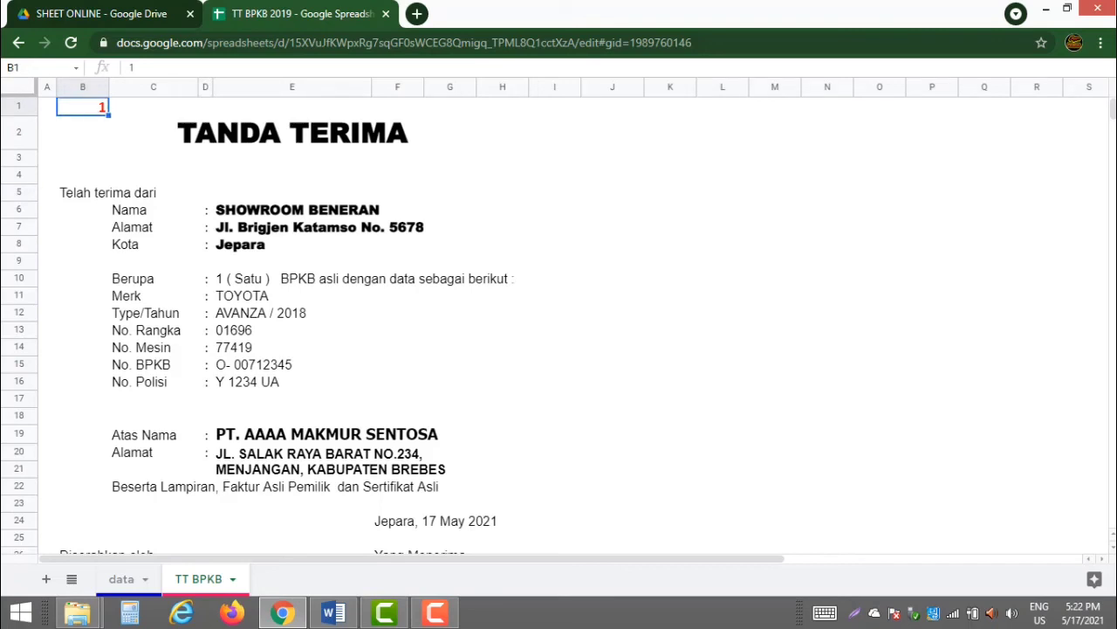
type("2")
key("Return")
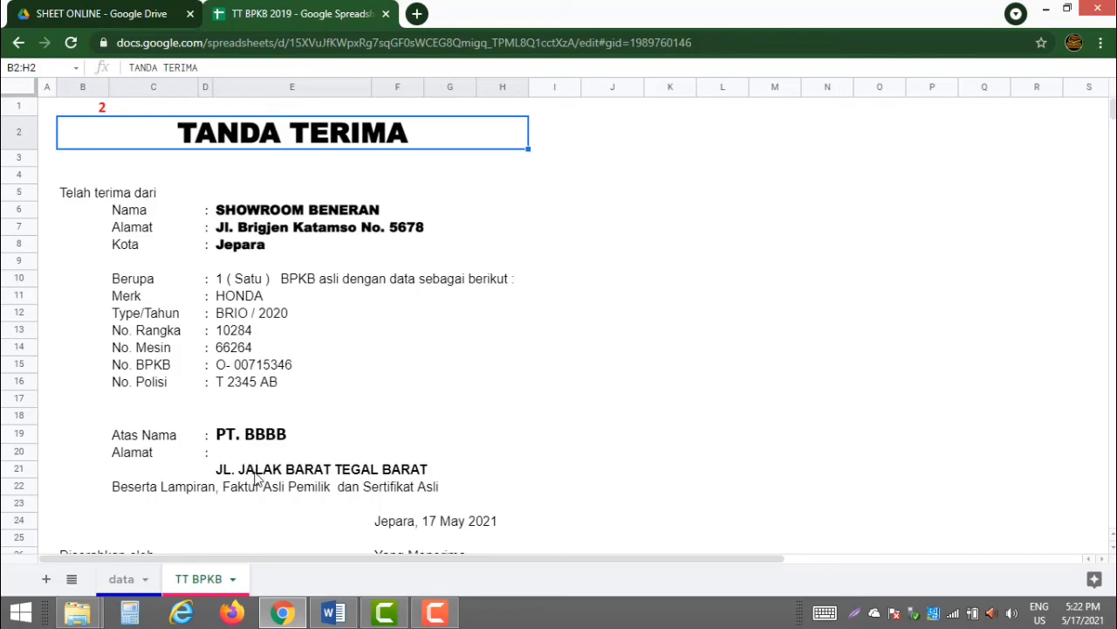
scroll(244, 494, "down", 5)
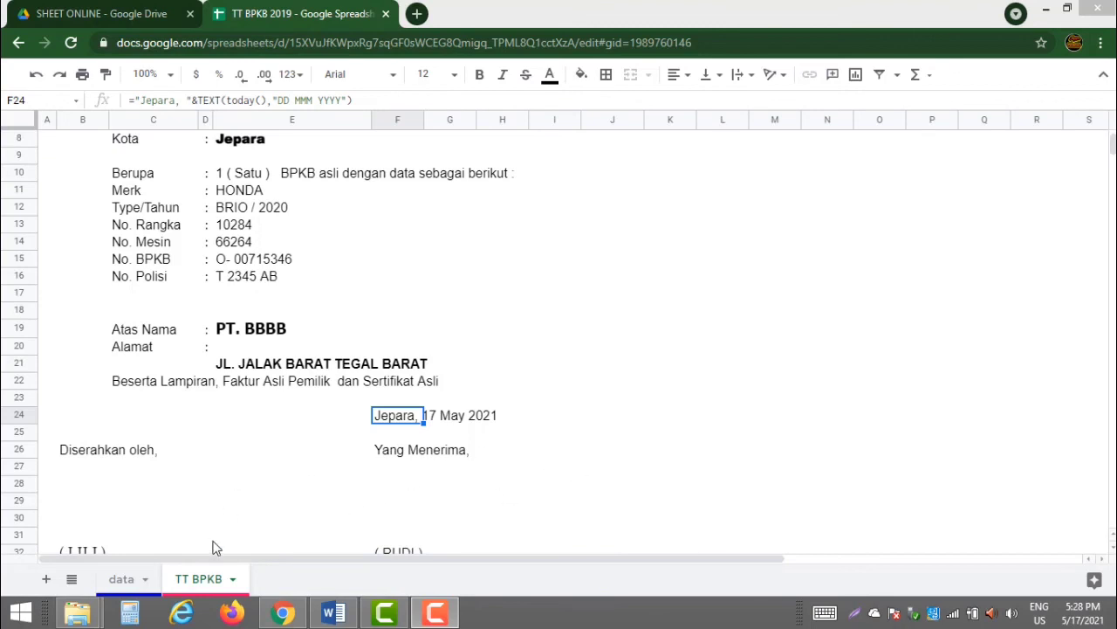
Add a blank sheet to the workbook, look over the data sheet's records and return to TT BPKB
left_click(46, 580)
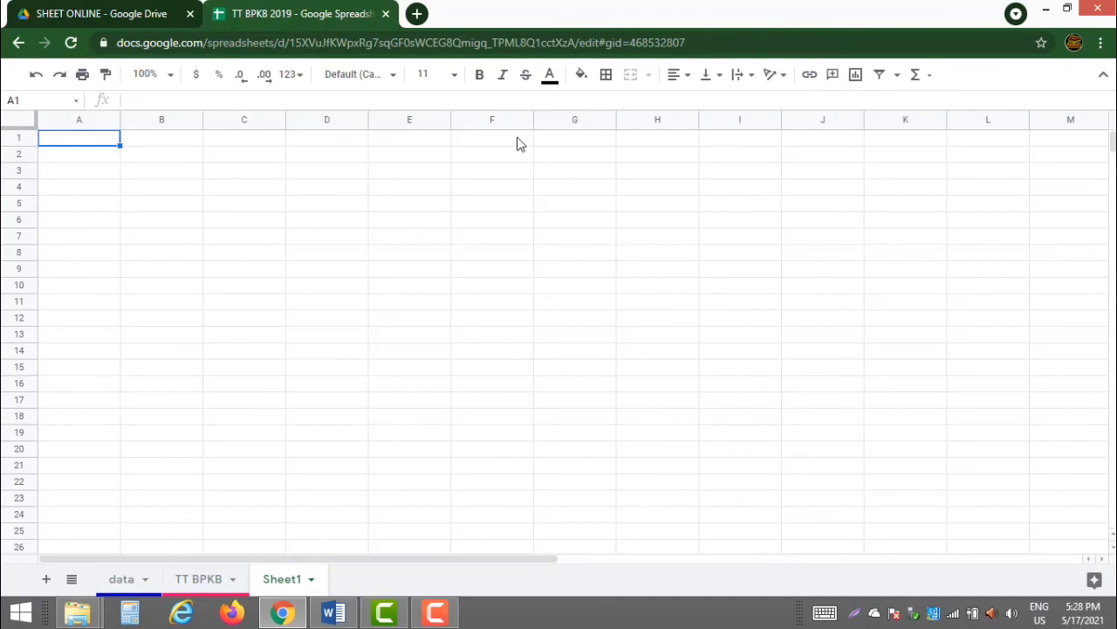
left_click(123, 580)
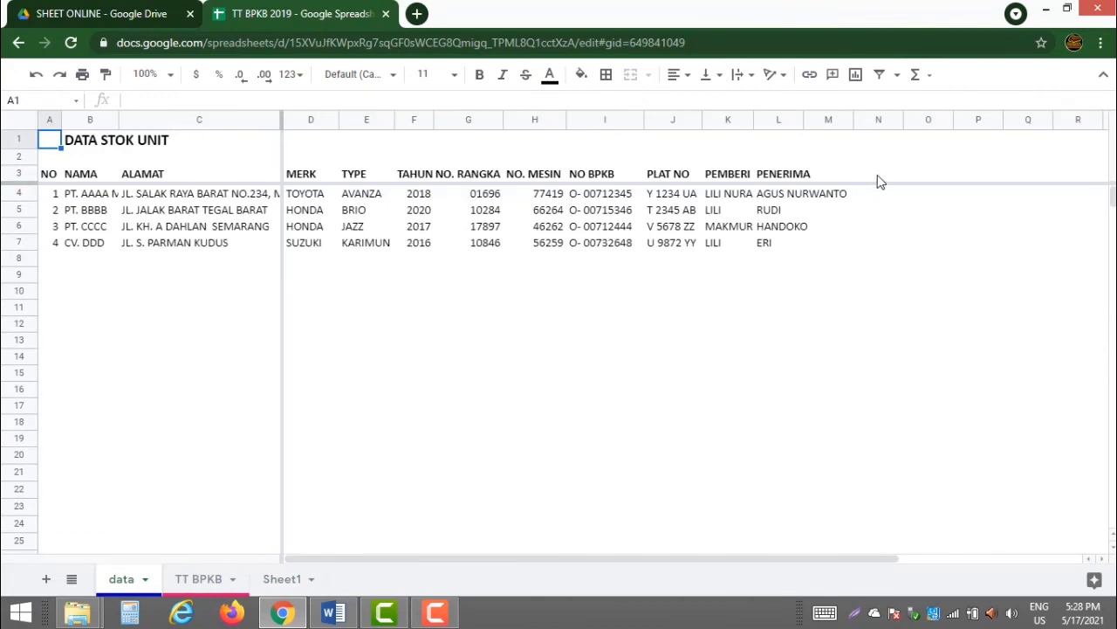
left_click(869, 179)
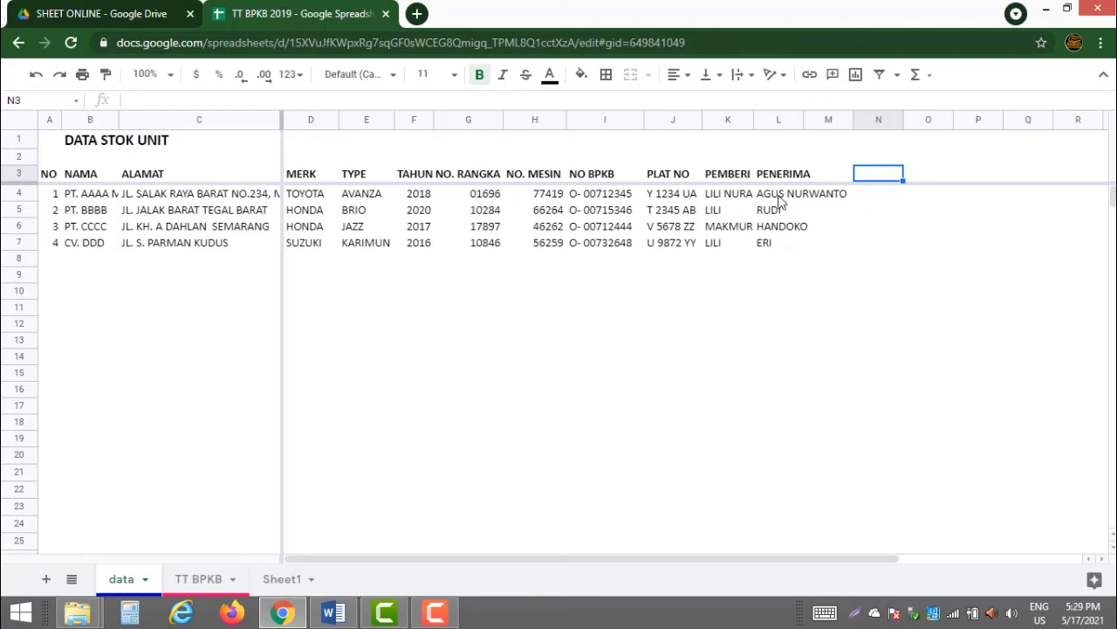
left_click(210, 580)
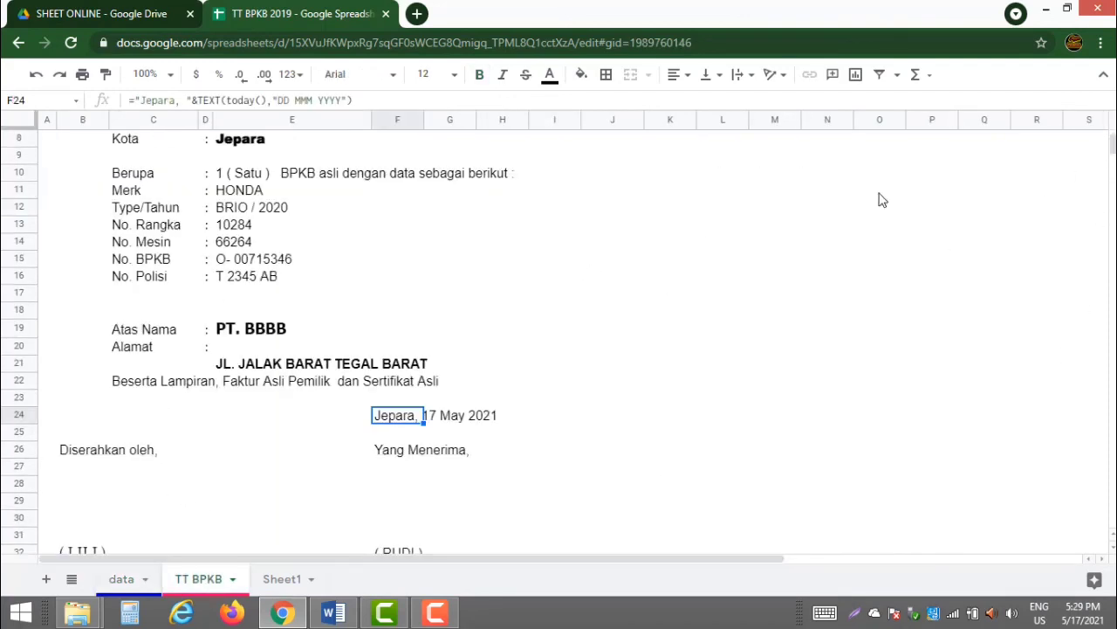
left_click(277, 580)
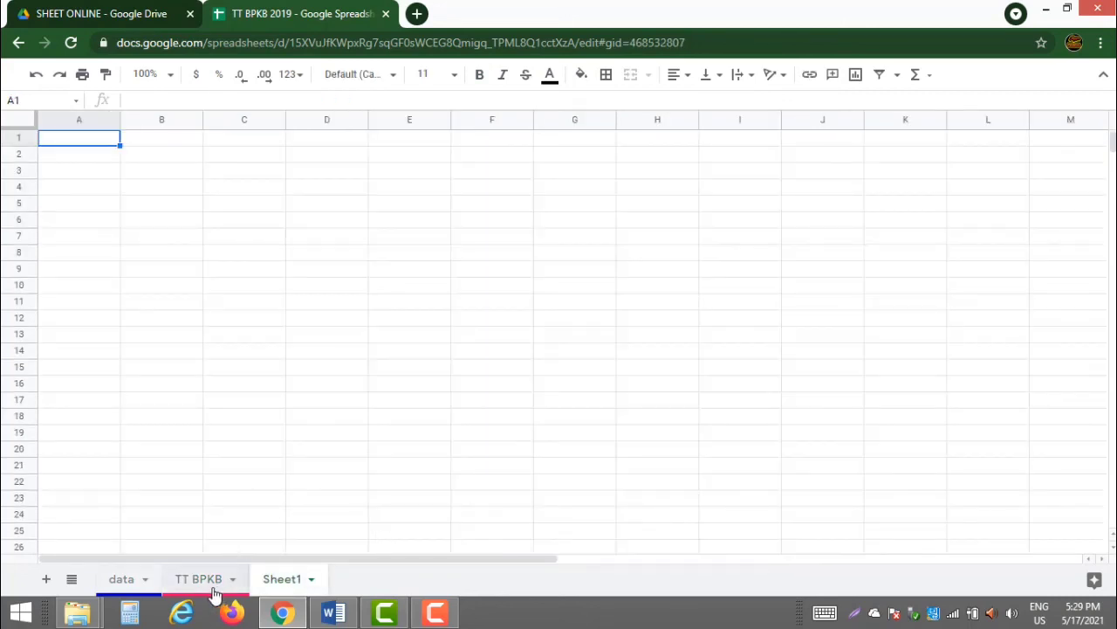
left_click(210, 581)
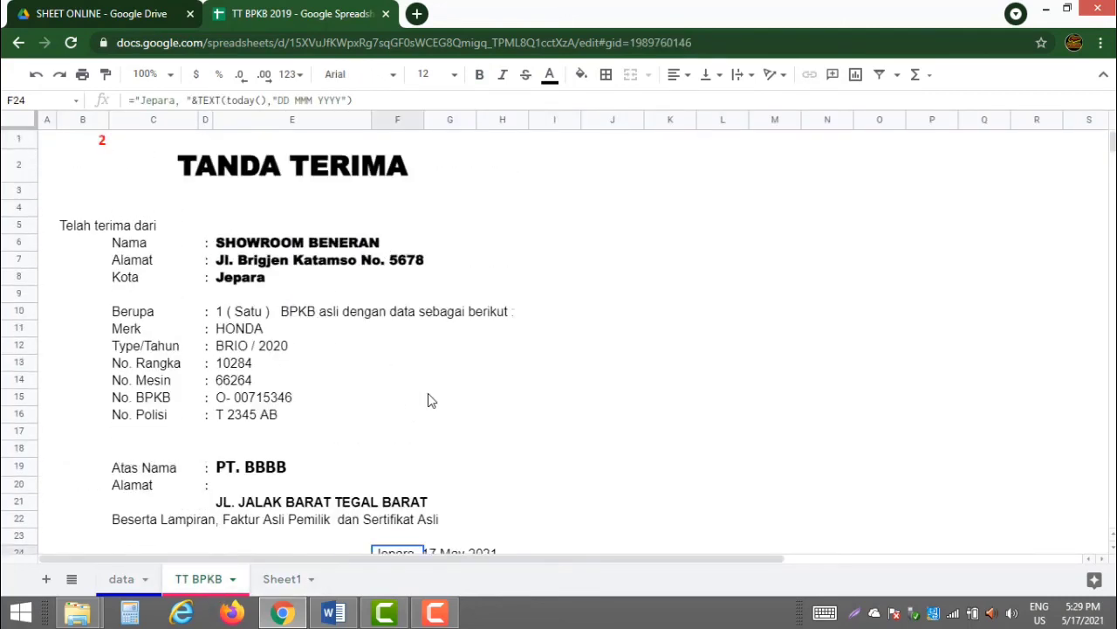
Set the record number in B1 of TT BPKB to 3
left_click(98, 142)
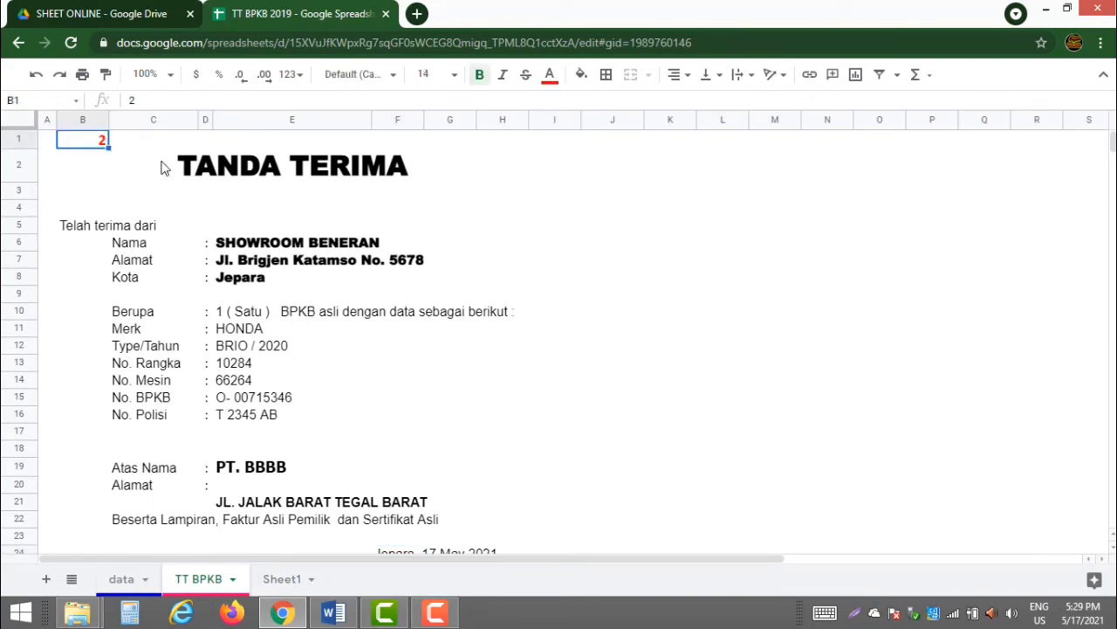
type("3")
key("Return")
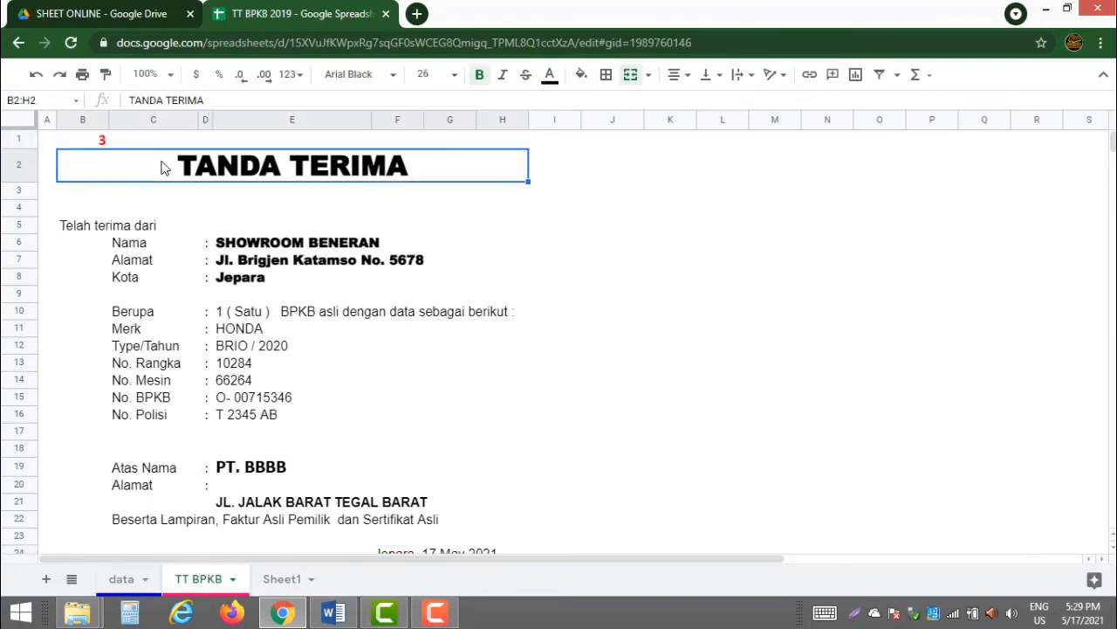
Set the record number in B1 of TT BPKB to 4 and check the receipt's vehicle, owner and signatory details
left_click(100, 142)
type("4")
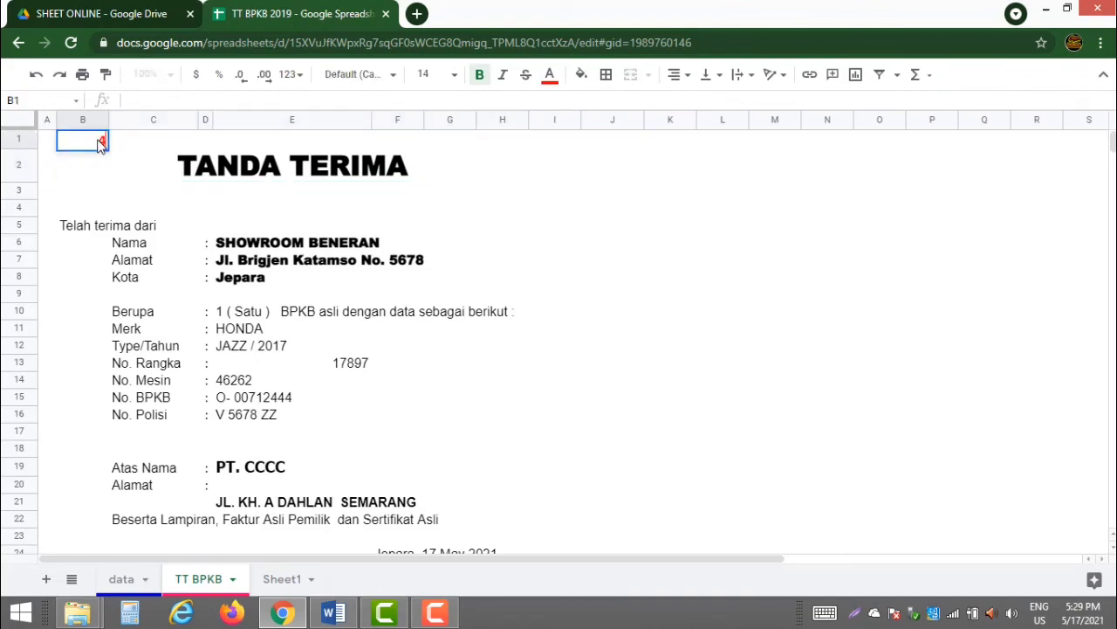
key("Return")
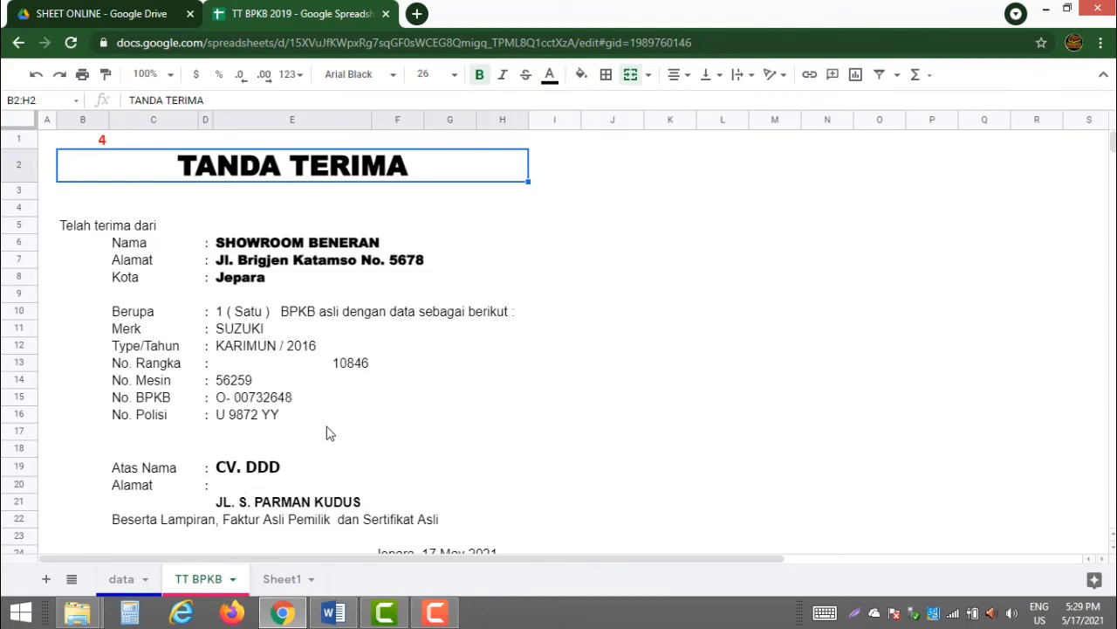
scroll(326, 422, "down", 4)
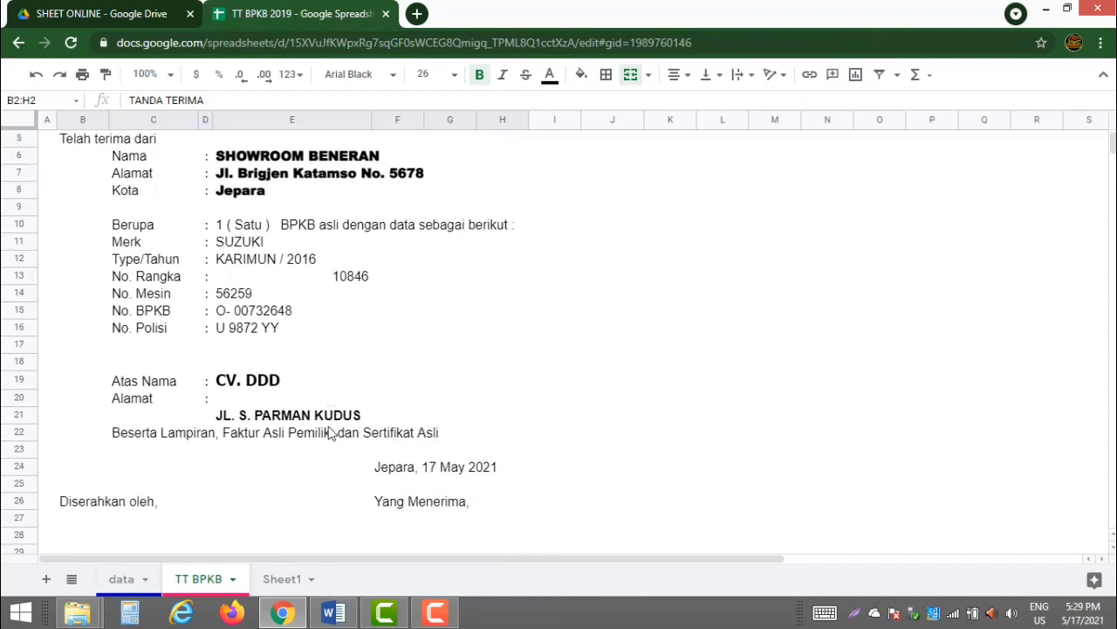
scroll(328, 440, "up", 5)
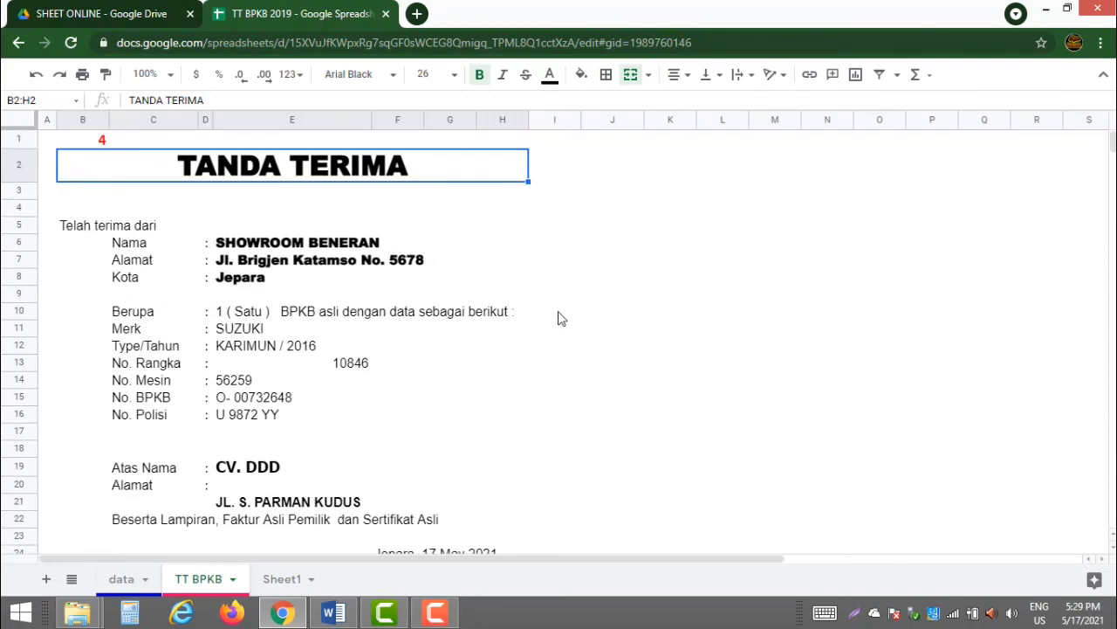
scroll(360, 357, "down", 3)
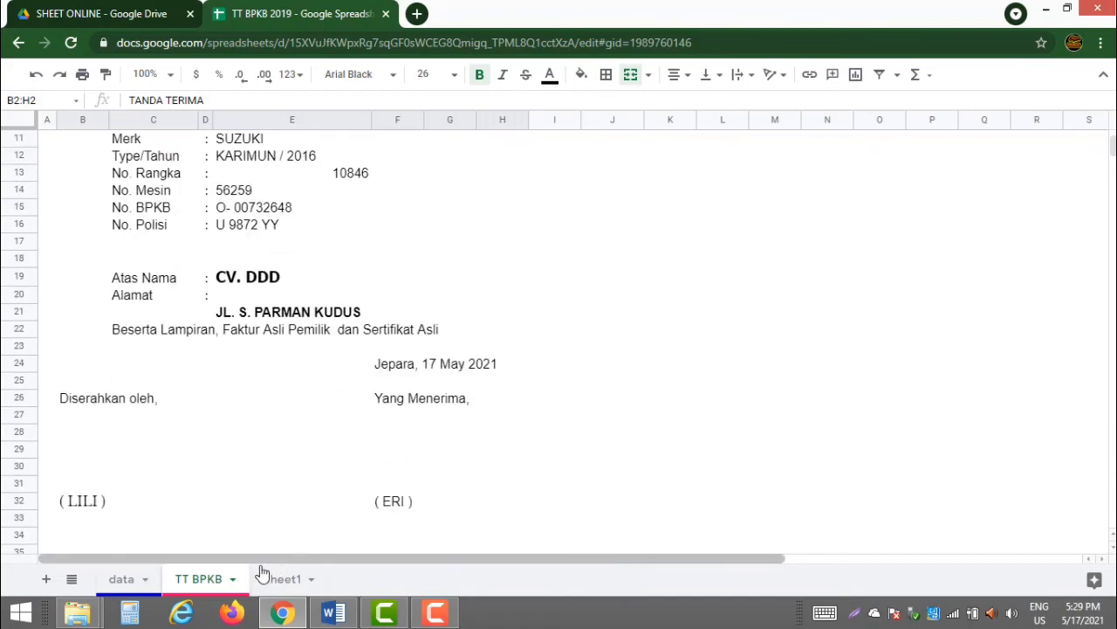
scroll(250, 519, "up", 3)
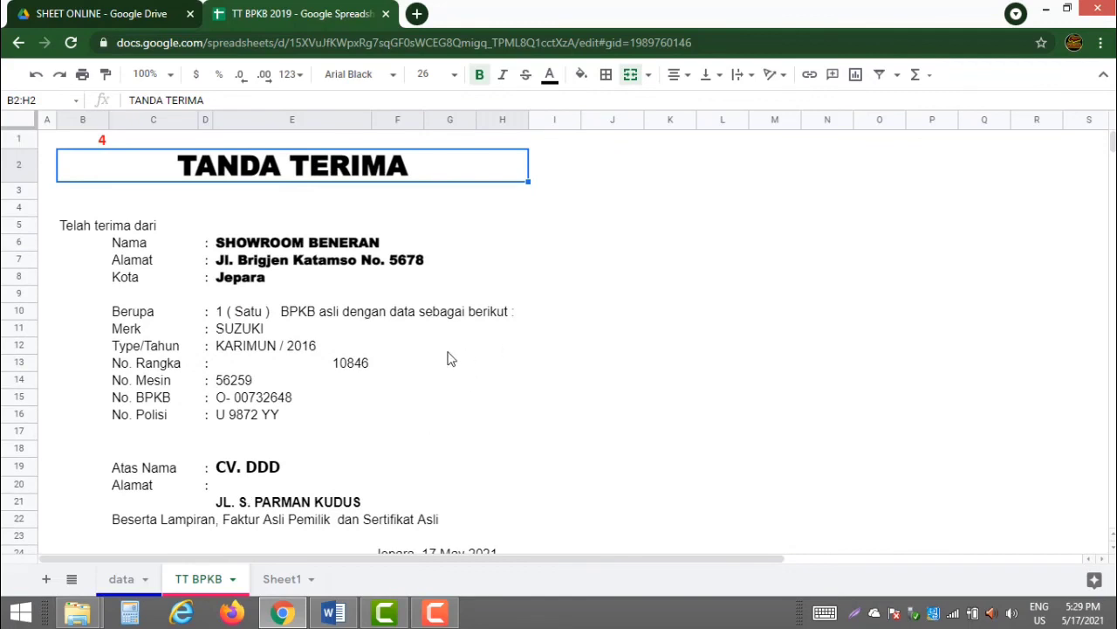